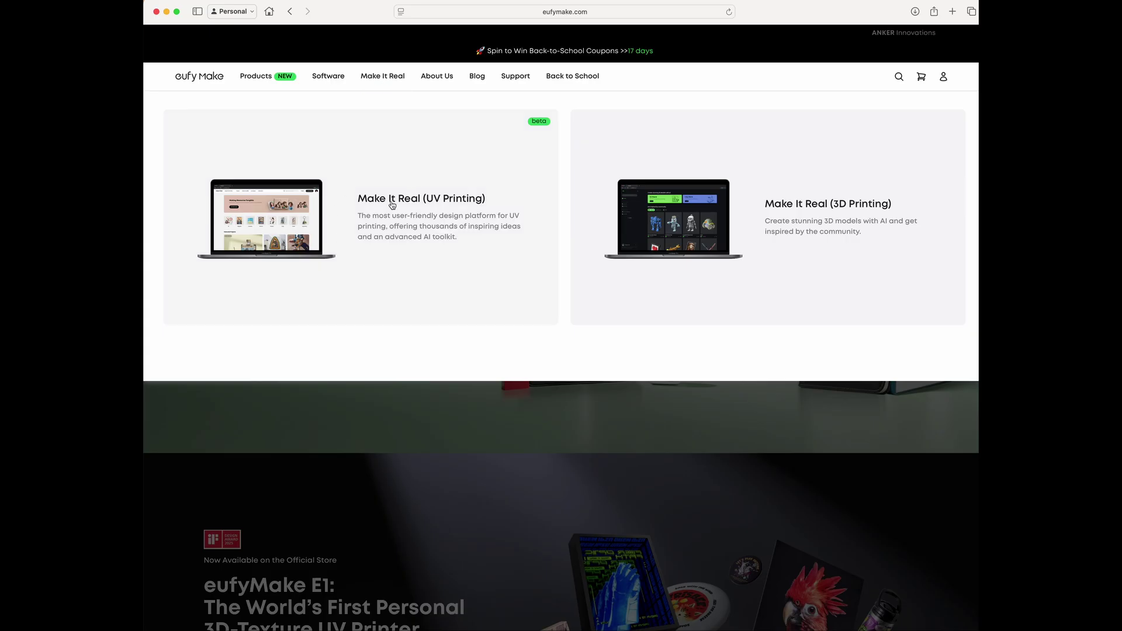
Step: Open Make It Real (UV Printing) and browse the community projects, switching the content type to Designs
left_click(432, 201)
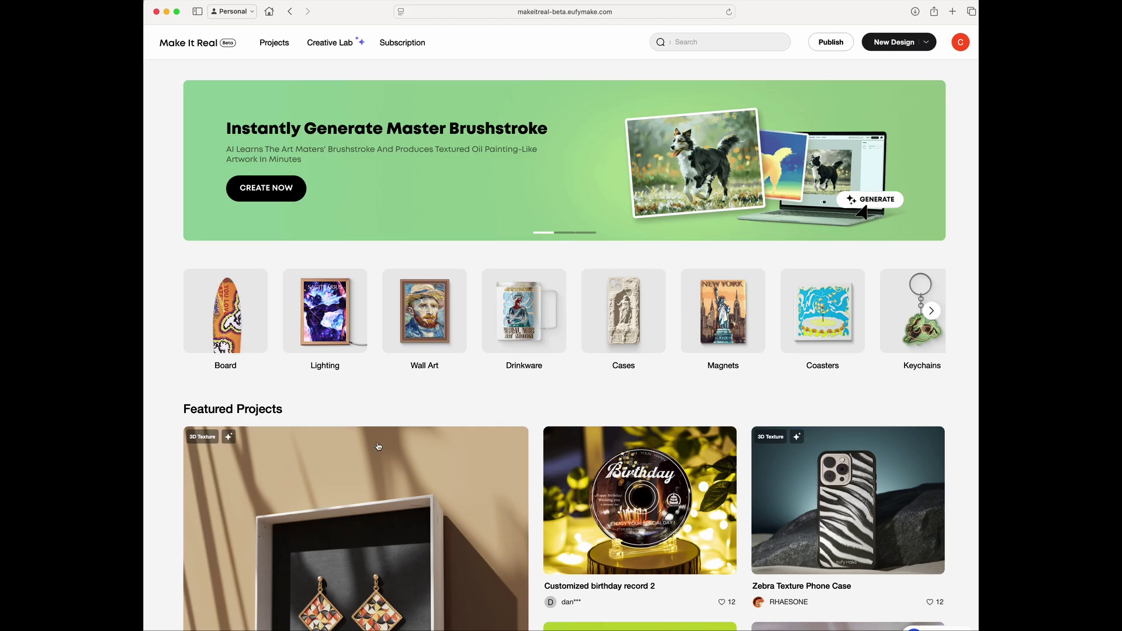
left_click(269, 51)
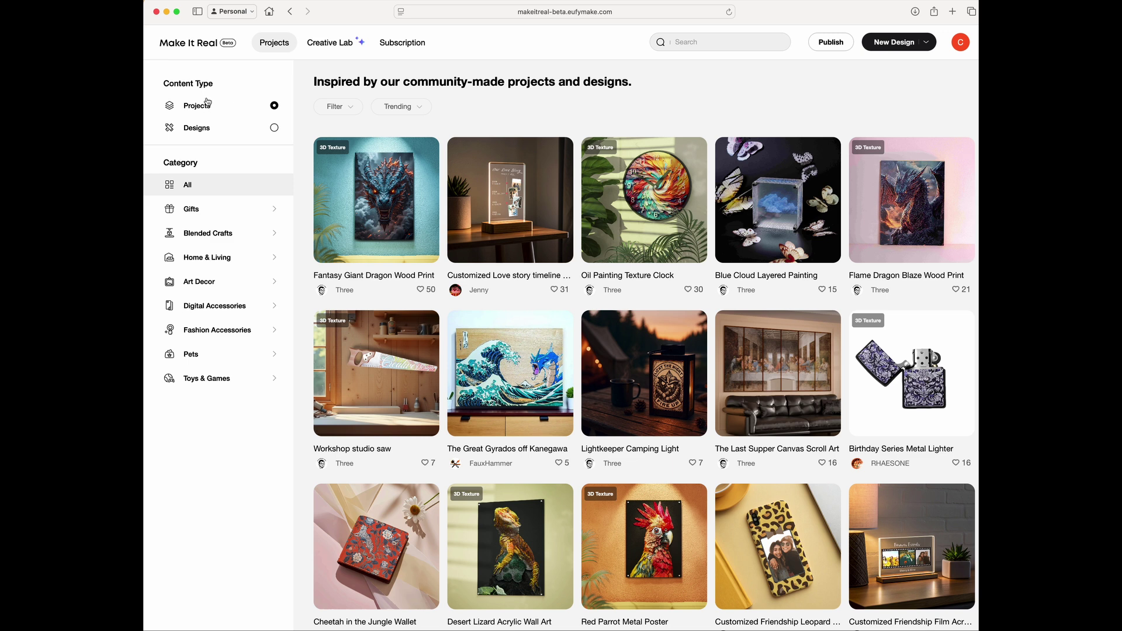
left_click(273, 128)
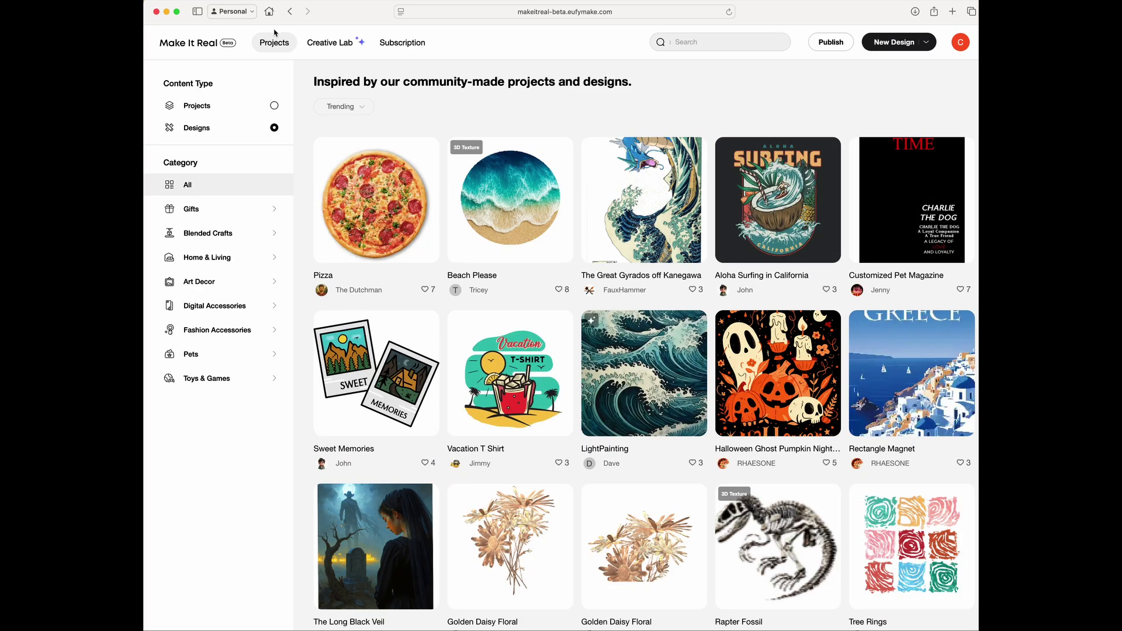
Step: Look through the Creative Lab AI tools and the available subscription plans
left_click(330, 46)
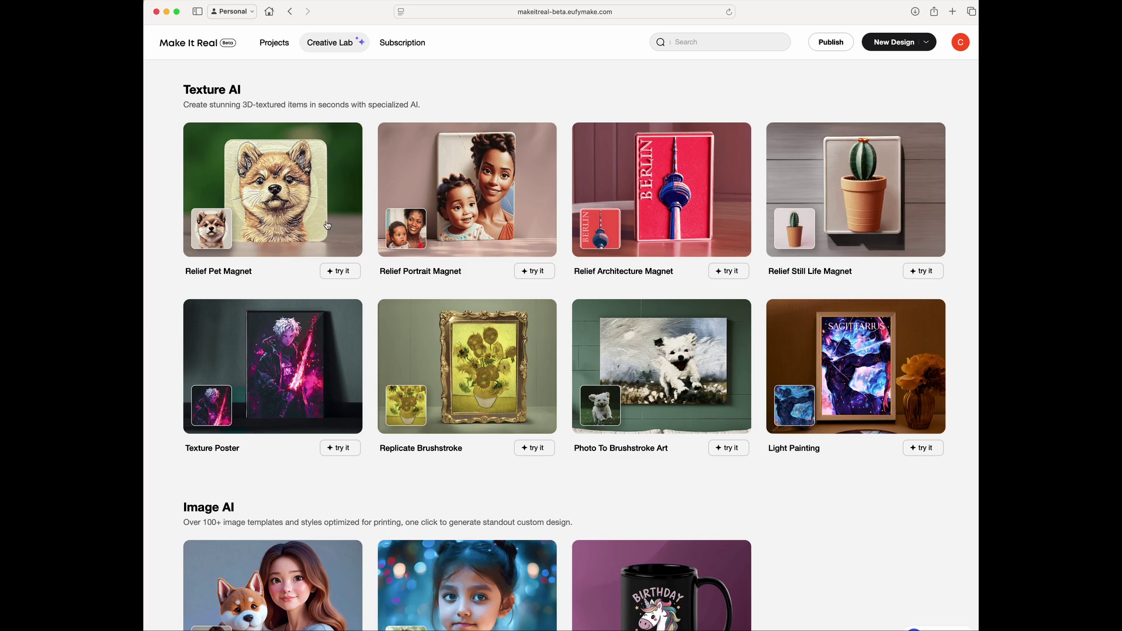
scroll(327, 229, "down", 1)
scroll(326, 226, "up", 1)
left_click(411, 51)
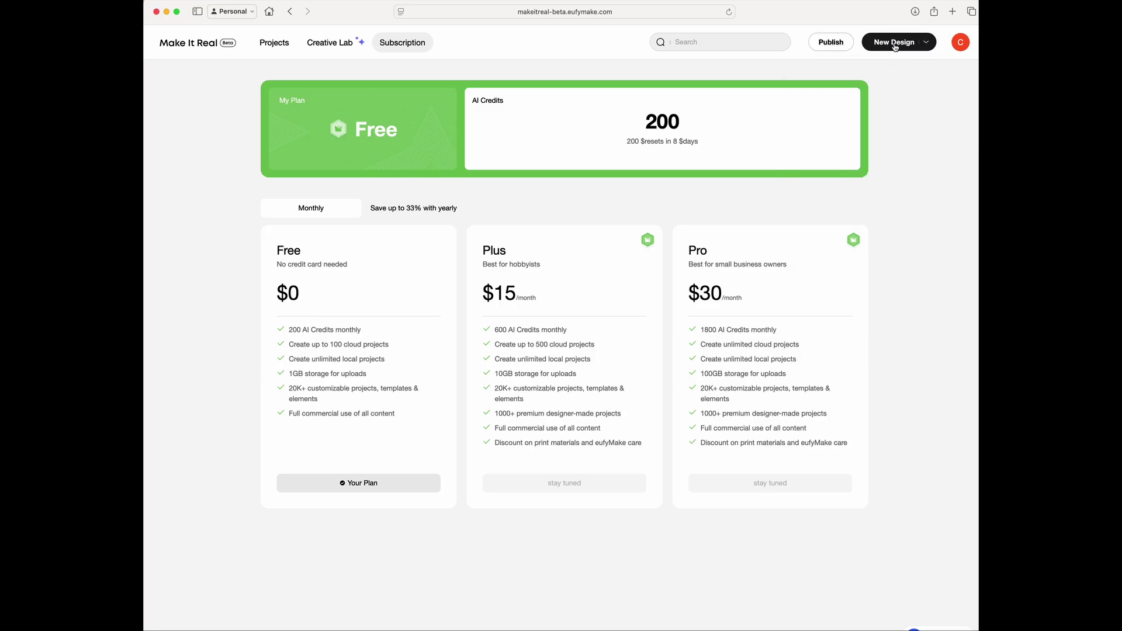
Step: View the account's saved creations and start a new blank design
mouse_move(925, 42)
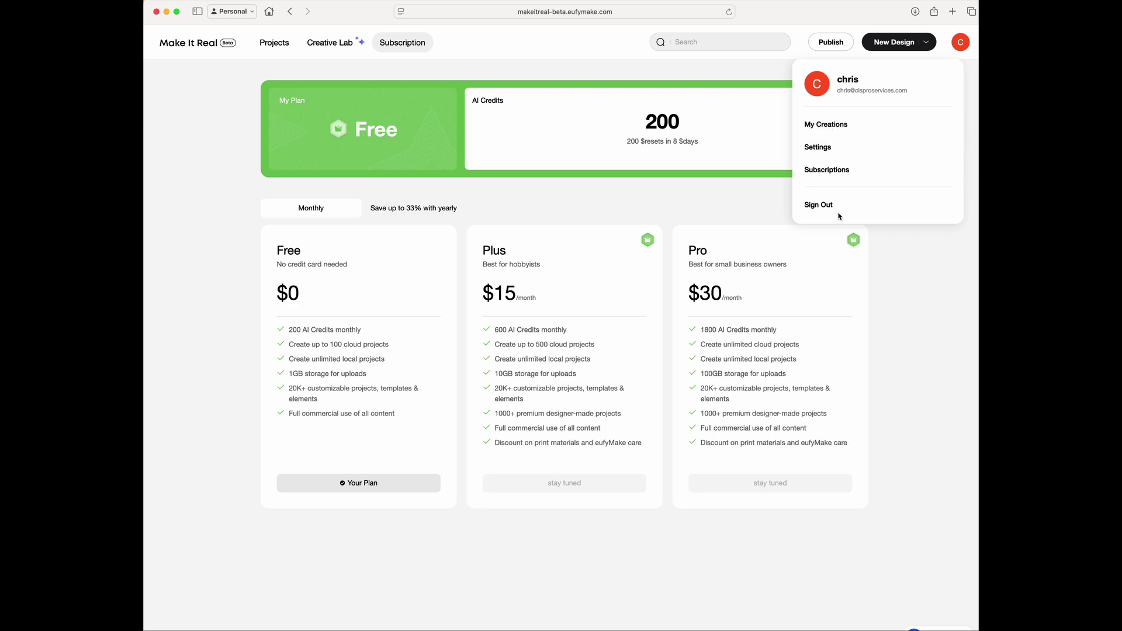
left_click(817, 129)
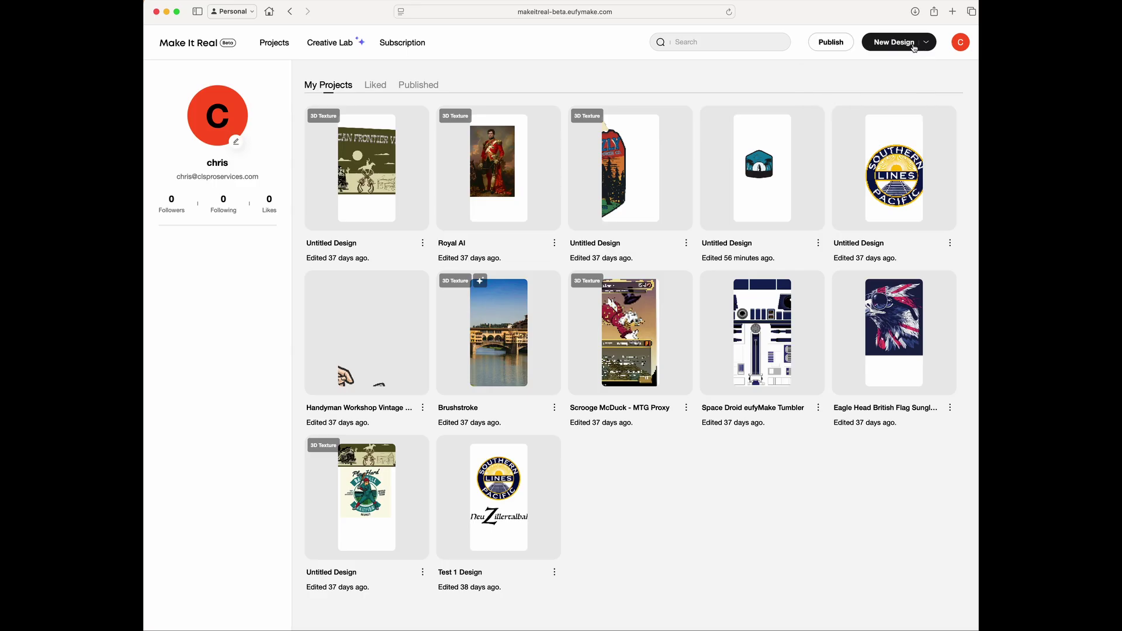
left_click(887, 51)
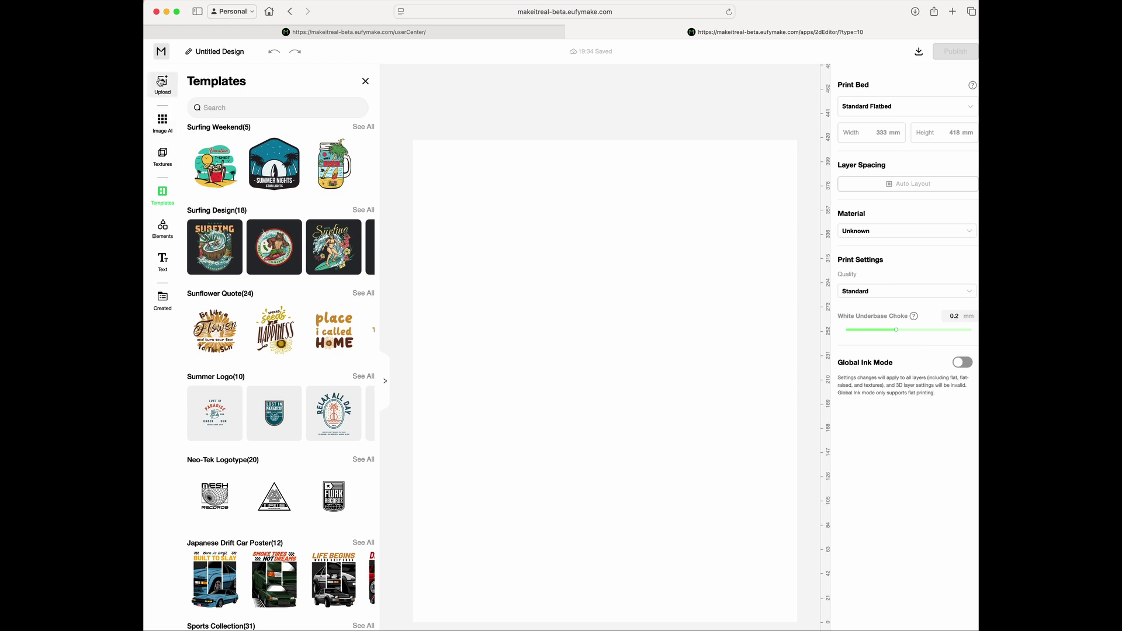
Step: Examine the uploaded images and the Image AI tools, including the Face Swap styles
left_click(157, 87)
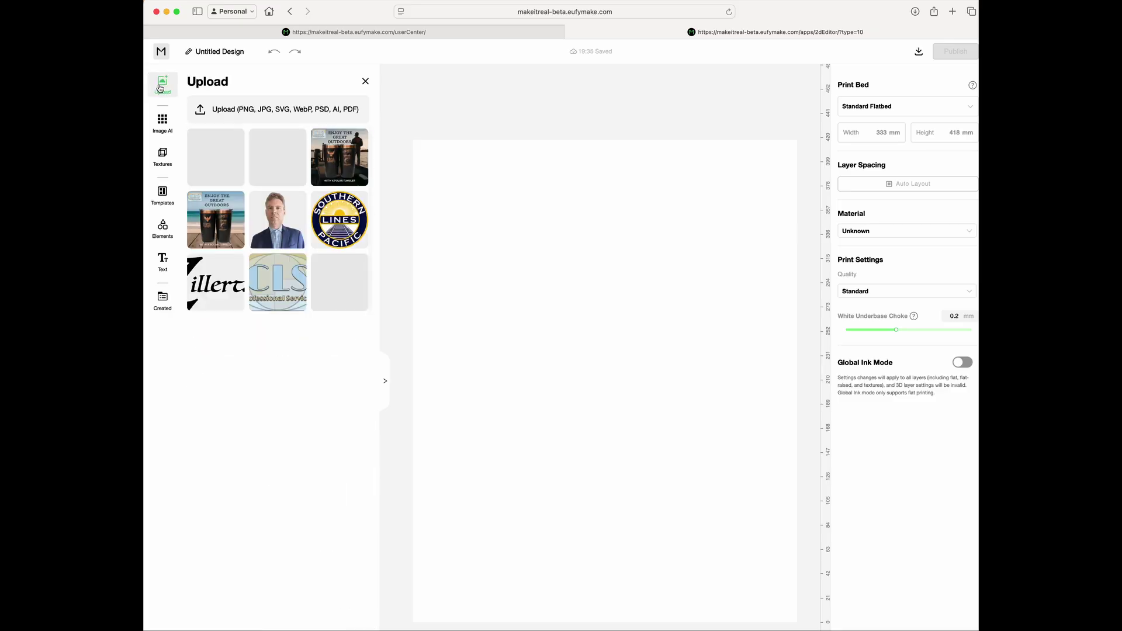
left_click(160, 88)
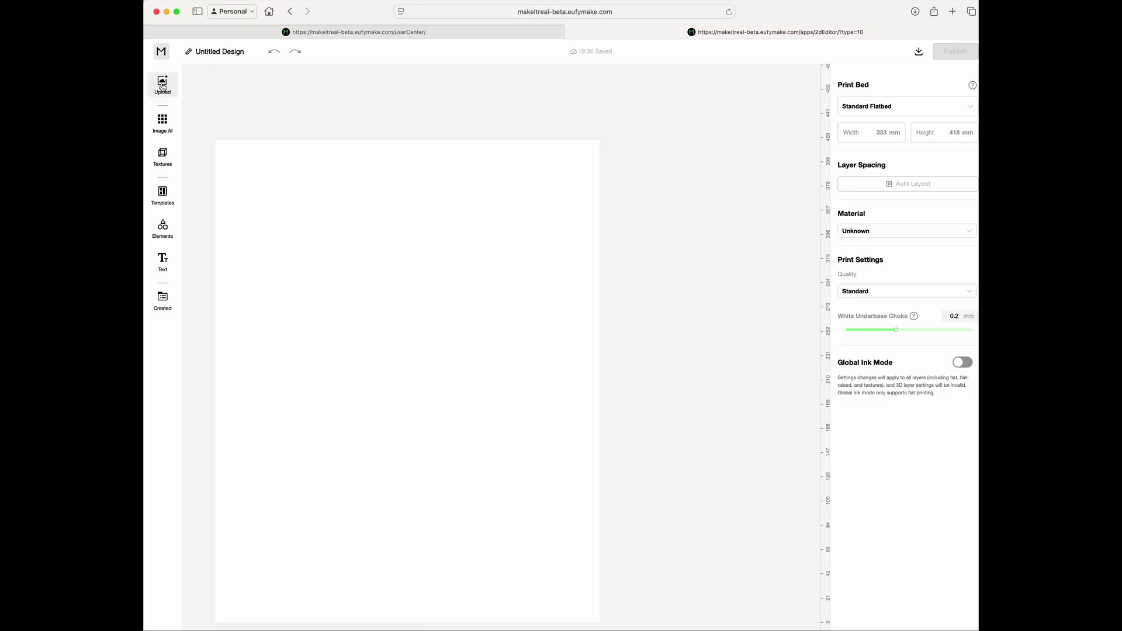
left_click(163, 132)
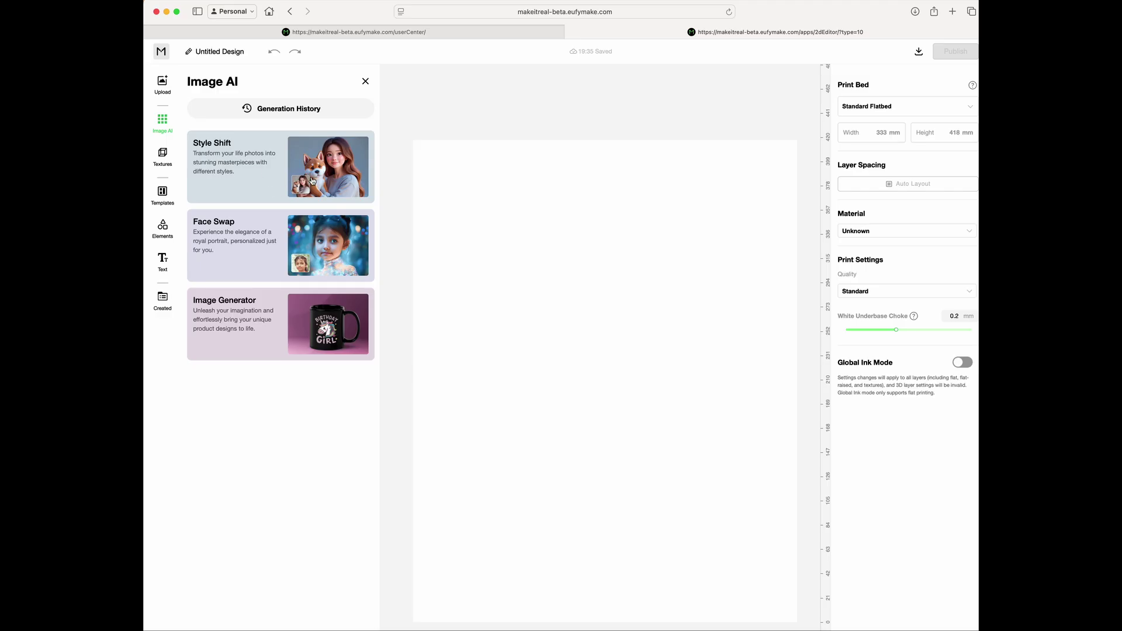
left_click(245, 248)
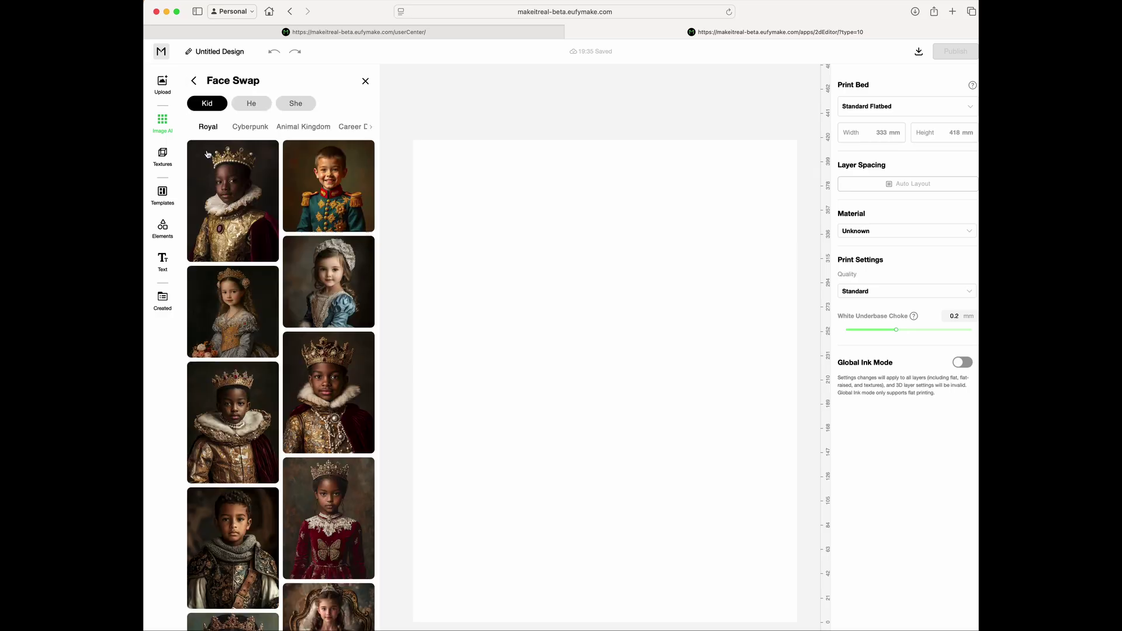
left_click(195, 83)
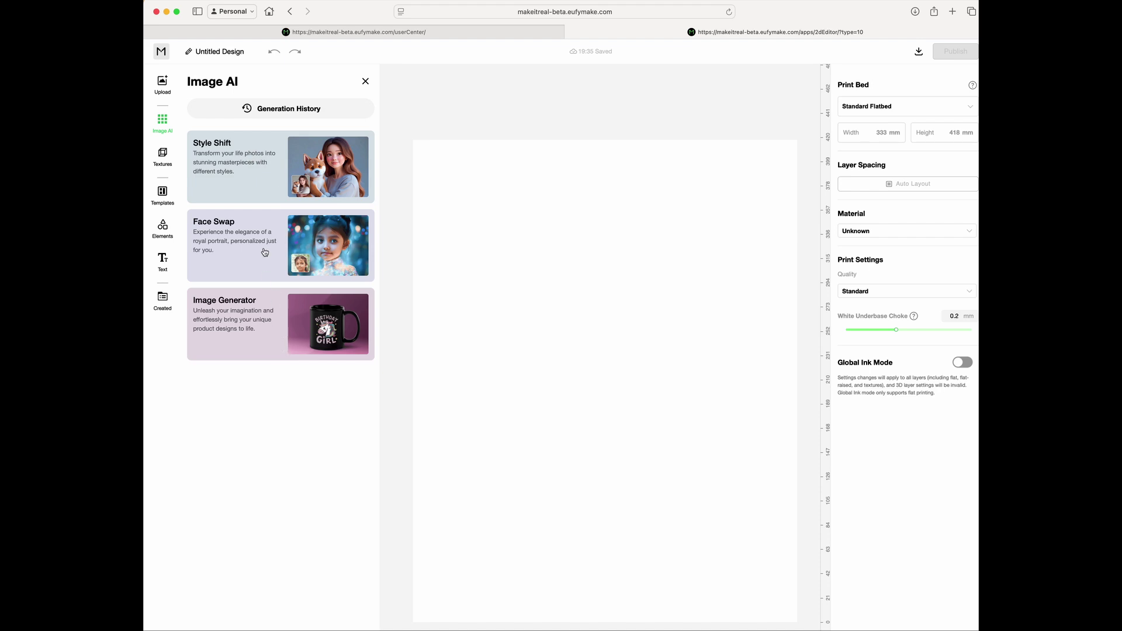
Step: Look over the available texture types, templates, graphic elements and text styles
left_click(164, 157)
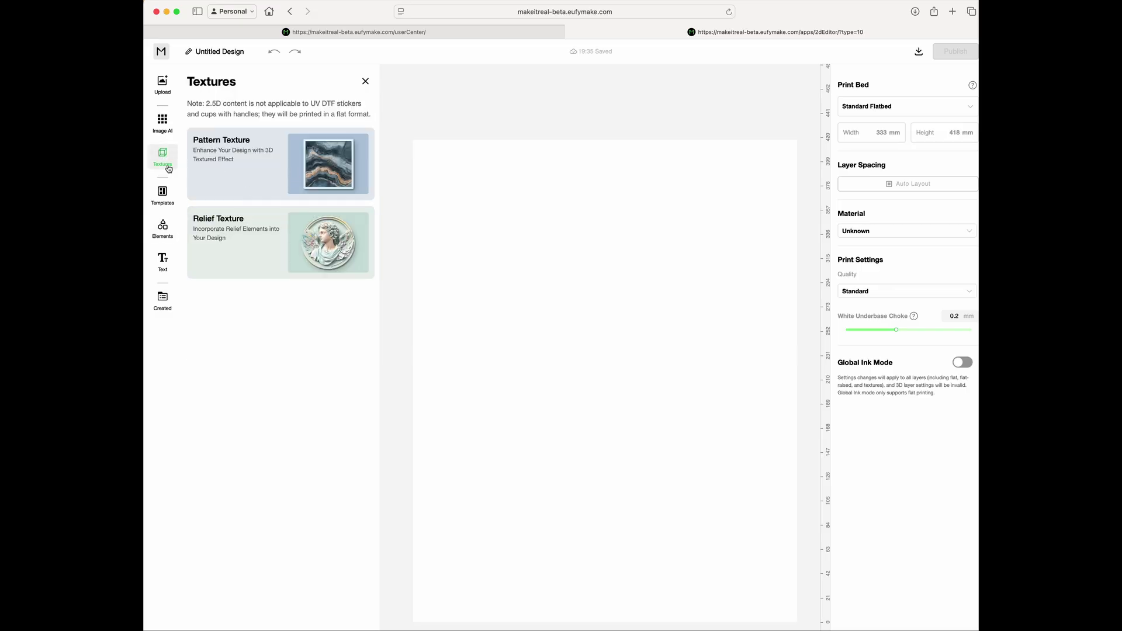
left_click(159, 201)
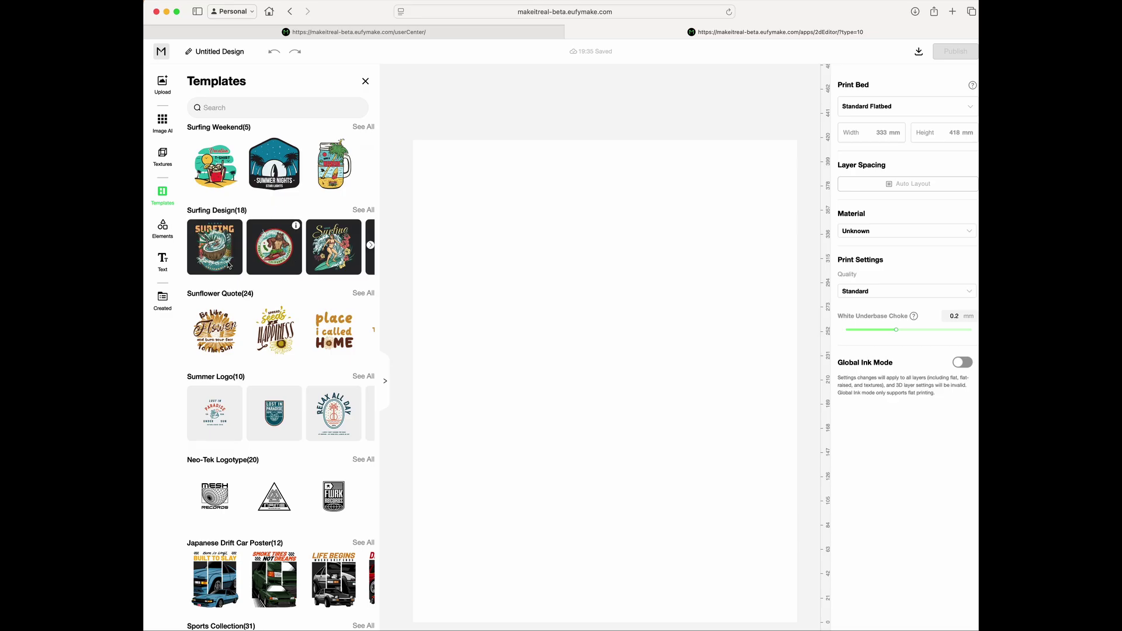
left_click(162, 233)
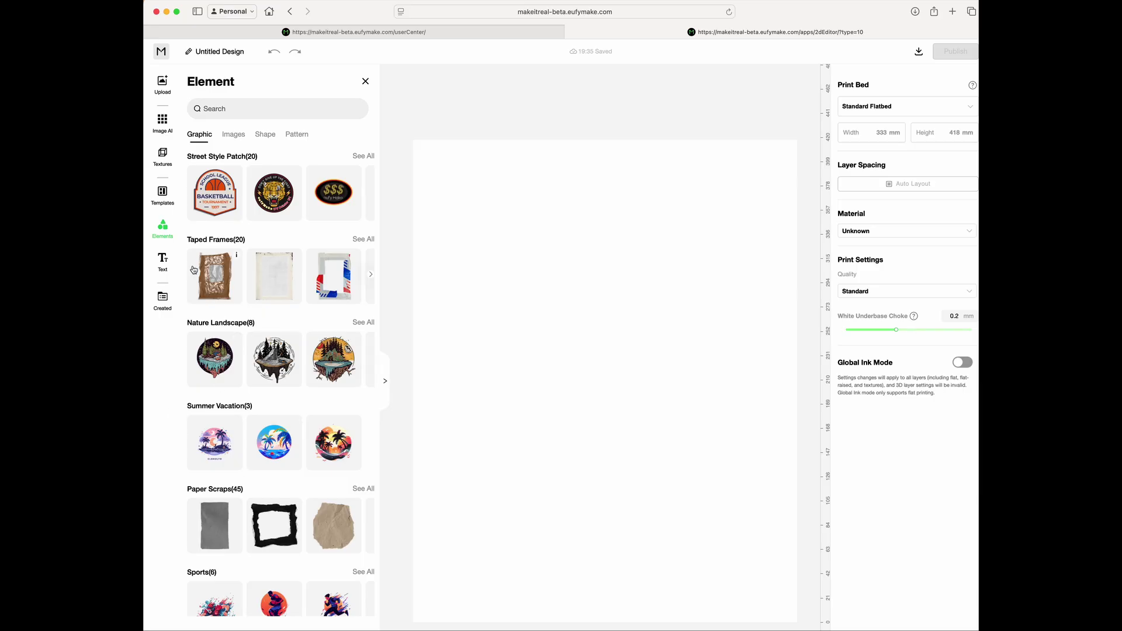
left_click(161, 258)
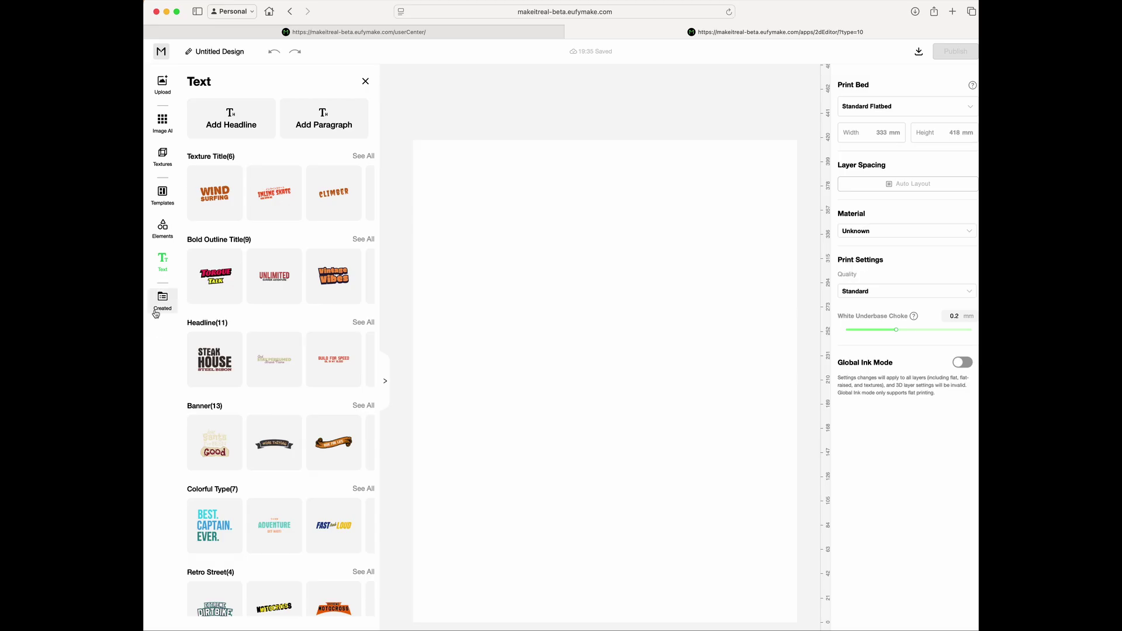
Step: Add the orange sunset palm graphic from the Summer Vacation elements to the print bed
left_click(163, 234)
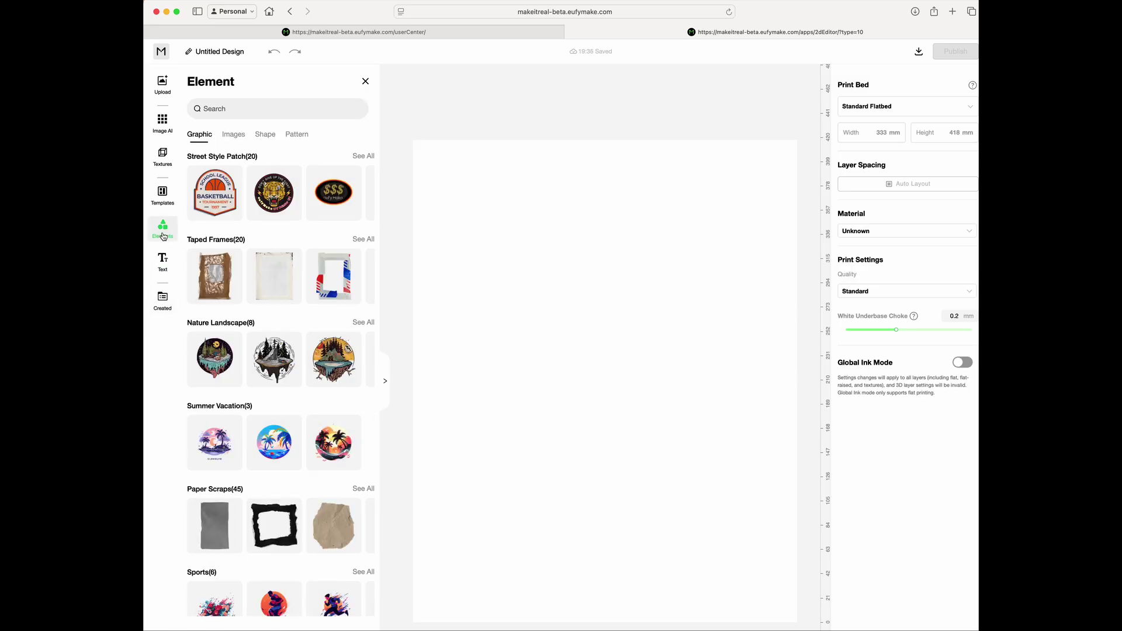
left_click(344, 450)
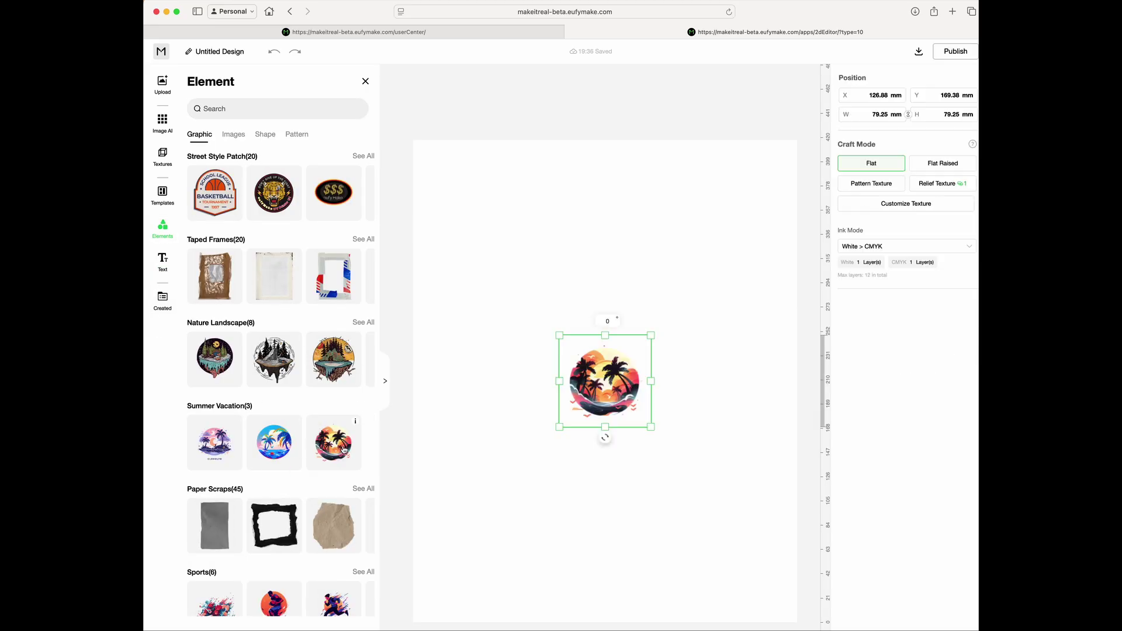
left_click(672, 471)
scroll(671, 471, "up", 5)
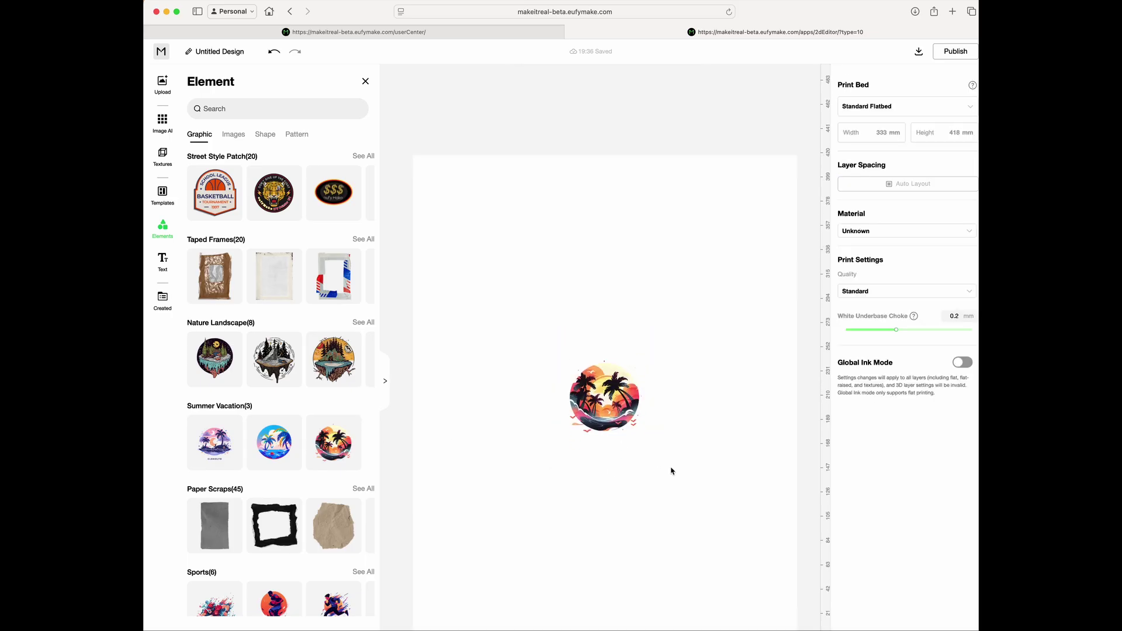
scroll(671, 471, "up", 4)
scroll(671, 471, "down", 6)
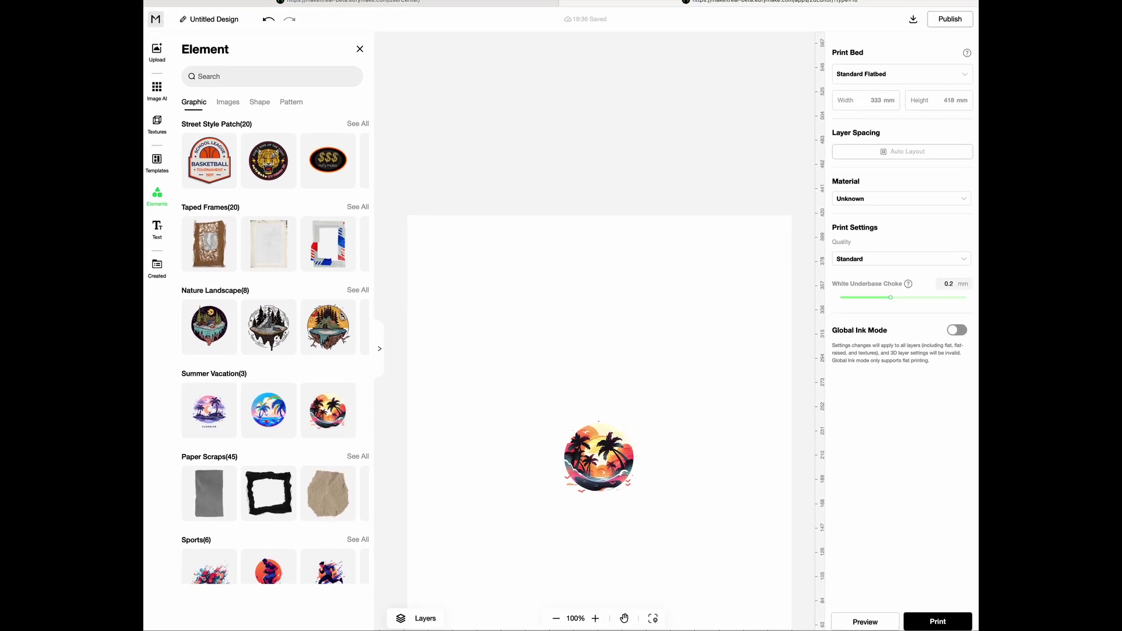
left_click(556, 619)
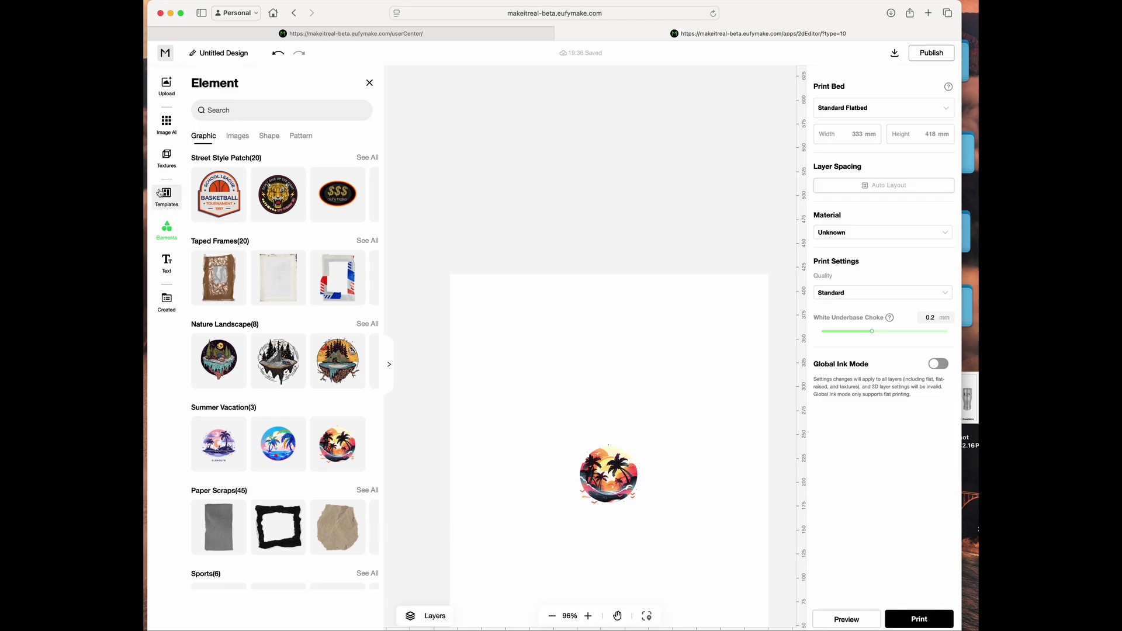
Step: Add the Vintage Vibes bold outline title, shrink it to about 80 mm wide and place it just above the palm graphic
left_click(166, 261)
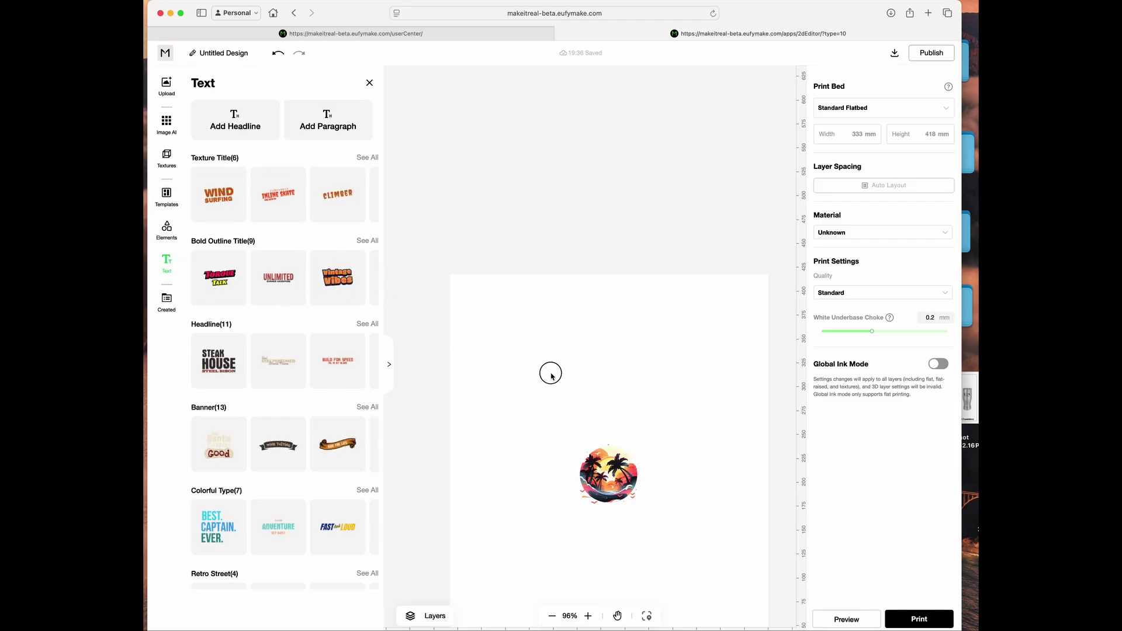
left_click(340, 283)
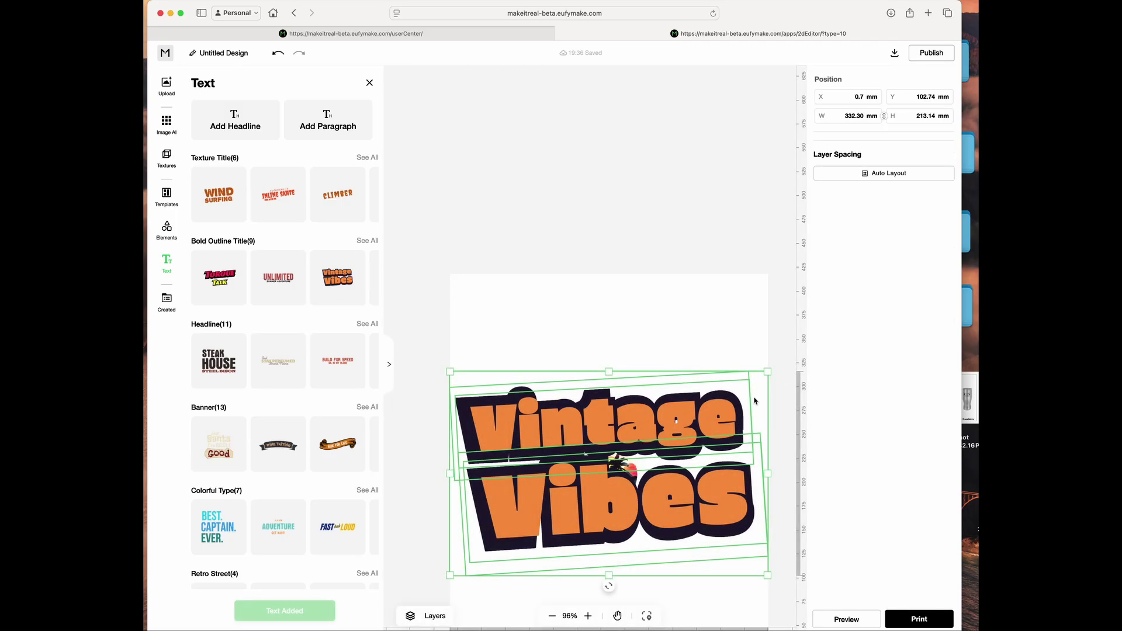
left_click_drag(770, 369, 411, 524)
left_click_drag(512, 546, 630, 420)
left_click(691, 468)
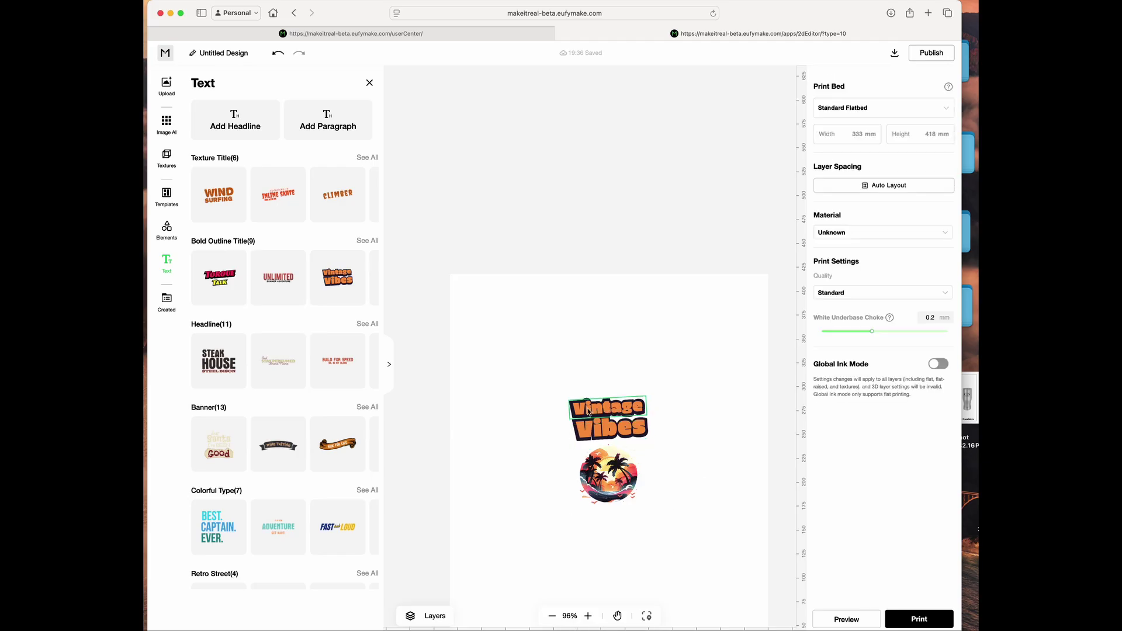
Step: Close the text library and examine the formatting options for the Vintage headline
left_click_drag(541, 386, 673, 444)
left_click(370, 83)
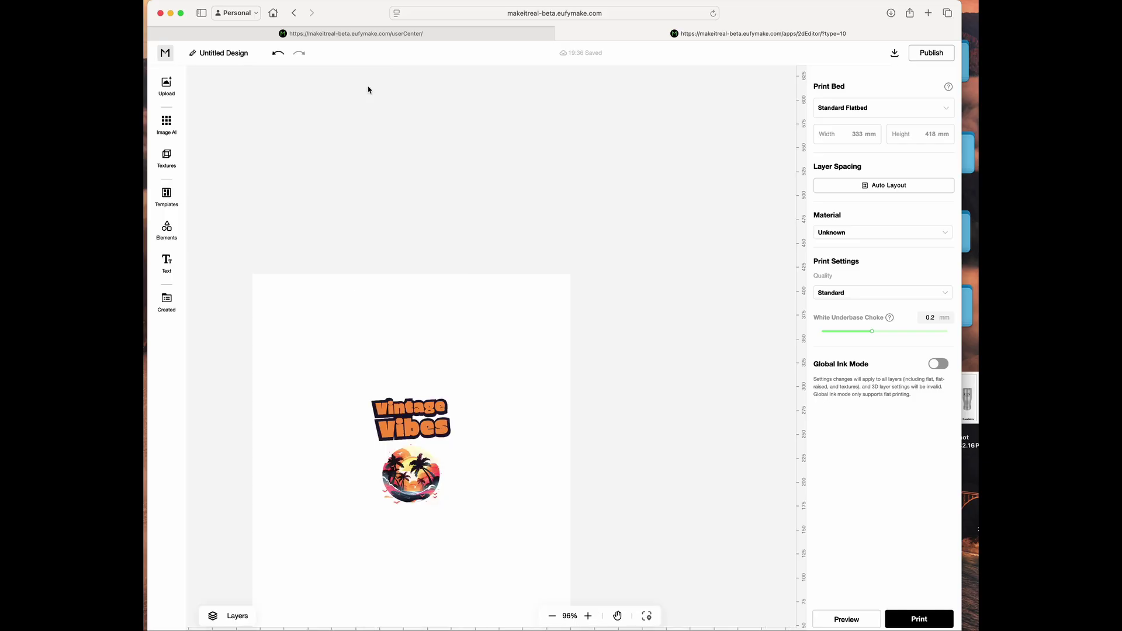
left_click(410, 416)
left_click_drag(362, 385, 490, 449)
left_click(484, 353)
left_click(409, 412)
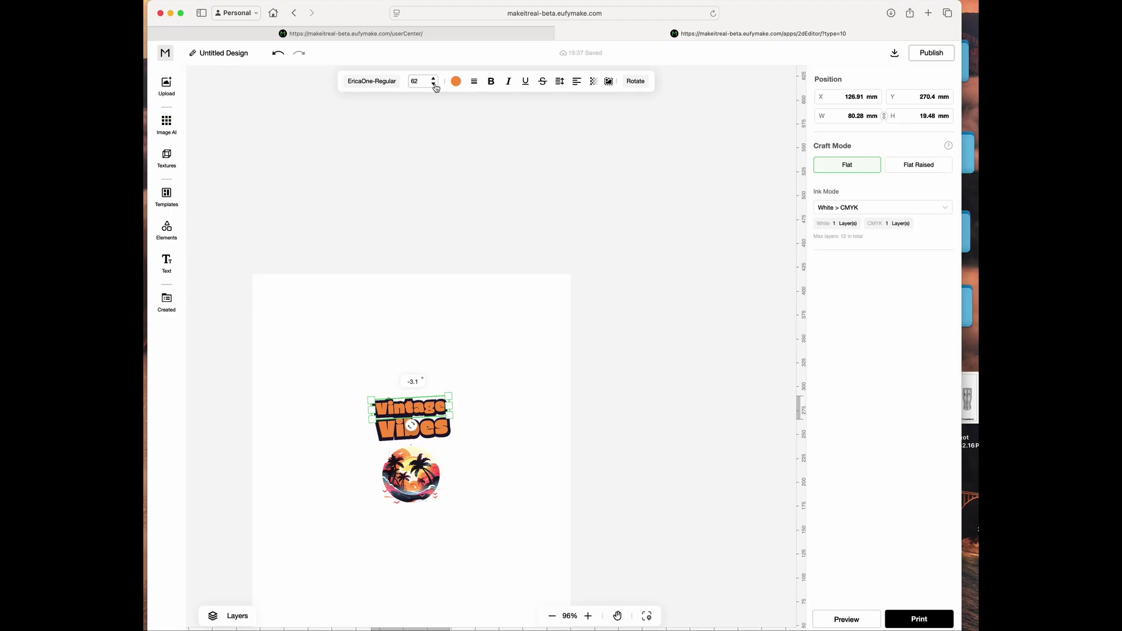
left_click(474, 81)
Step: Examine the palm graphic's image editing and craft mode options and the design's layer list
left_click(421, 495)
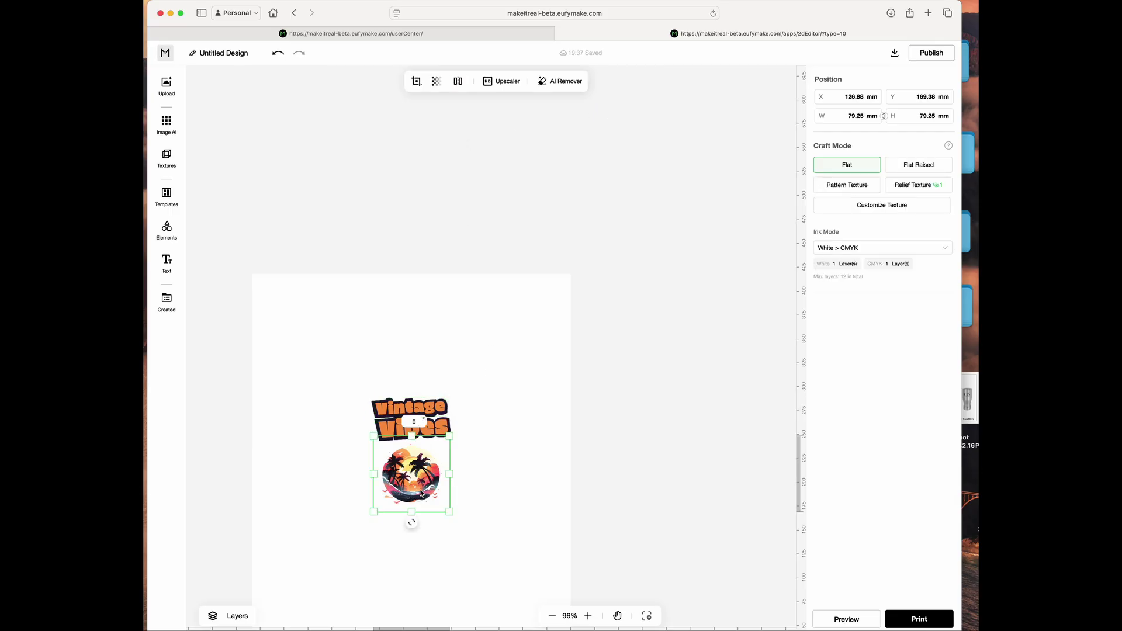
left_click(476, 338)
left_click(406, 480)
left_click(215, 615)
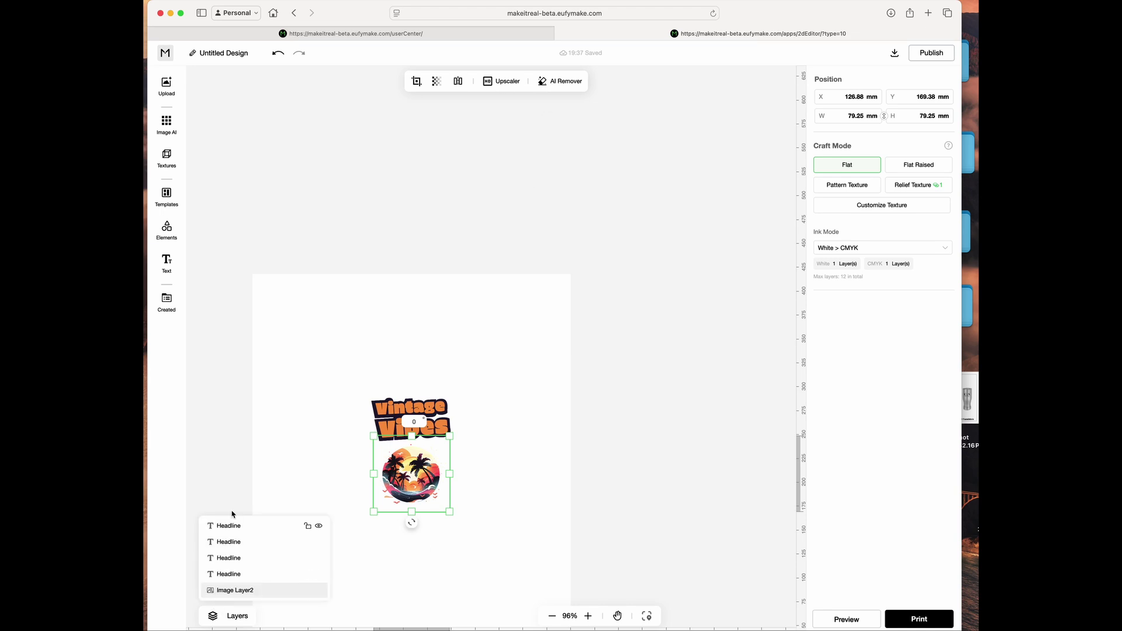
left_click(280, 445)
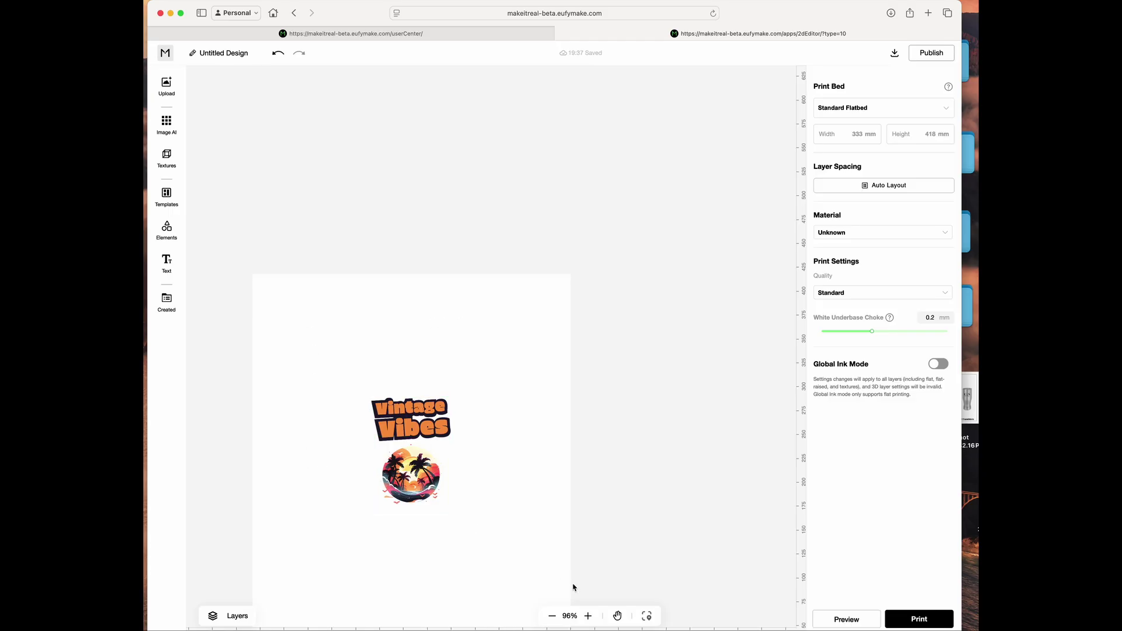
Step: Fit the print bed to the view and examine the available print bed types and materials
left_click(647, 616)
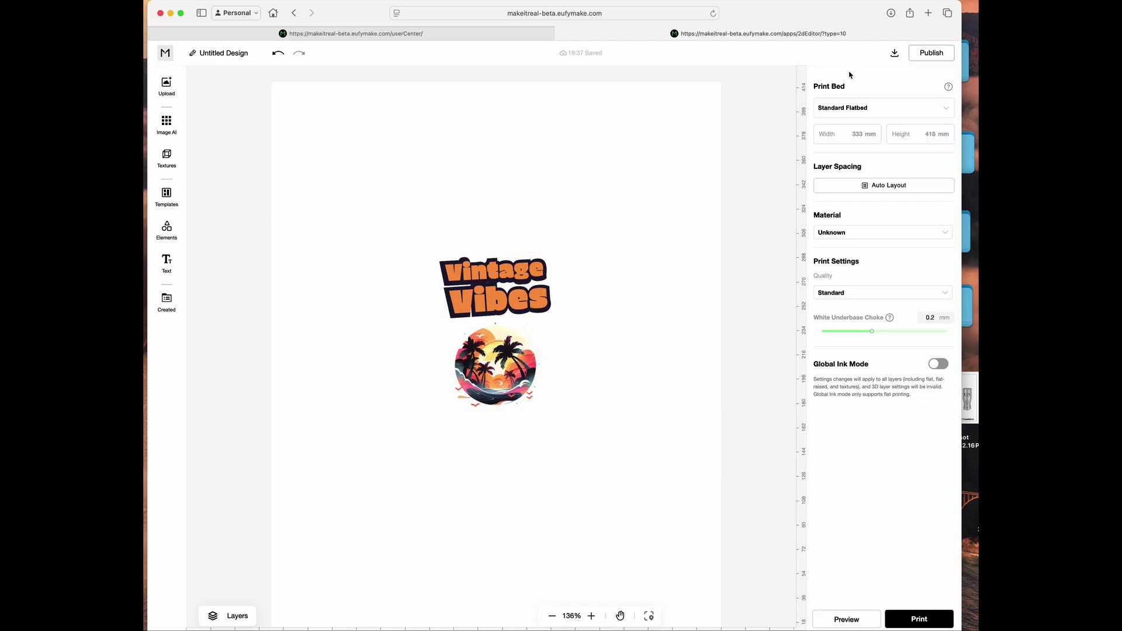
left_click(912, 115)
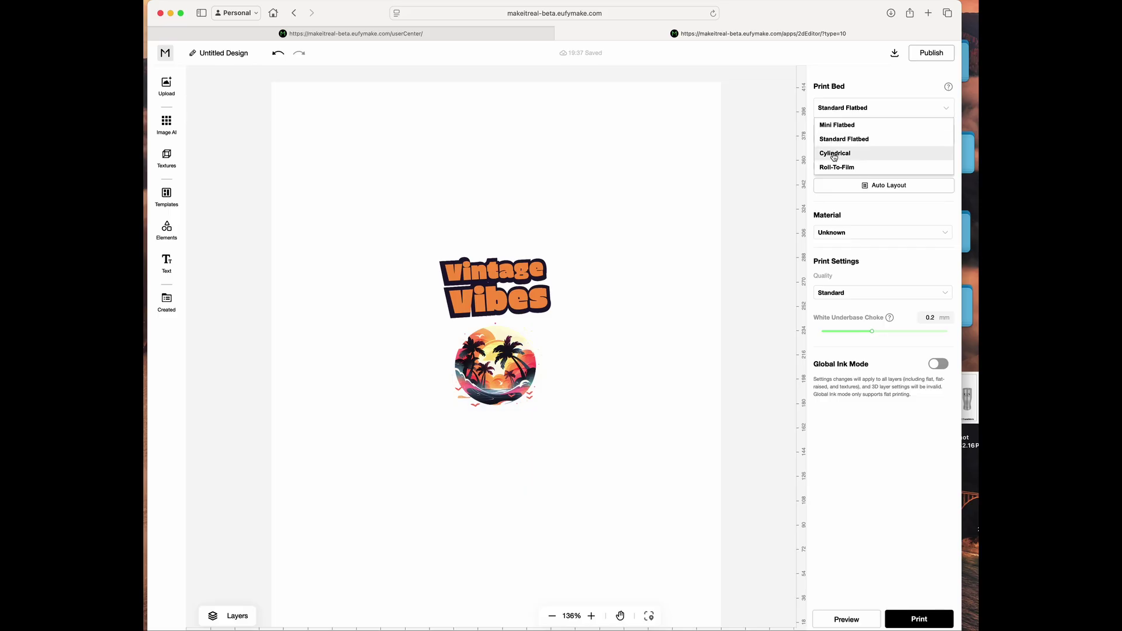
left_click(909, 88)
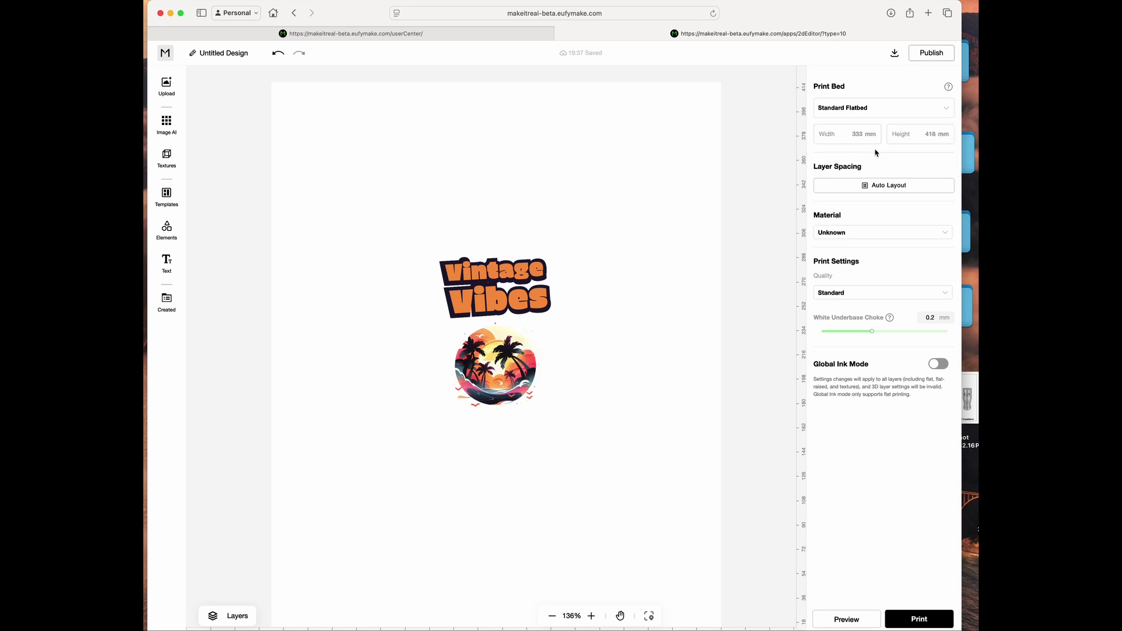
left_click(840, 232)
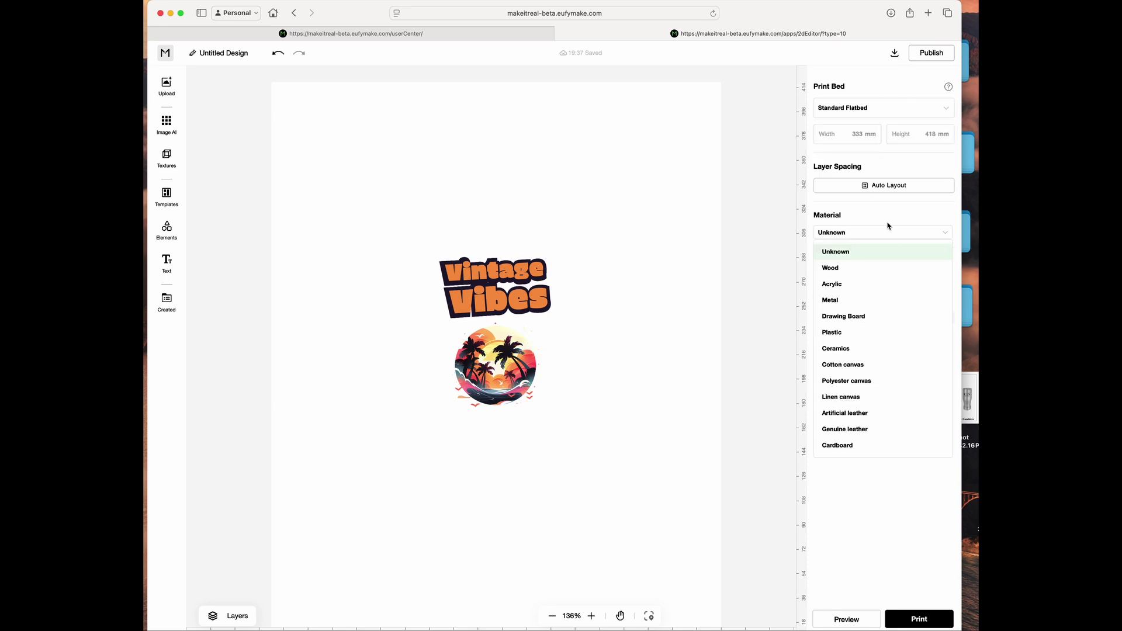
left_click(886, 224)
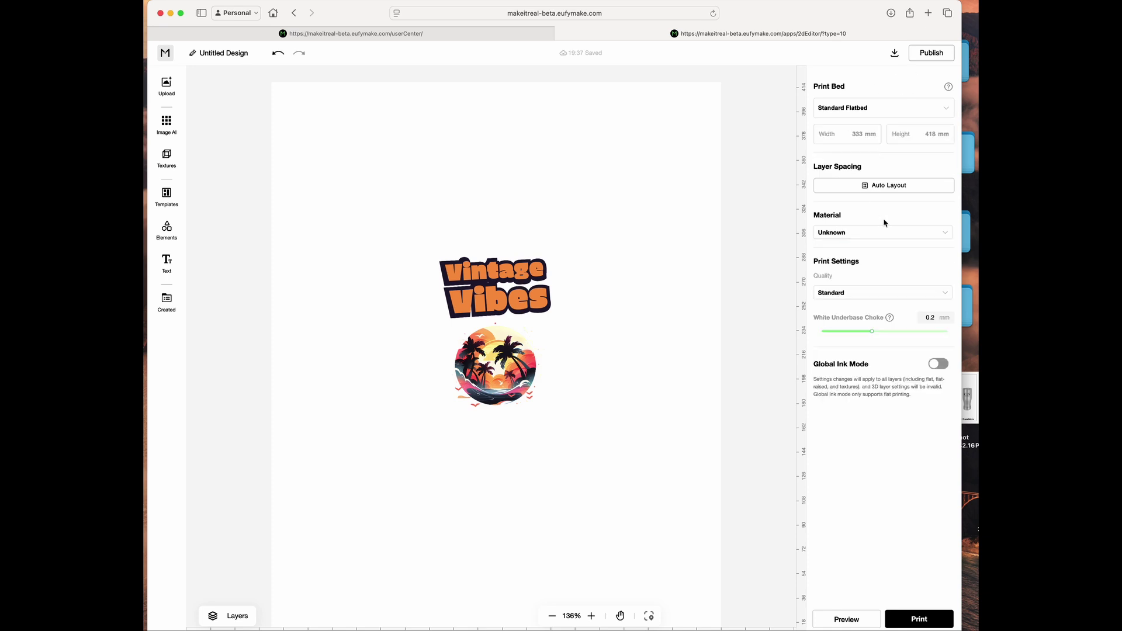
Step: Set the print quality to High Quality and read the explanation of White Underbase Choke
left_click(848, 294)
left_click(849, 313)
left_click(890, 319)
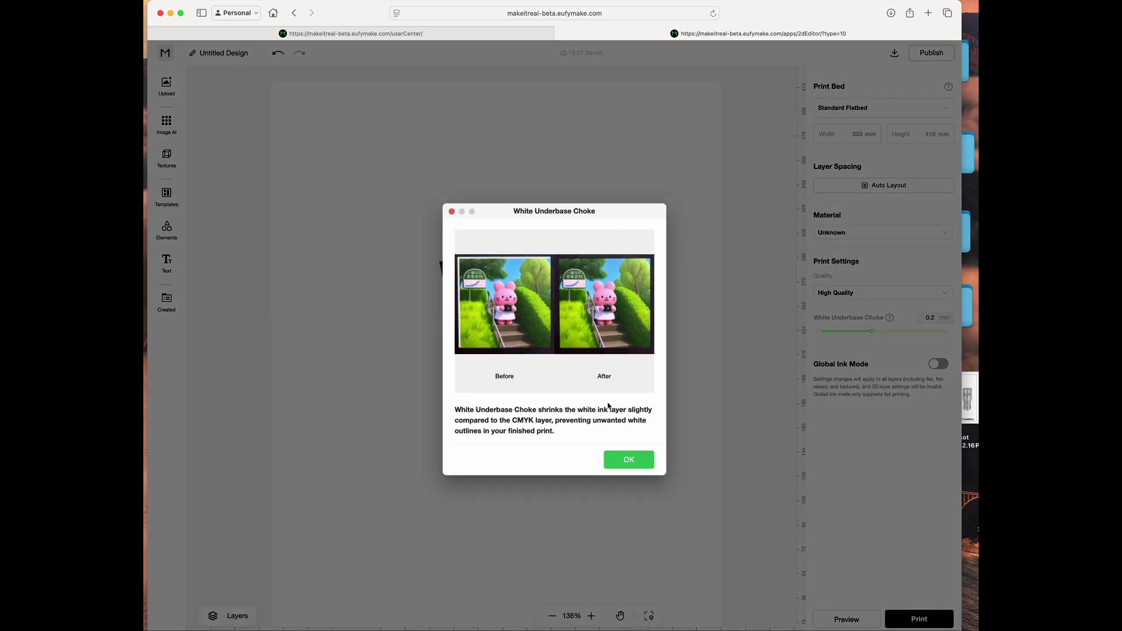
left_click(629, 461)
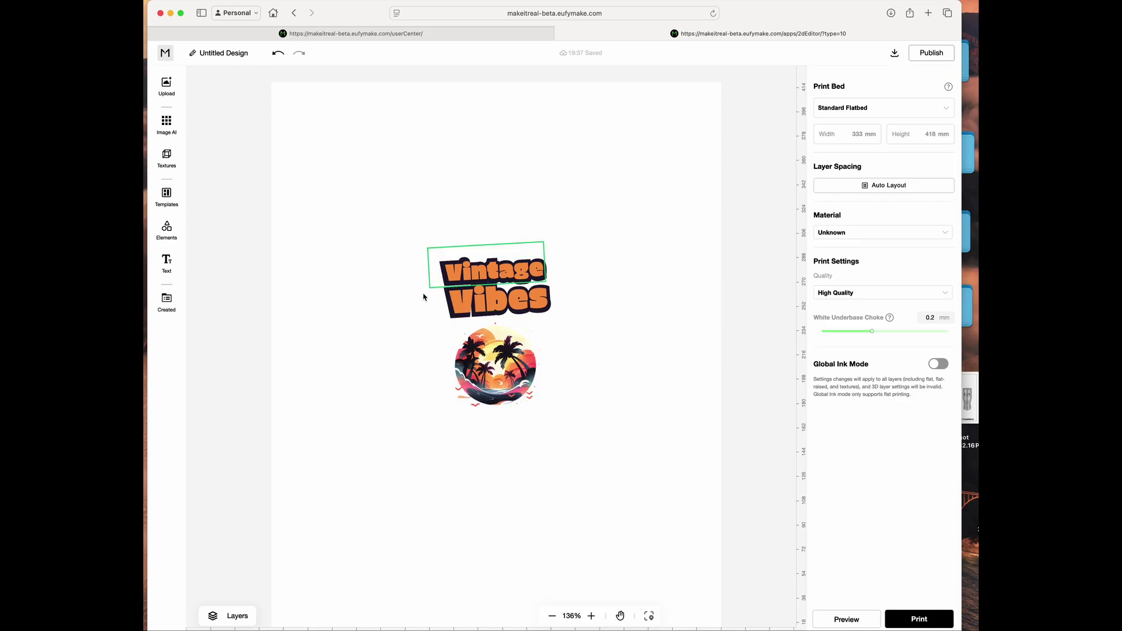
Step: Try the CMYK ink mode under Global Ink Mode, restore White—>CMYK and turn the global mode off
left_click(936, 365)
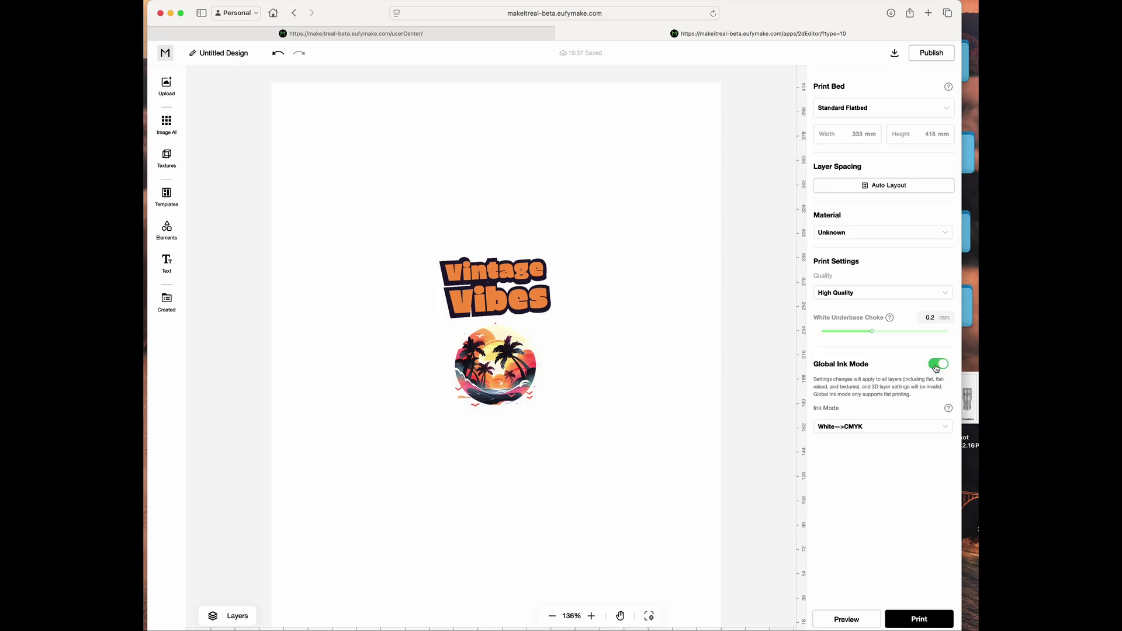
left_click(865, 435)
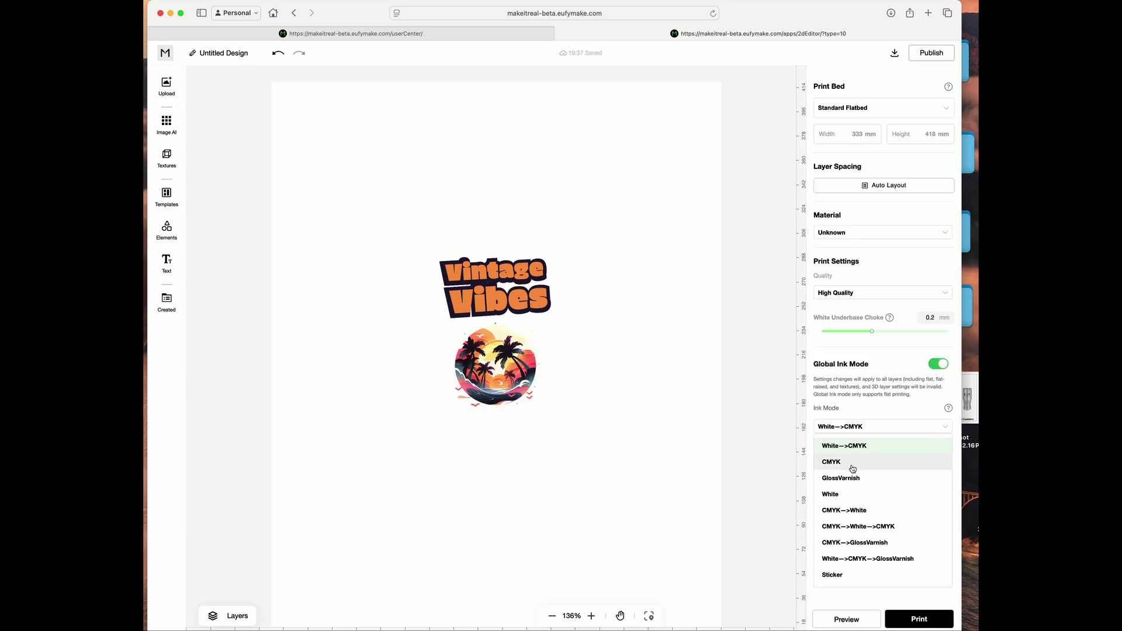
left_click(833, 467)
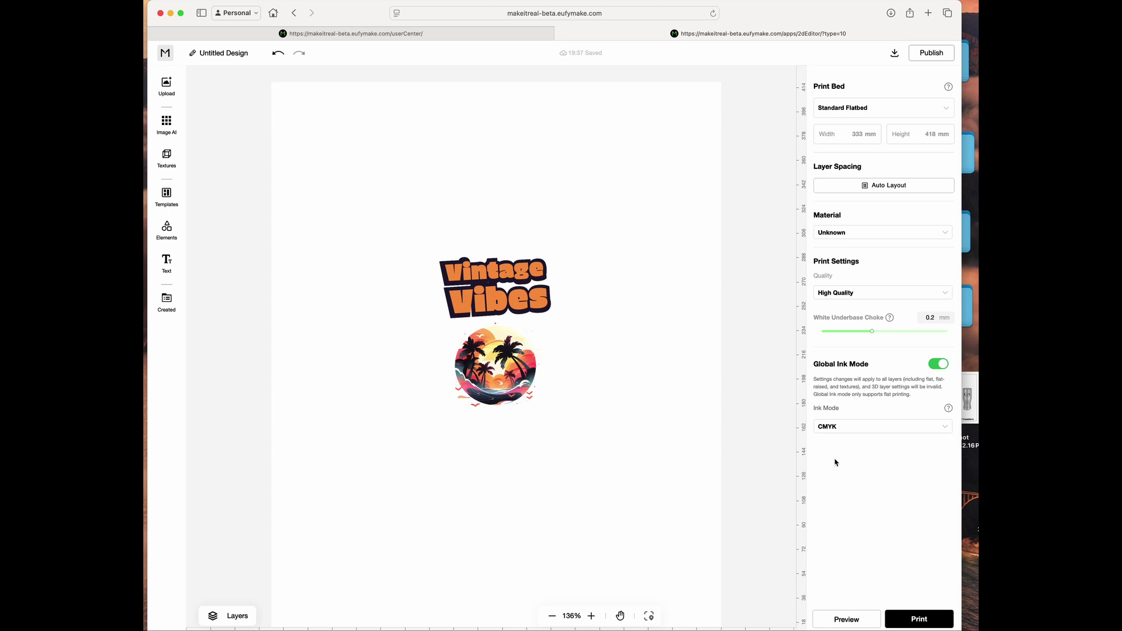
left_click(854, 426)
left_click(856, 447)
left_click(935, 364)
left_click(524, 270)
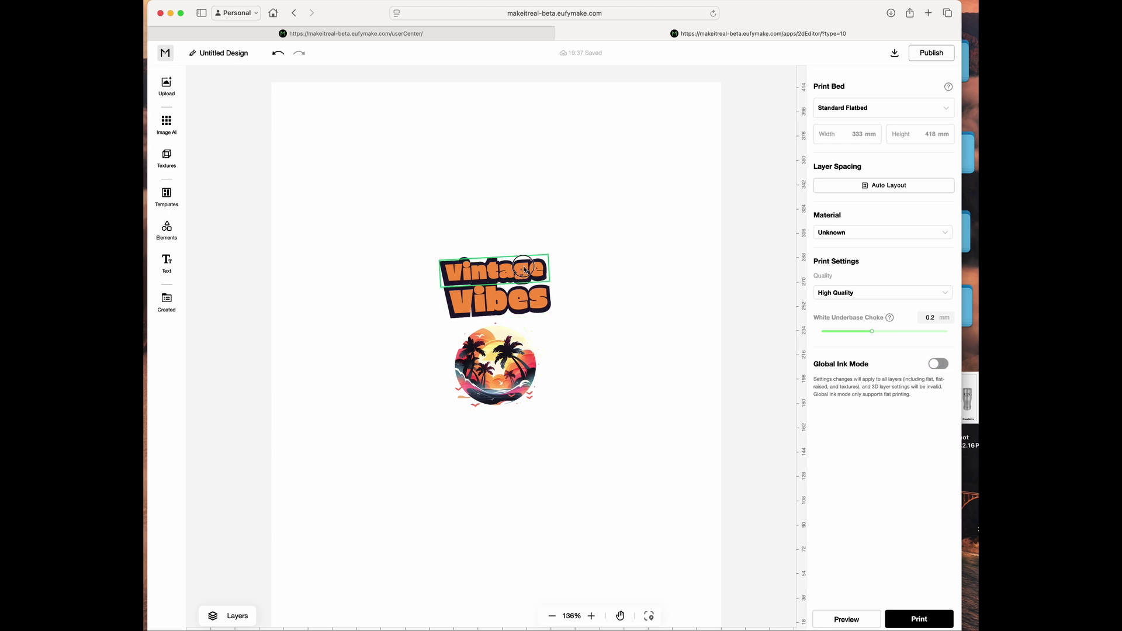
left_click(483, 311, "shift")
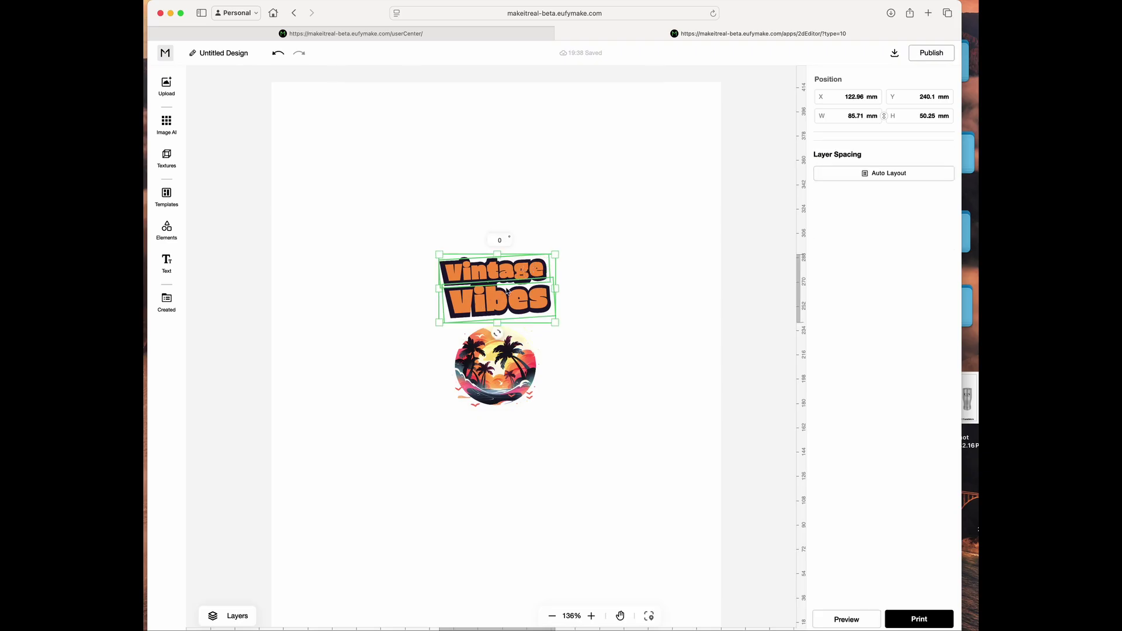
left_click(628, 261)
scroll(628, 262, "down", 1)
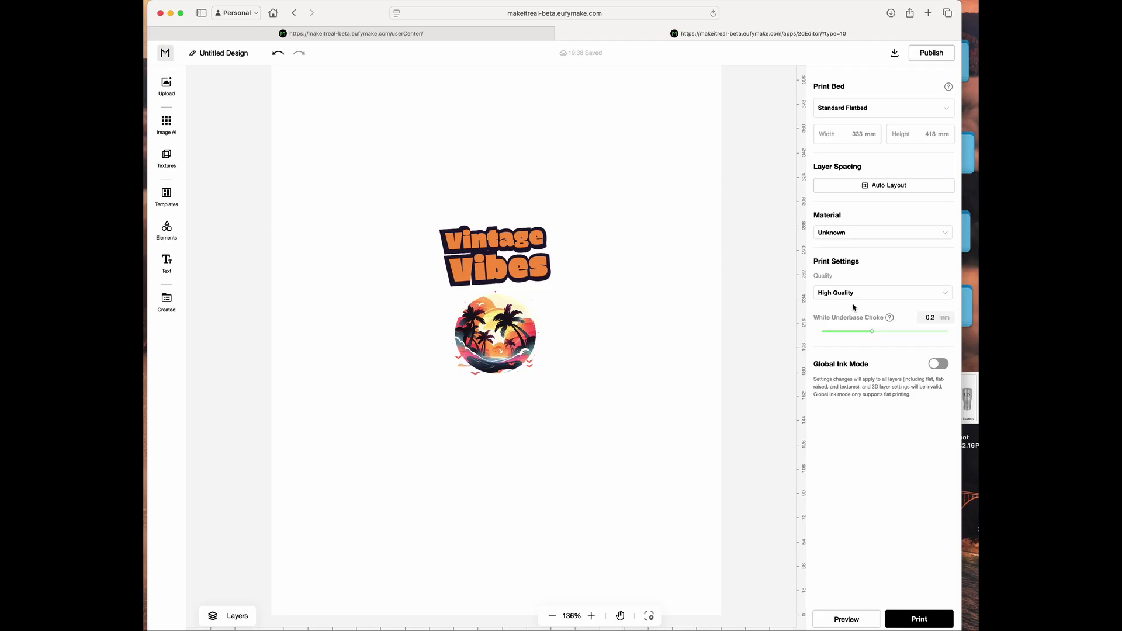
left_click(545, 272)
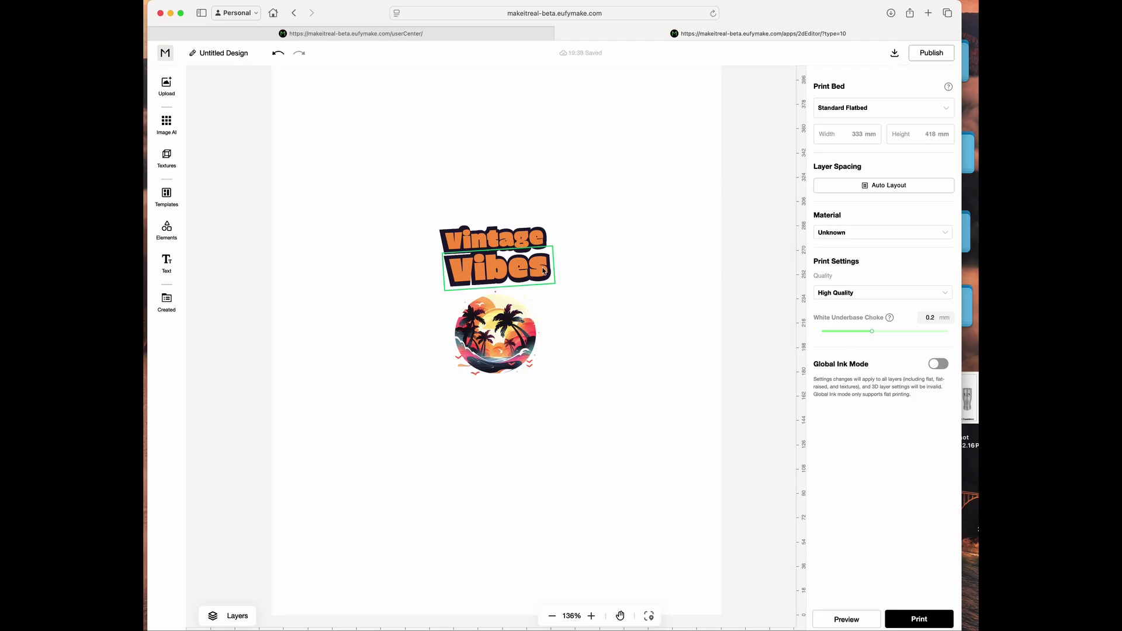
left_click(517, 244, "shift")
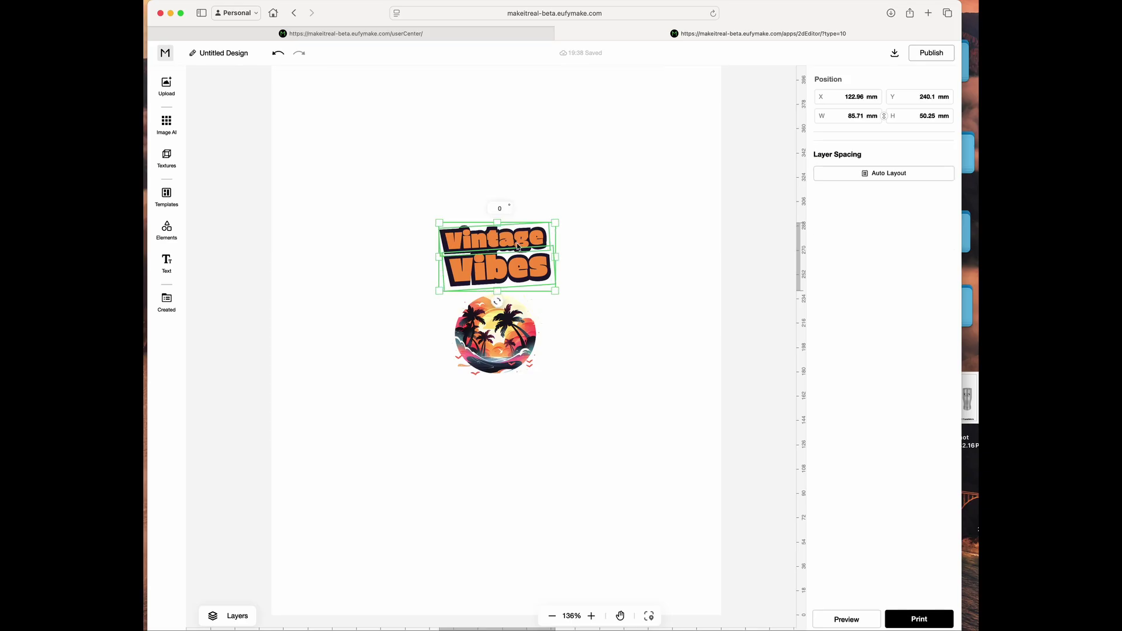
left_click(596, 278)
Step: Make the orange Vibes headline Flat Raised with a thickness of 3 mm
left_click(532, 273)
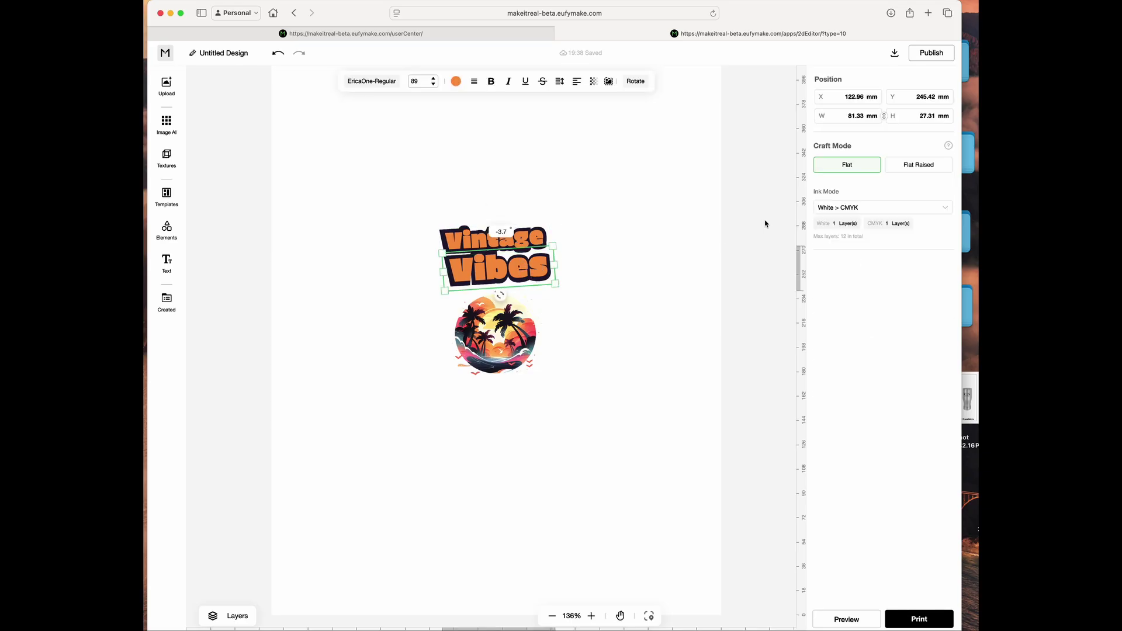
left_click(920, 169)
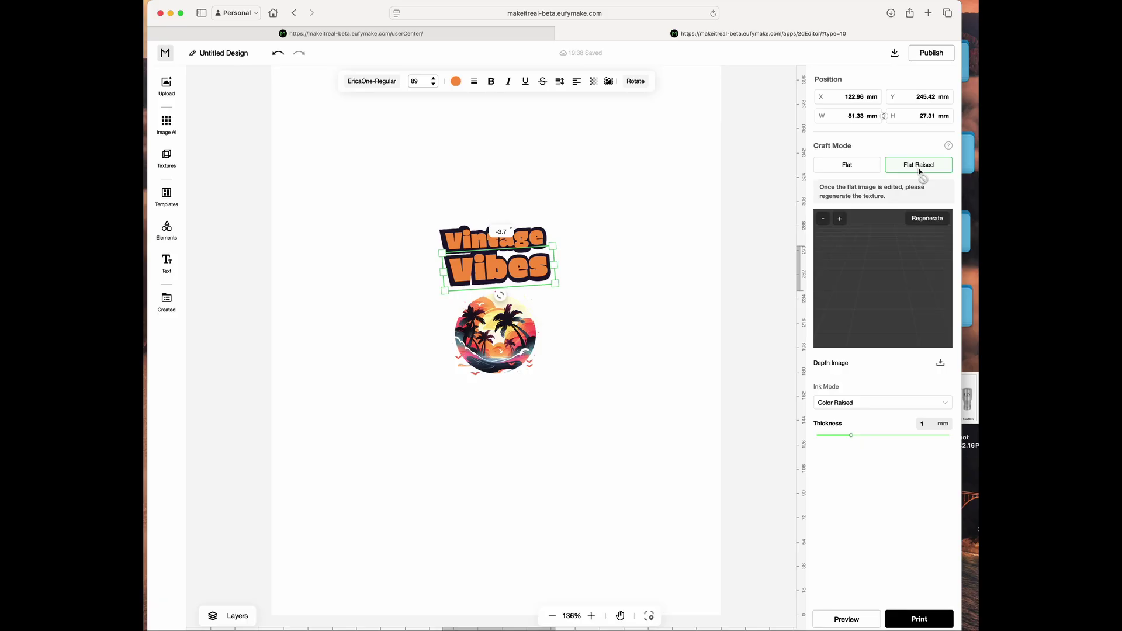
left_click_drag(851, 435, 940, 437)
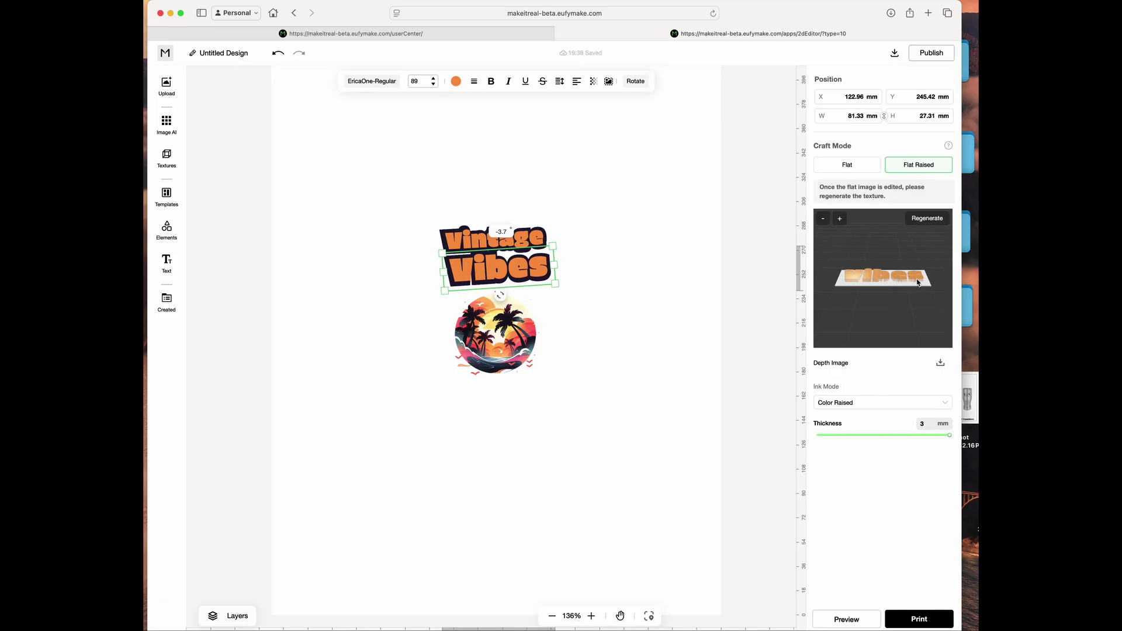
Step: Make the orange Vintage headline Flat Raised with a thickness of 3 mm and deselect it
left_click(579, 252)
left_click(493, 241)
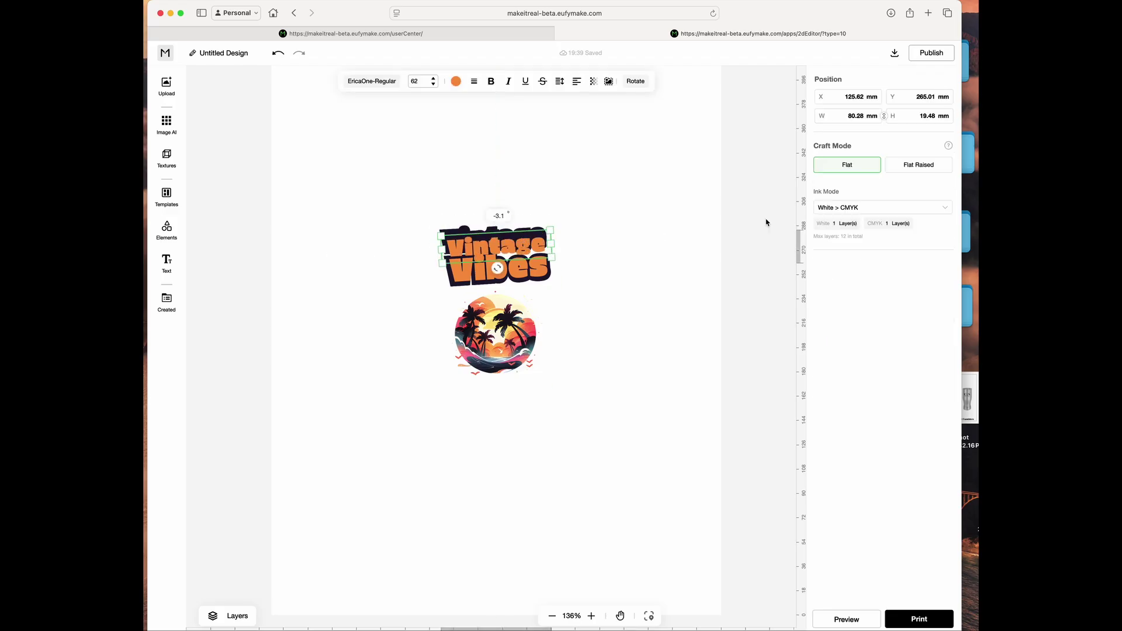
left_click(923, 164)
left_click_drag(859, 441, 949, 437)
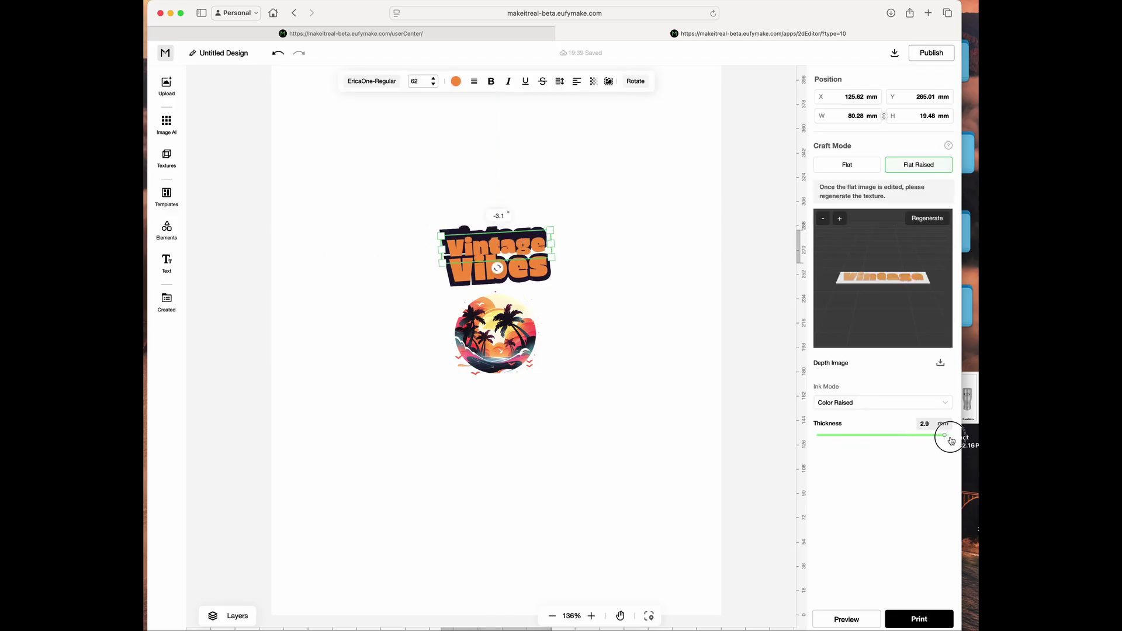
left_click(615, 365)
Step: Preview the raised Vintage Vibes text in 3D from a low angle and return to the editor
left_click(865, 616)
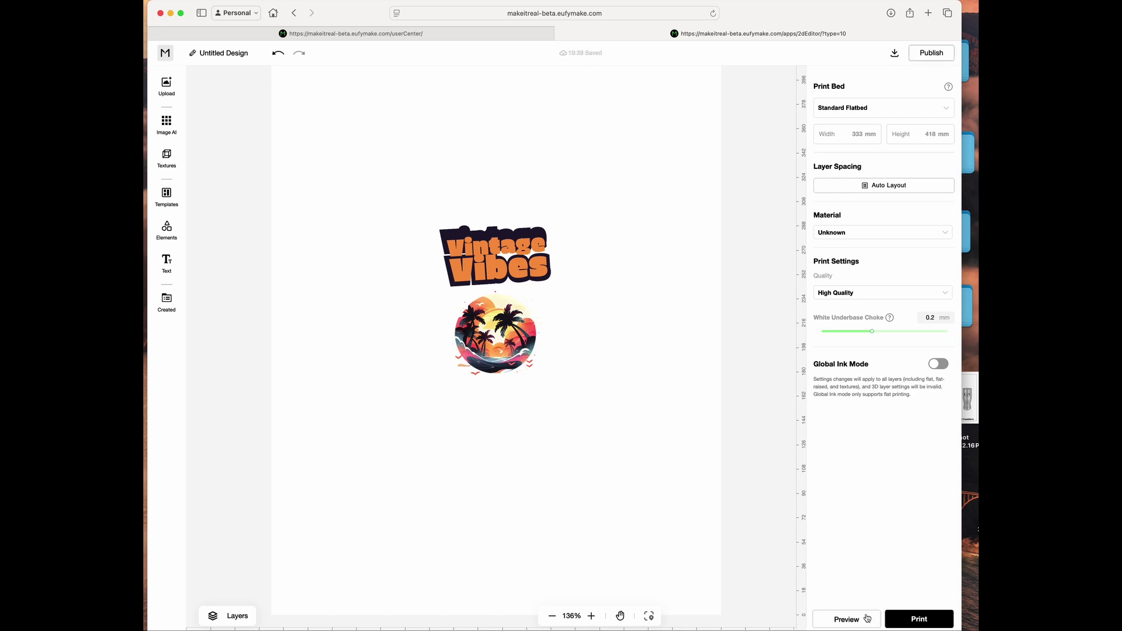
scroll(506, 329, "up", 5)
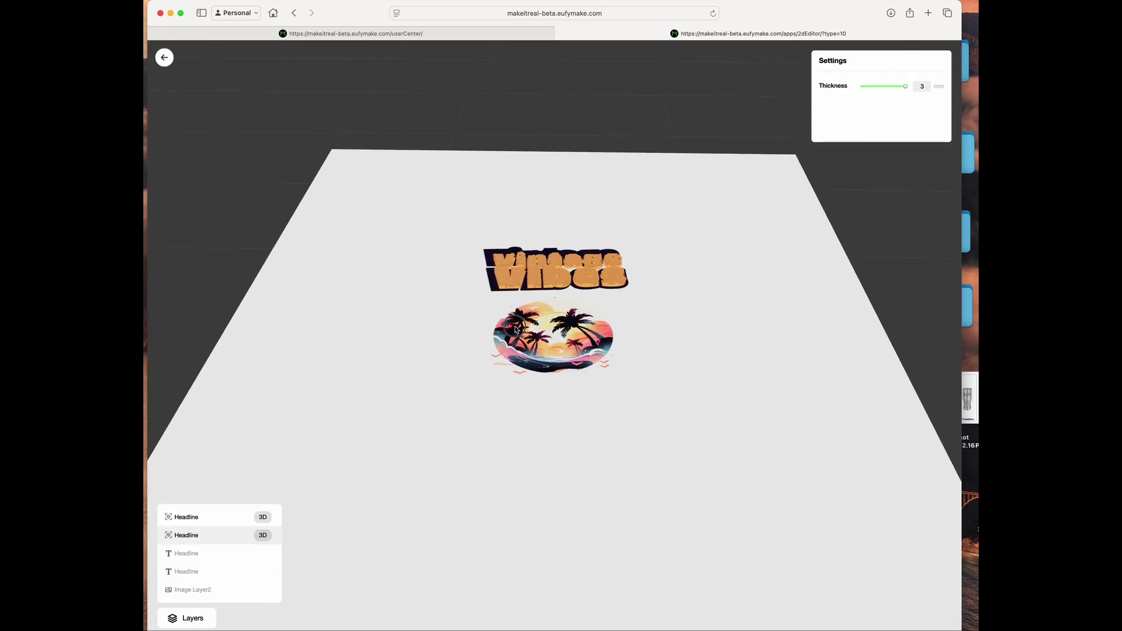
left_click_drag(516, 328, 510, 286)
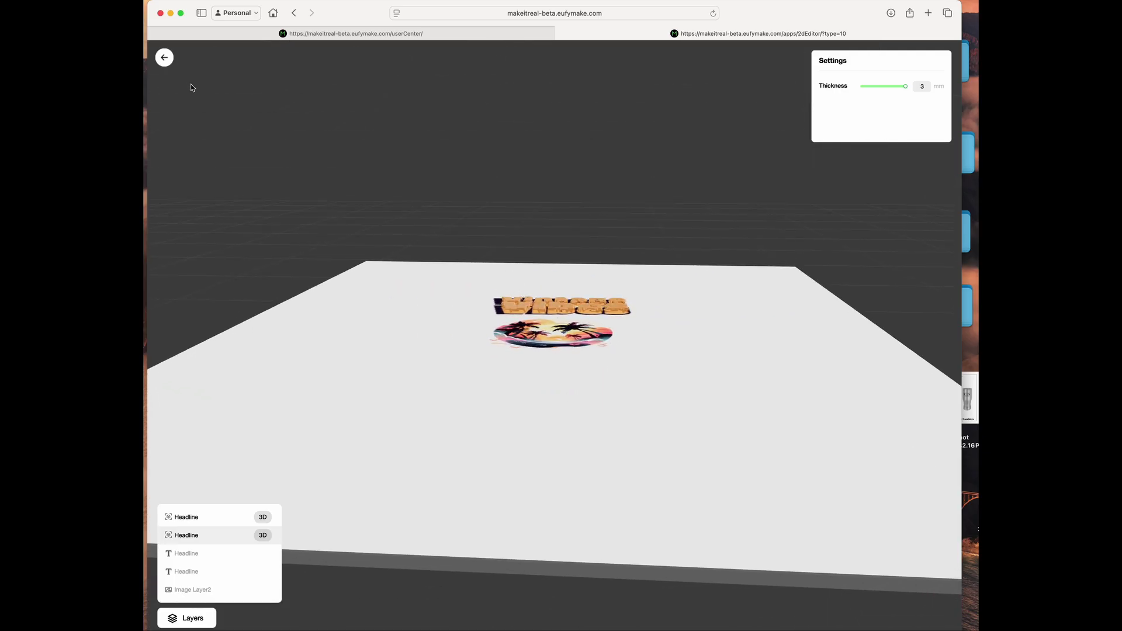
left_click(165, 58)
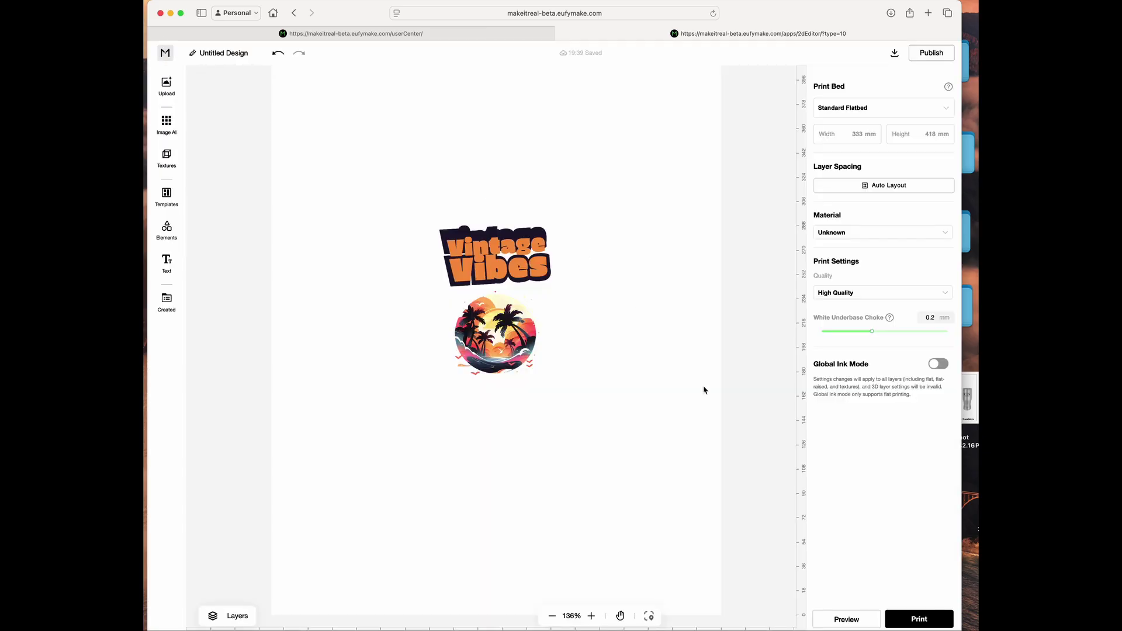
Step: Apply the Pattern Texture craft mode to the palm graphic and set its thickness to 1 mm
left_click(490, 376)
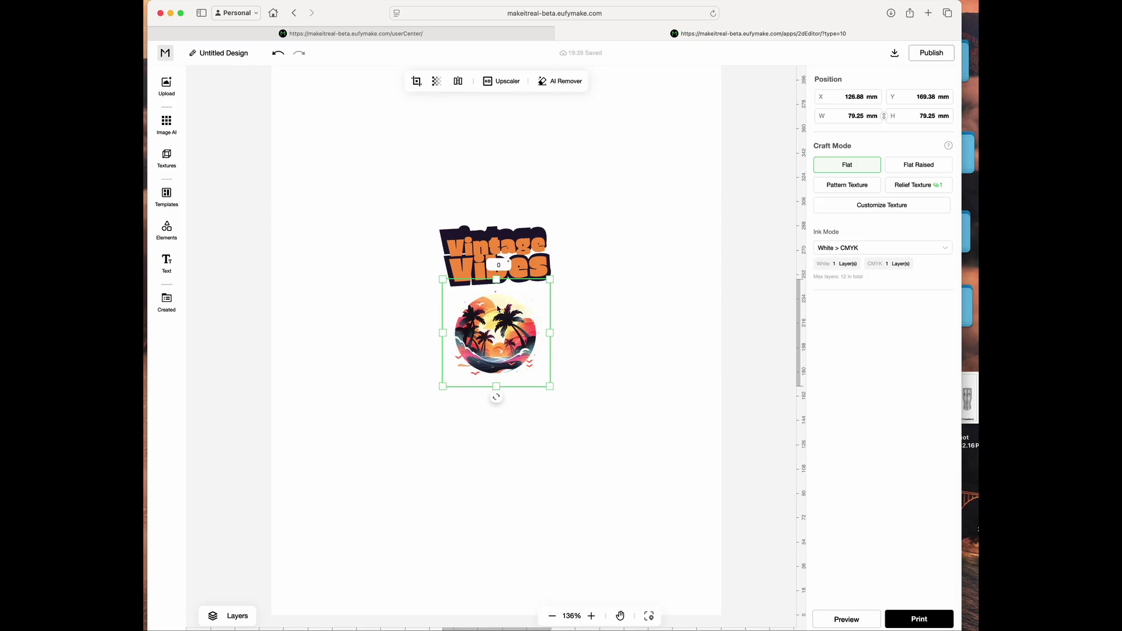
left_click(853, 187)
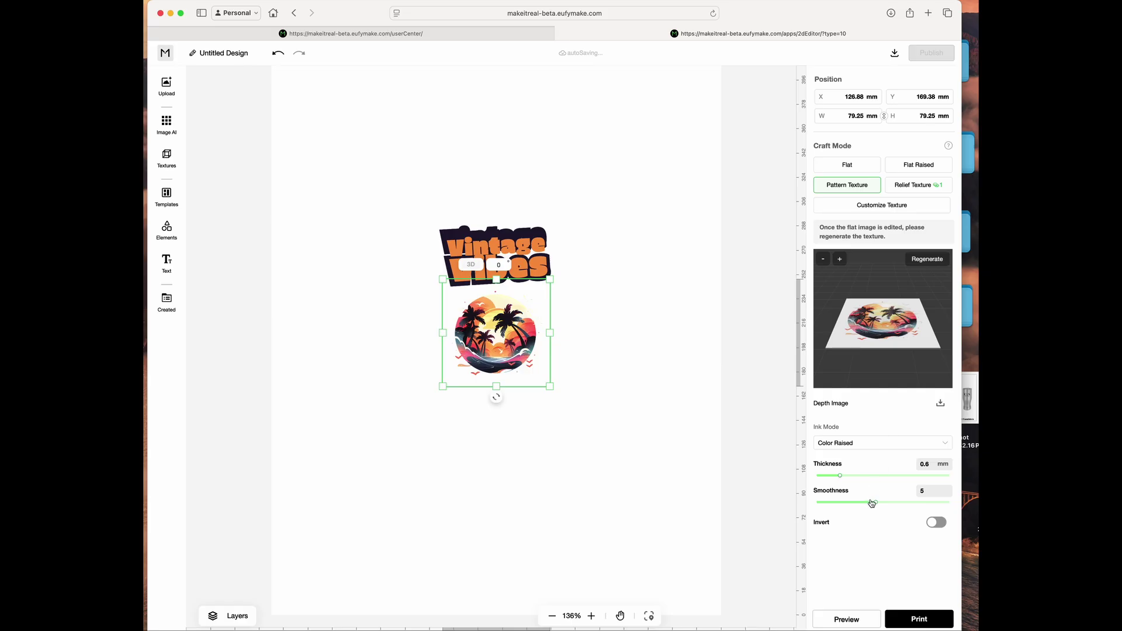
left_click_drag(840, 478, 871, 475)
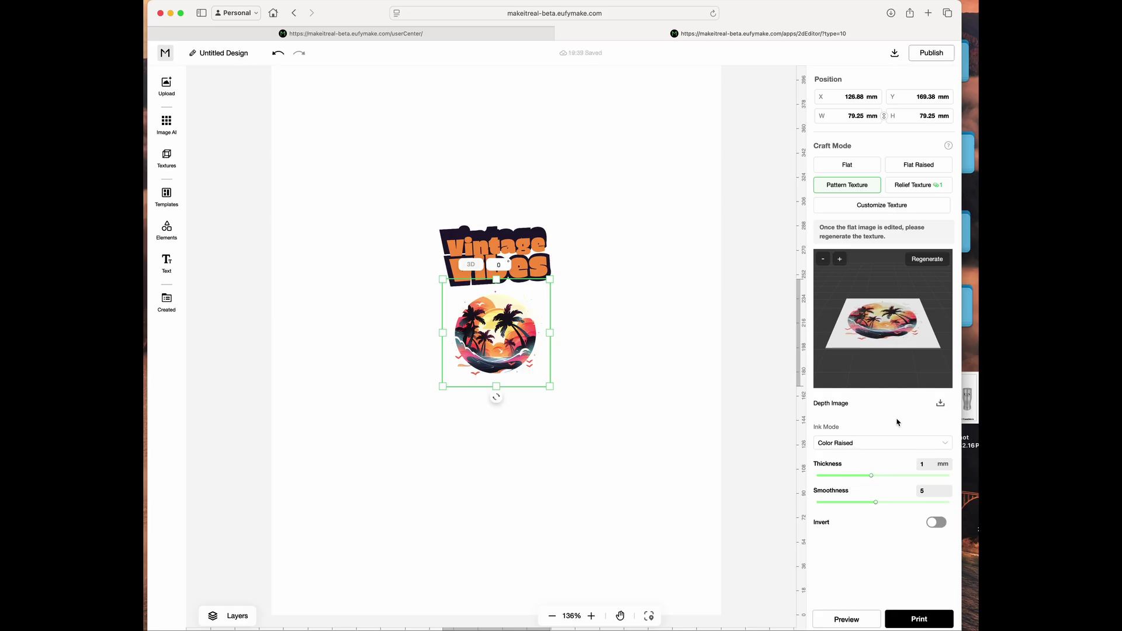
Step: Inspect the textured palm graphic in the 3D preview, return to the editor and review its texture and depth image settings
left_click(854, 616)
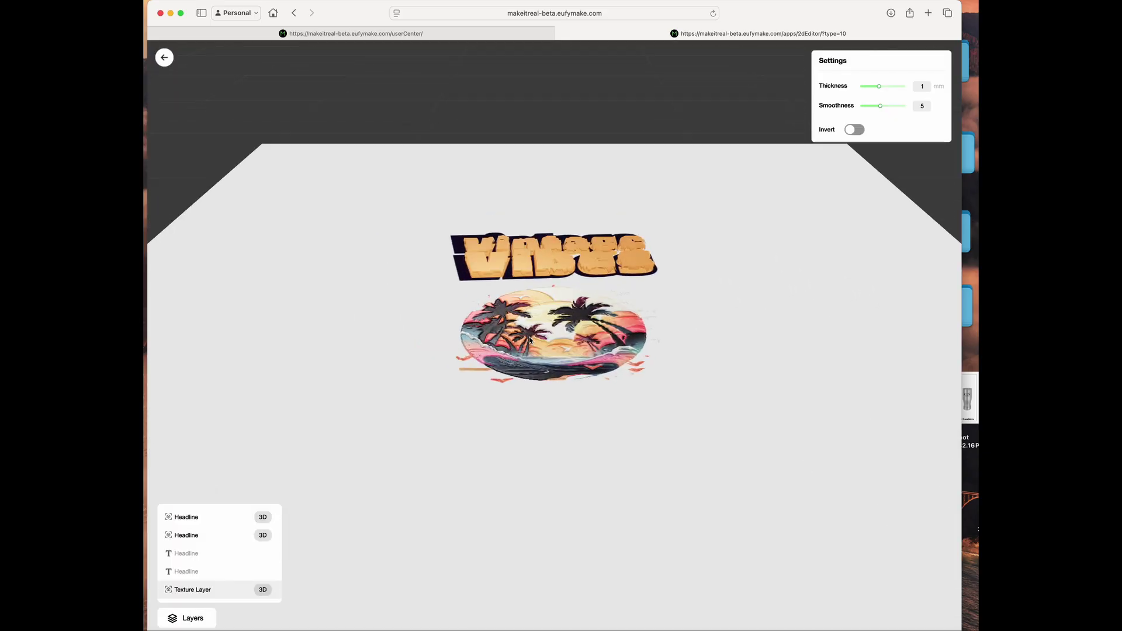
mouse_move(529, 340)
left_mouse_down()
mouse_move(524, 289)
mouse_move(526, 349)
left_mouse_up()
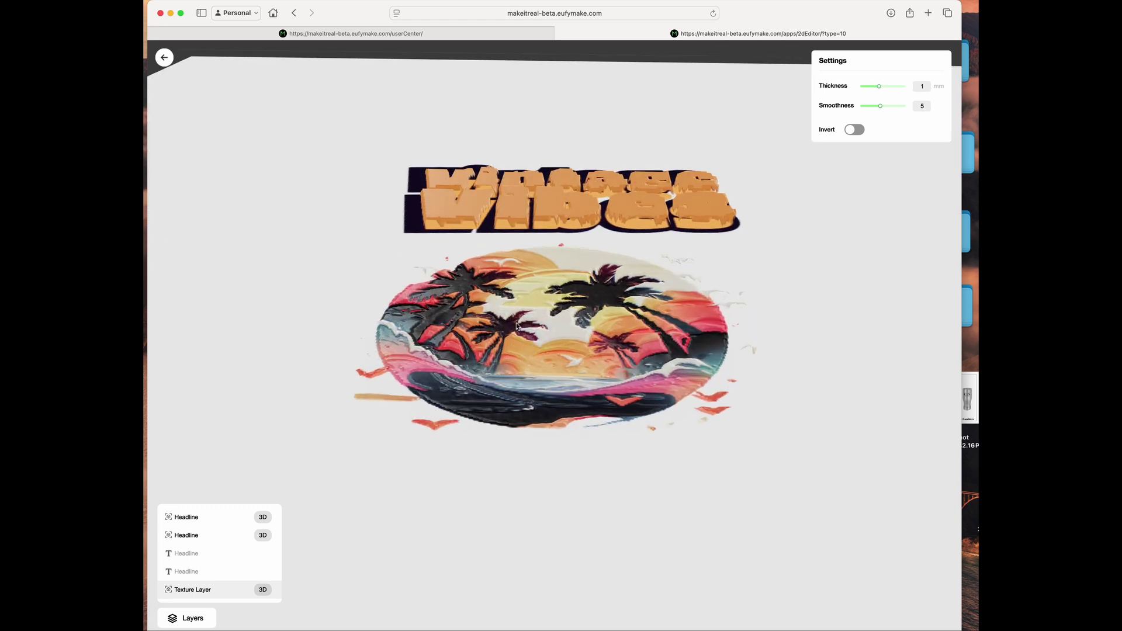
left_click(164, 57)
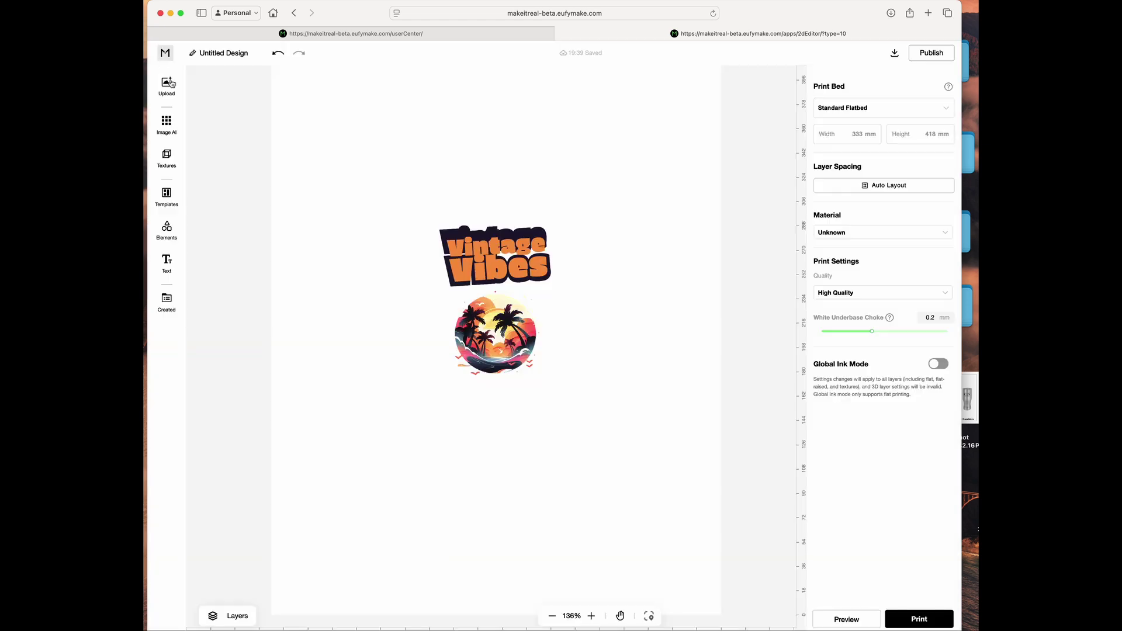
left_click(520, 362)
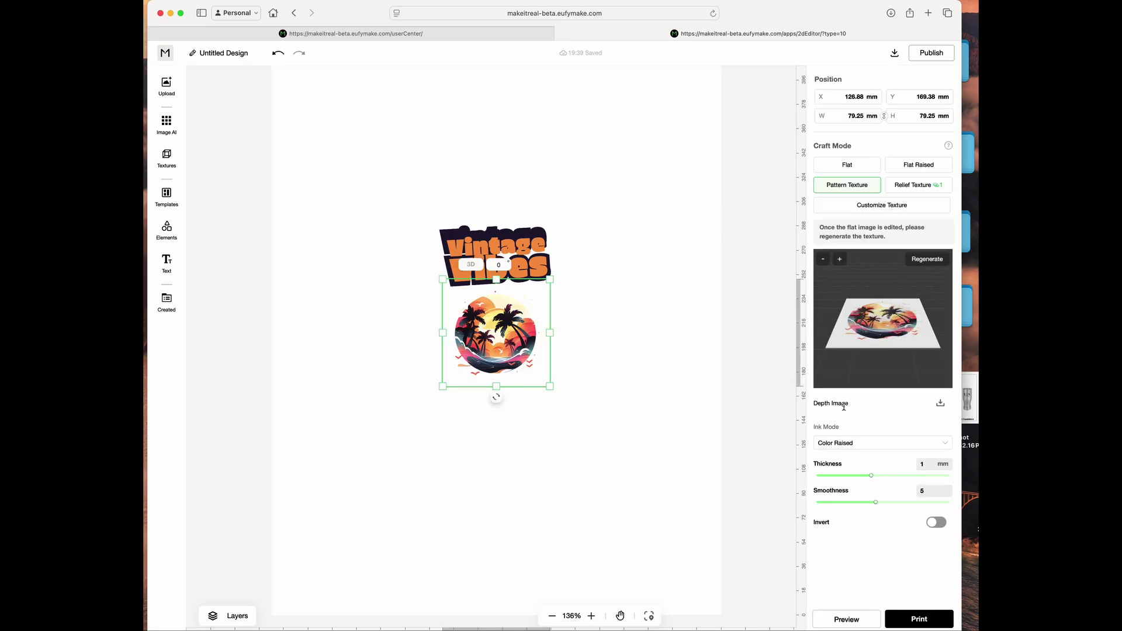
left_click(630, 354)
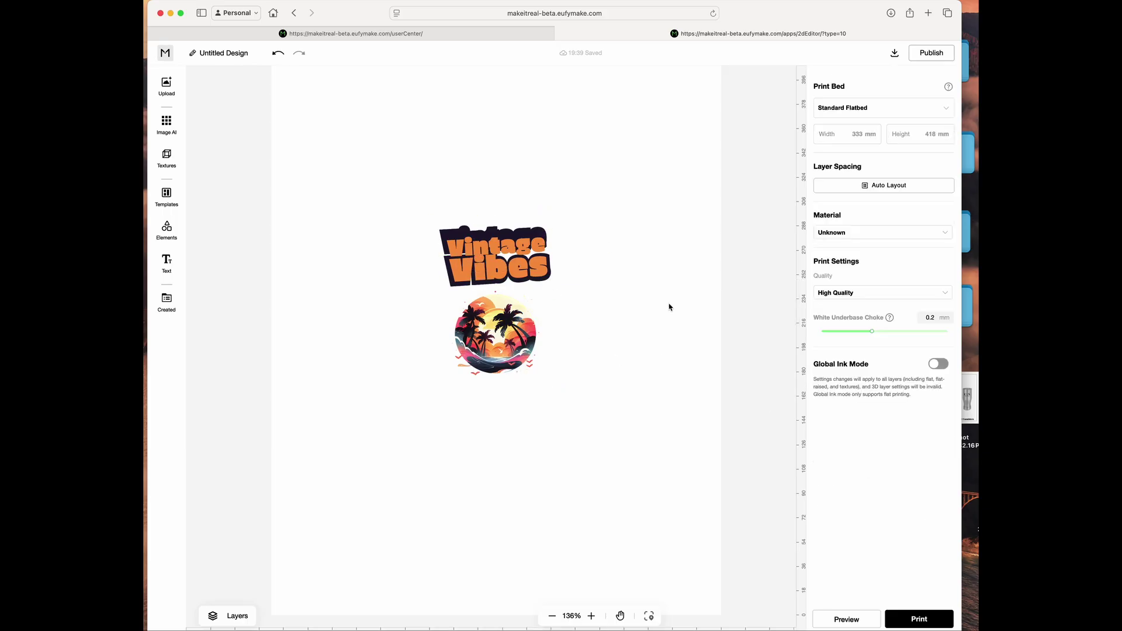
Step: Change the print bed to Cylindrical and move the whole design onto the middle of the cylinder's print area
left_click(837, 110)
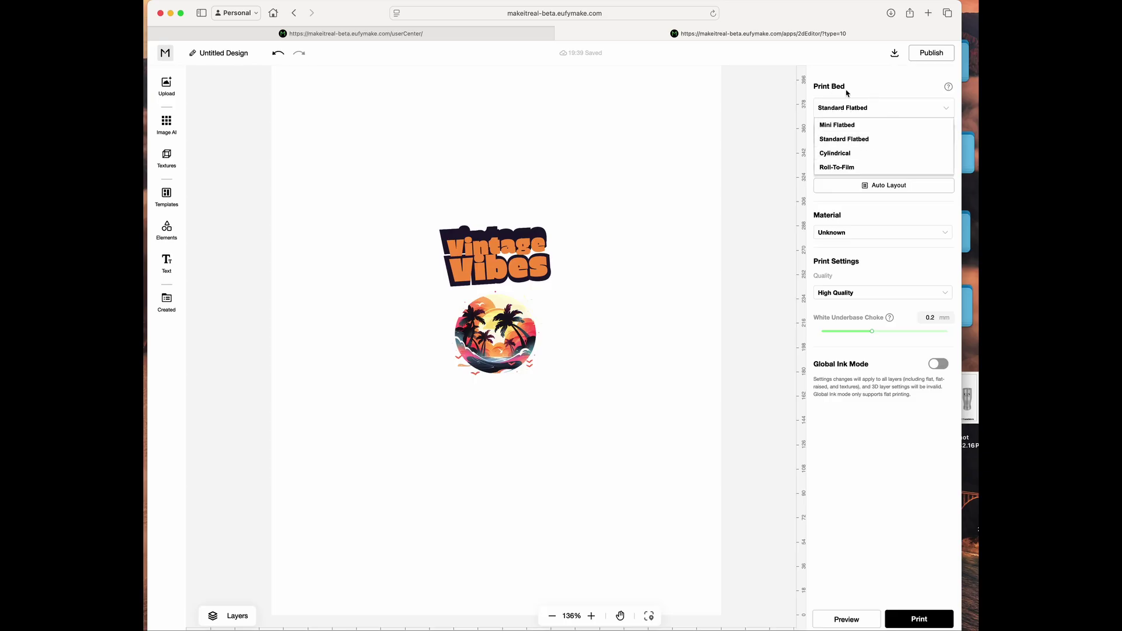
left_click(869, 159)
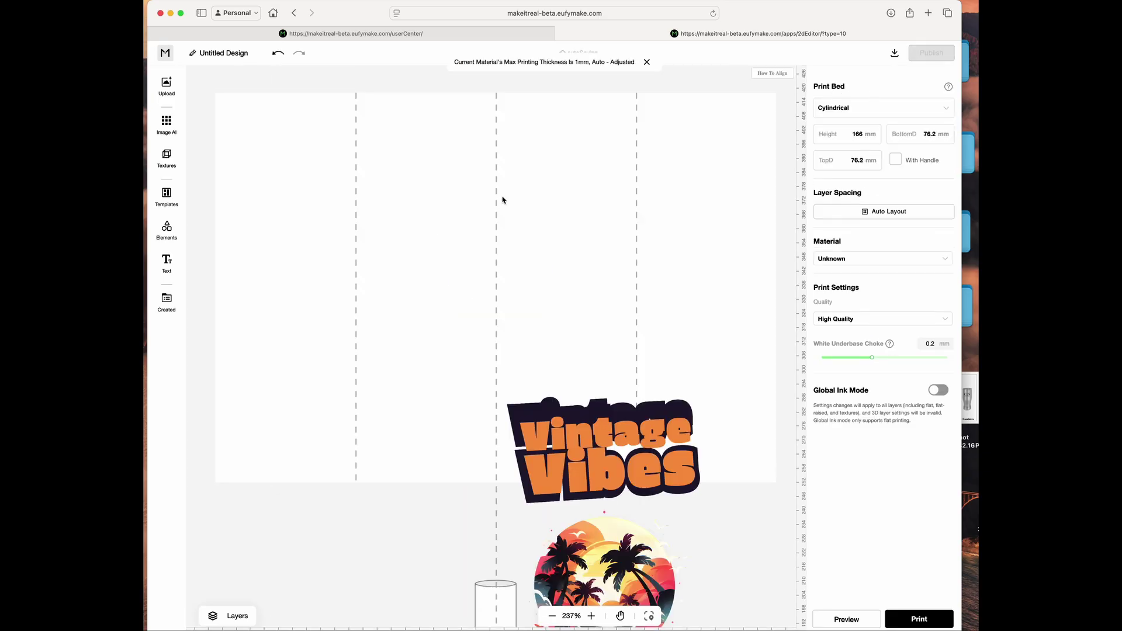
left_click(693, 537)
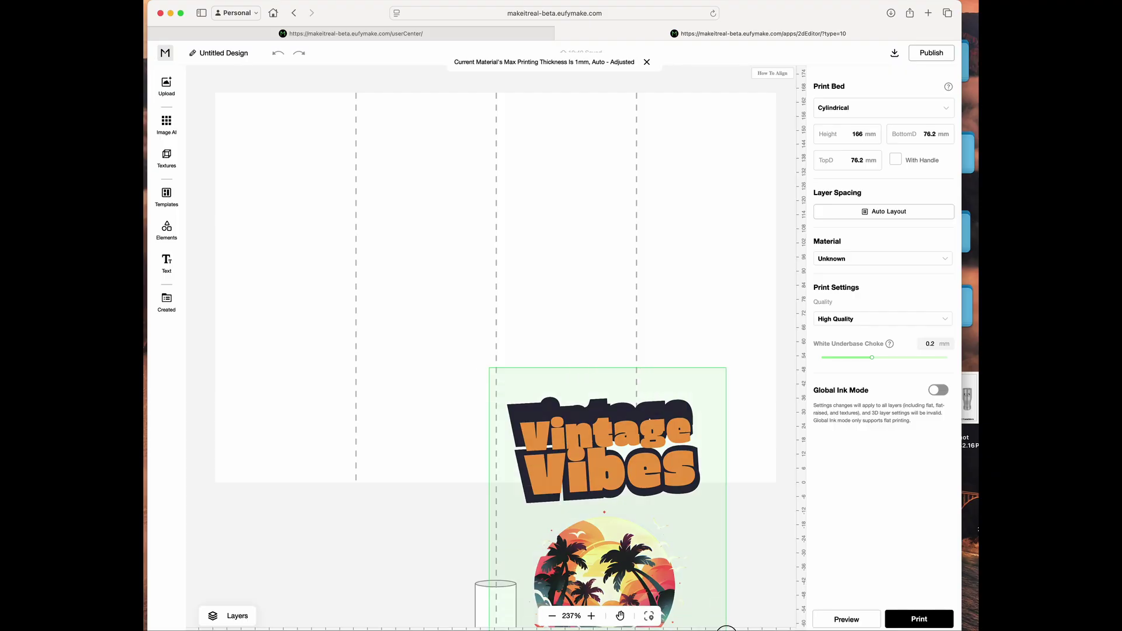
key("super+a")
left_click_drag(642, 582, 546, 335)
left_click(667, 337)
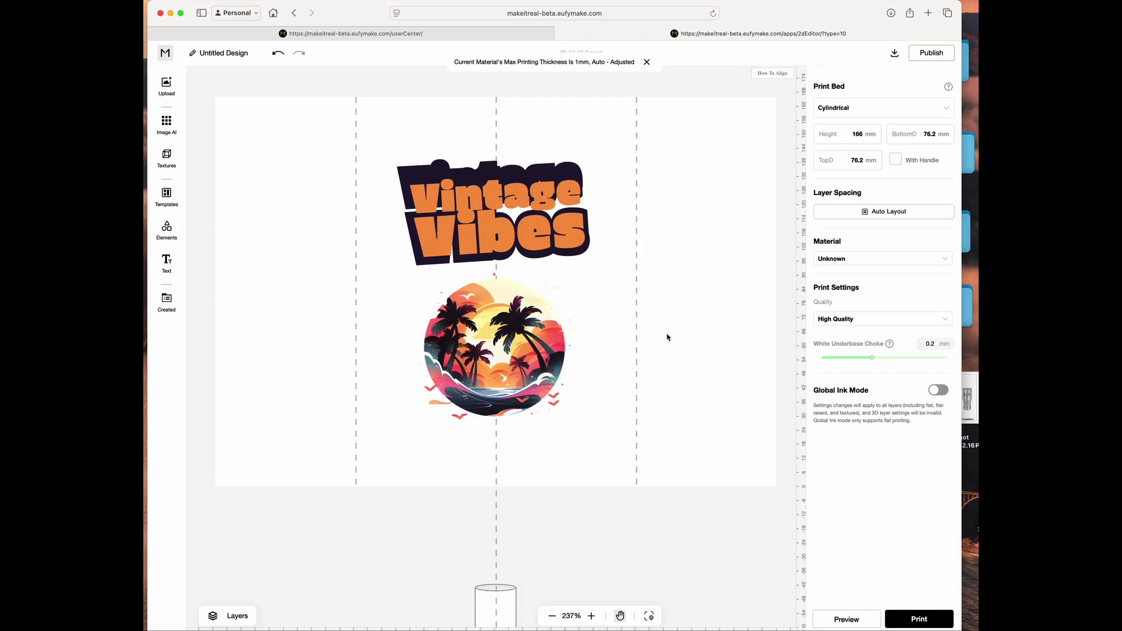
Step: Preview the design wrapped on the cylinder, rotate it to face the artwork and return to the editor
left_click(846, 619)
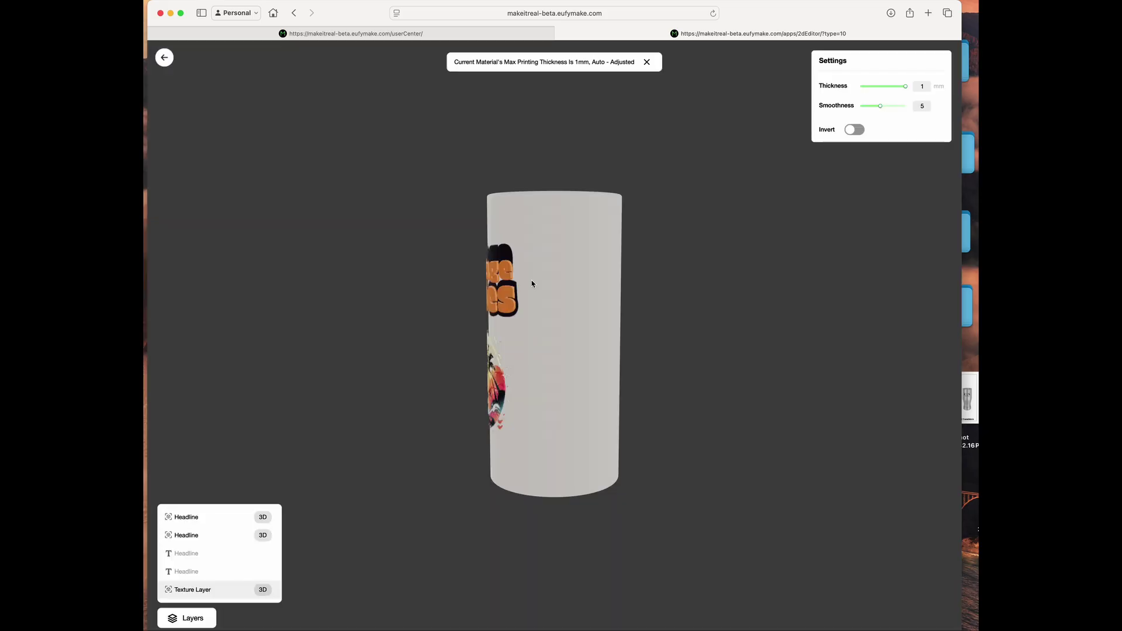
left_click_drag(531, 279, 656, 275)
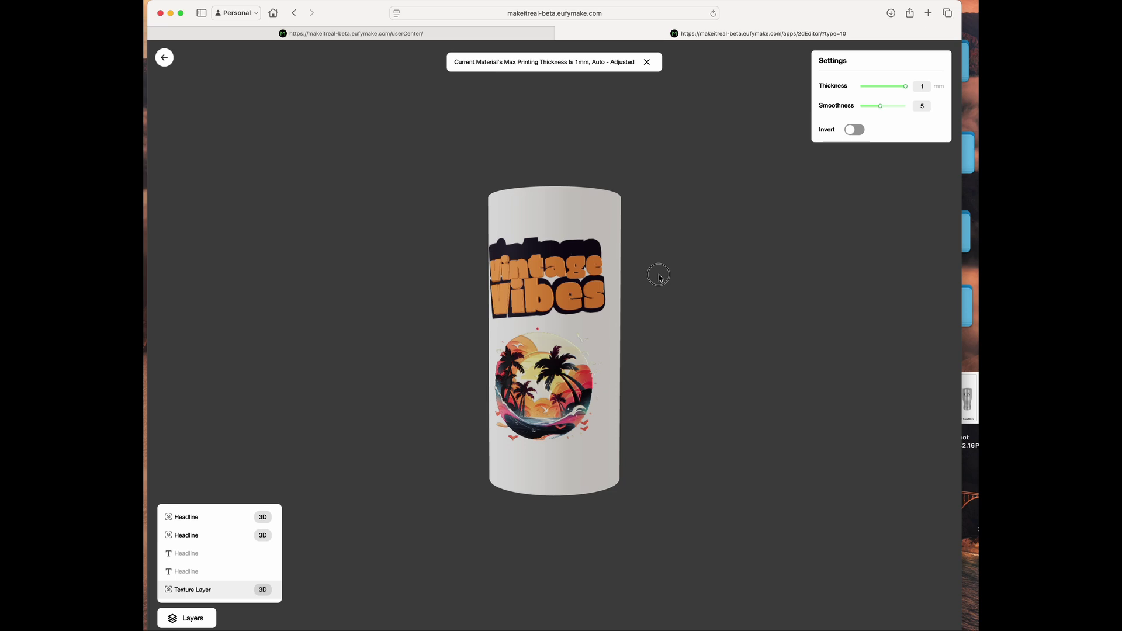
left_click(164, 57)
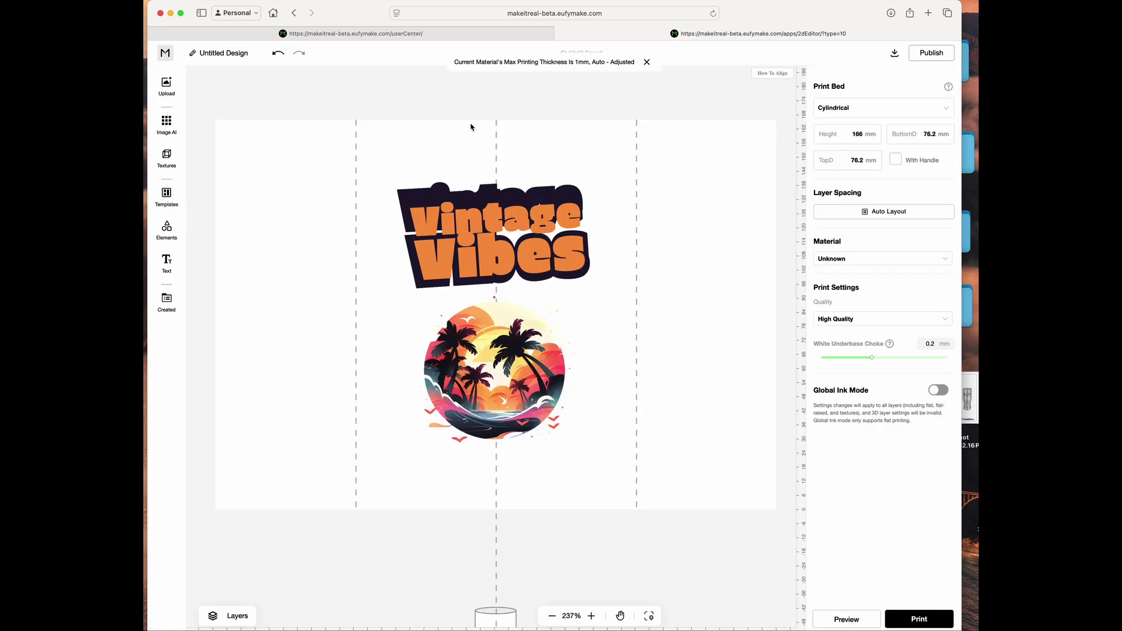
Step: Set the cylinder's height to 100 mm and enable the With Handle option
left_click_drag(860, 134, 851, 131)
left_click(895, 159)
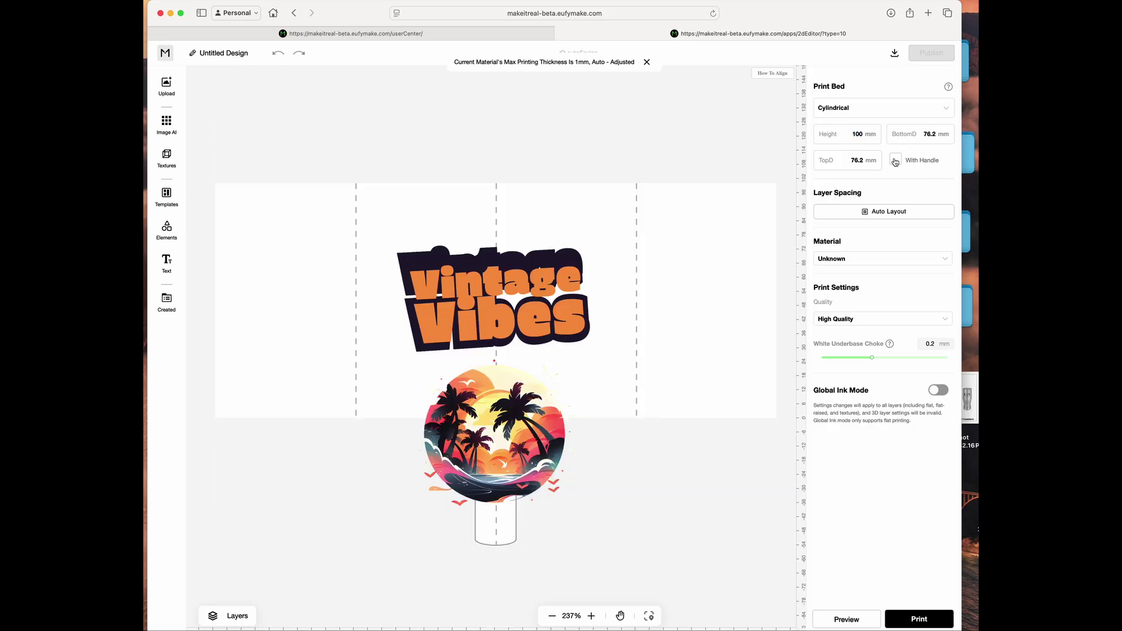
Step: Resize the whole Vintage Vibes and palm design to about 49 × 62 mm and centre it in the mug's printable area
left_click_drag(409, 192, 668, 581)
left_click_drag(645, 229, 507, 451)
left_click(507, 451)
left_click_drag(397, 415, 527, 550)
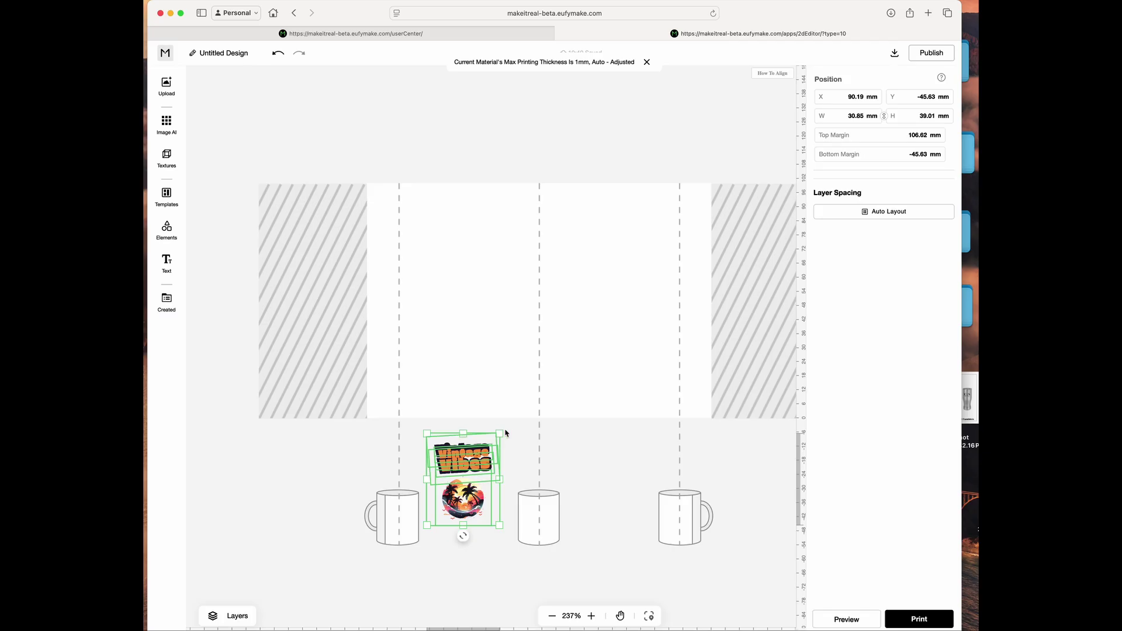
left_click_drag(501, 433, 522, 405)
left_click_drag(465, 497, 545, 342)
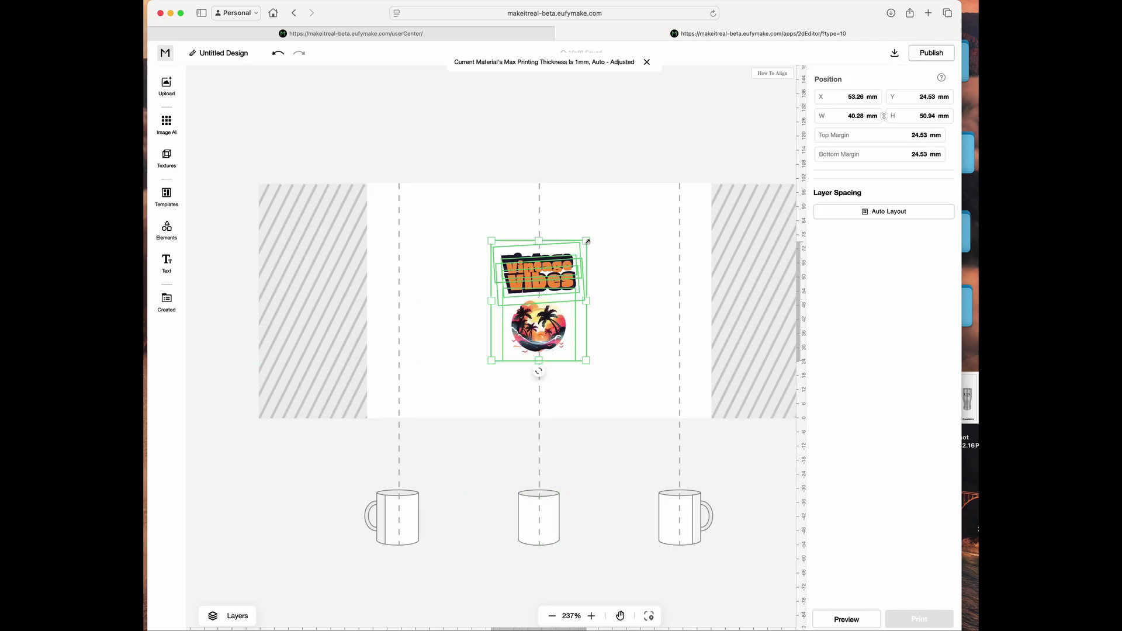
mouse_move(586, 242)
left_mouse_down()
mouse_move(611, 221)
mouse_move(596, 228)
left_mouse_up()
left_click_drag(560, 319, 584, 304)
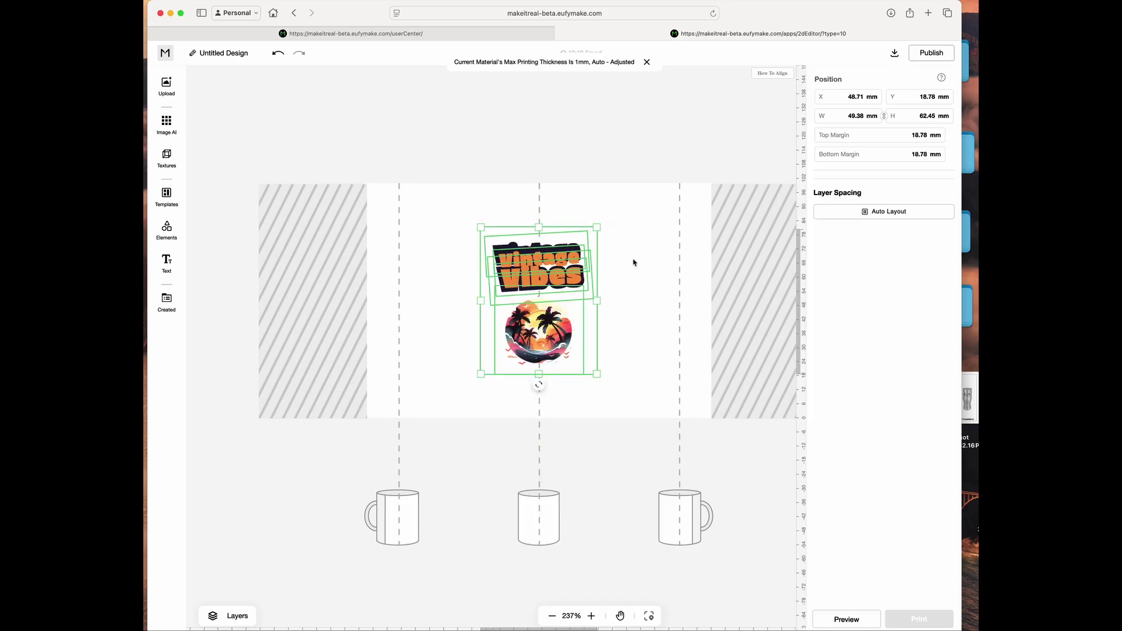
left_click(762, 343)
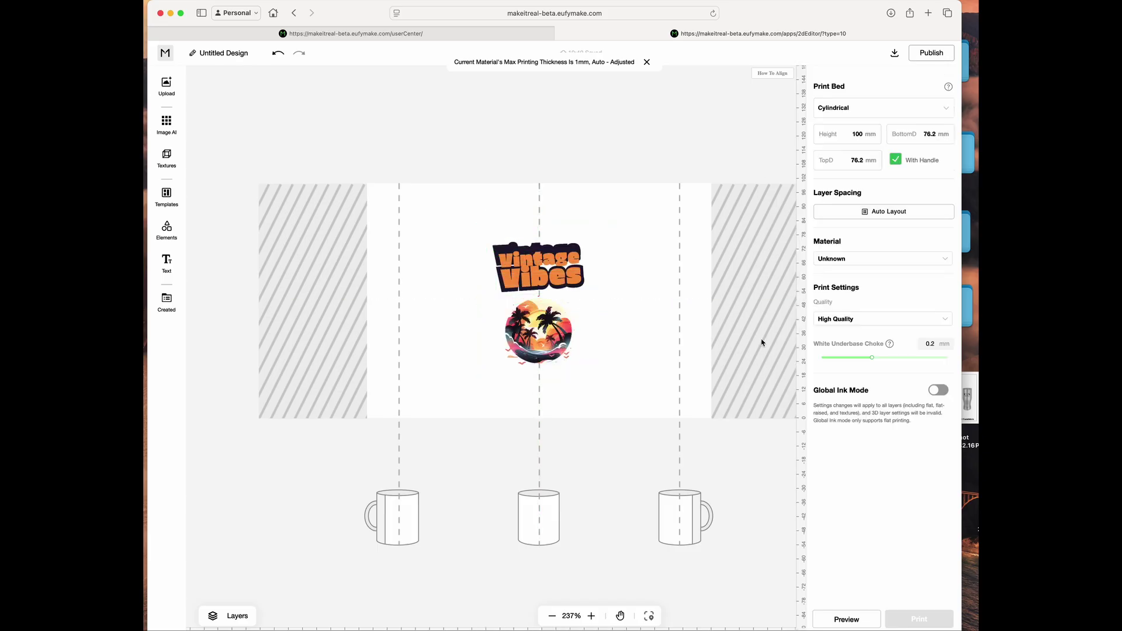
Step: Preview the design on the handled mug, rotate it to face the artwork and return to the editor
left_click(846, 621)
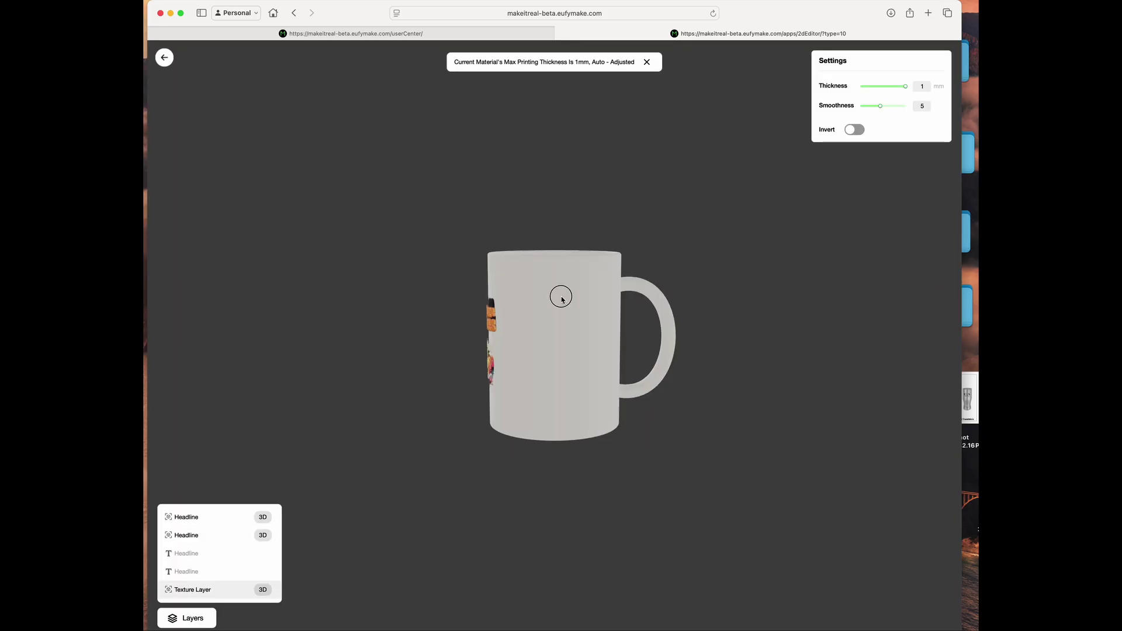
left_click_drag(561, 296, 668, 265)
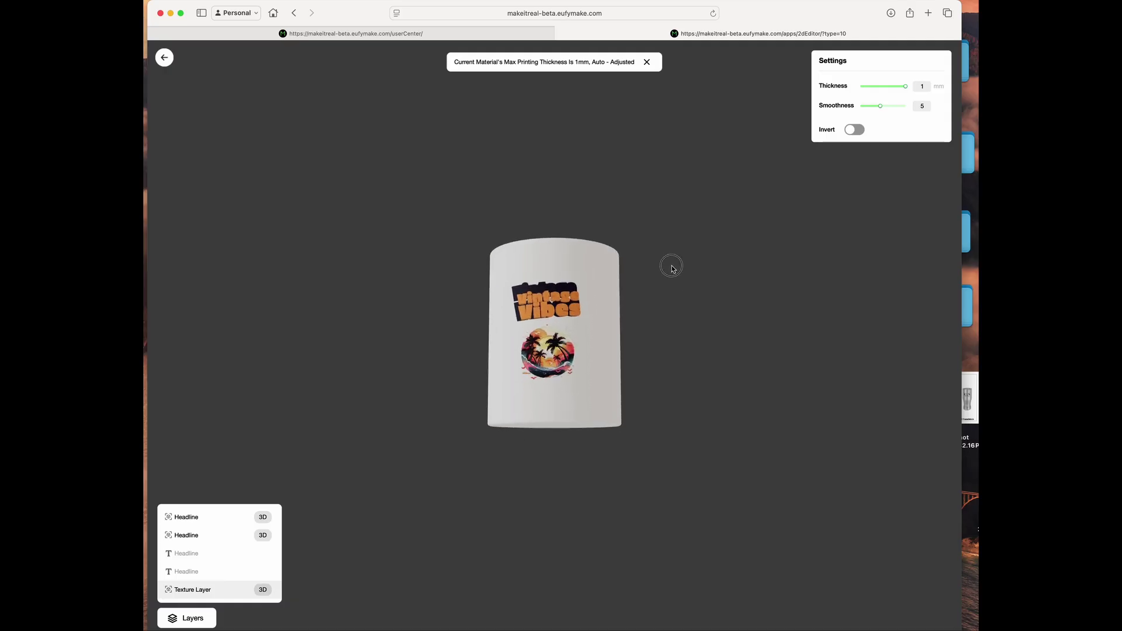
left_click(164, 58)
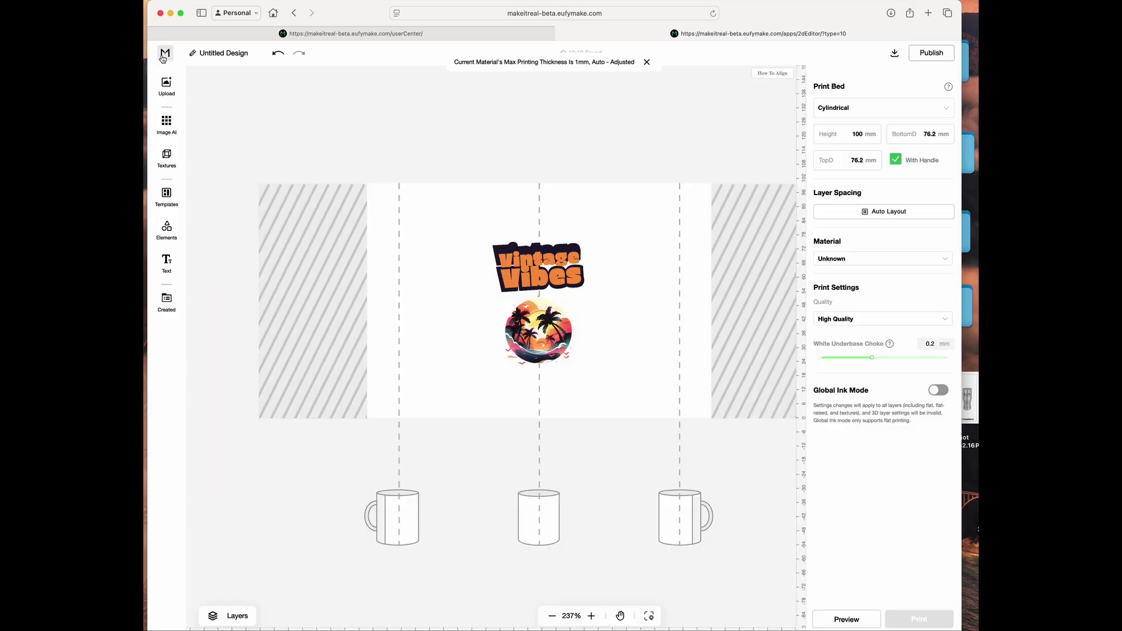
Step: Enlarge the whole design to about 70 × 92 mm and align its selection with the lower edge of the mug's print area
left_click_drag(455, 202, 620, 455)
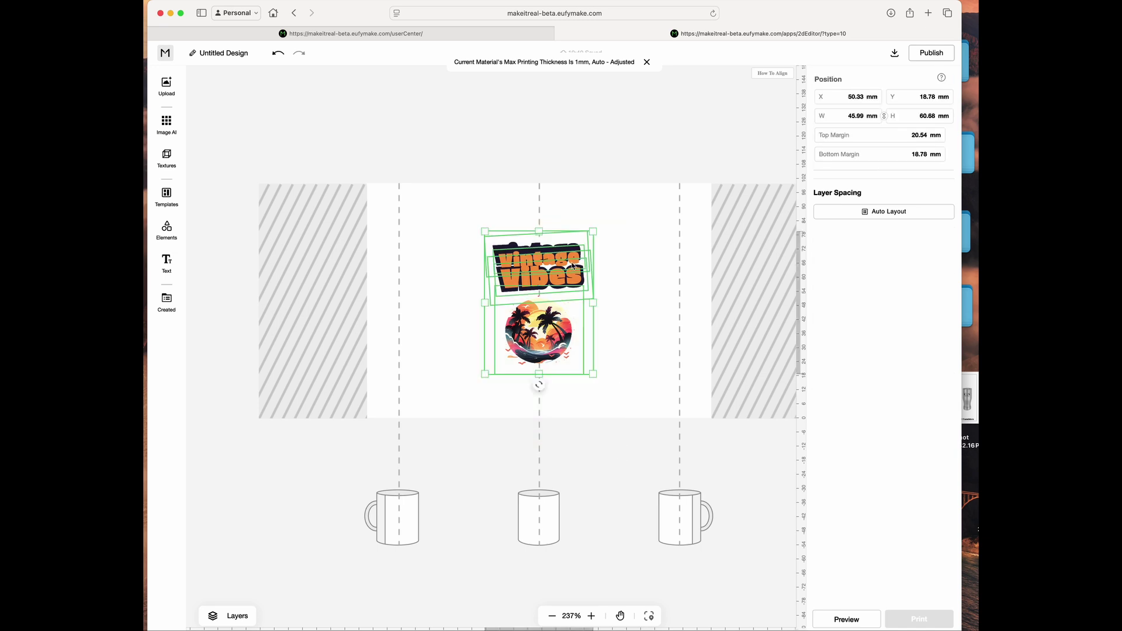
left_click_drag(593, 229, 649, 166)
left_click_drag(552, 275, 552, 303)
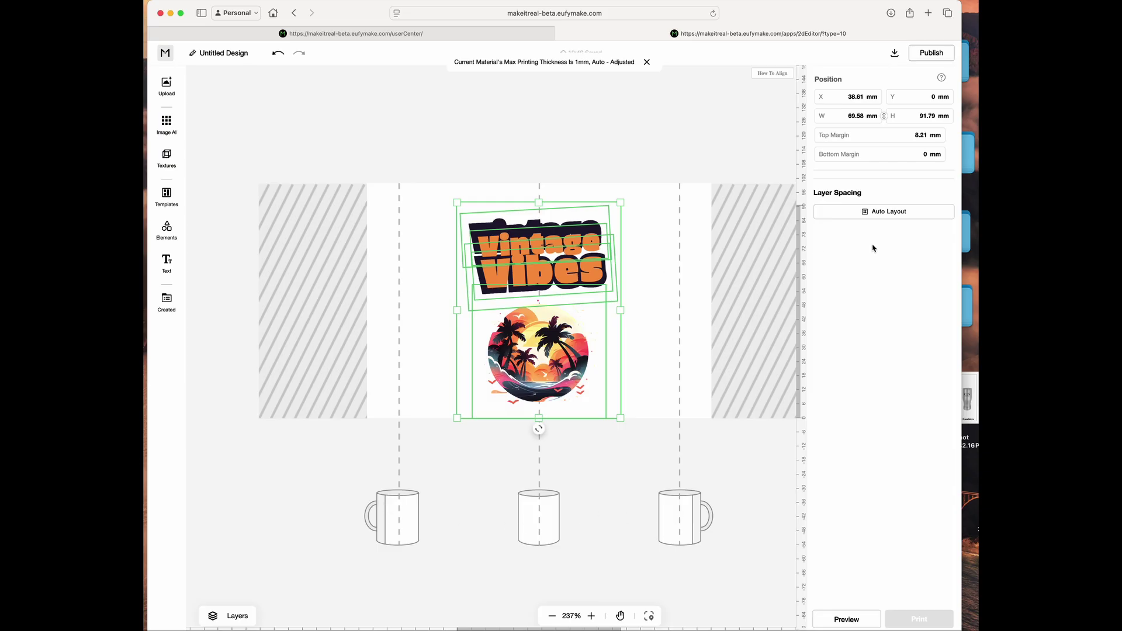
left_click(776, 391)
Step: Preview the enlarged design on the mug, turn the mug to show the artwork and go back to the editor
left_click(873, 618)
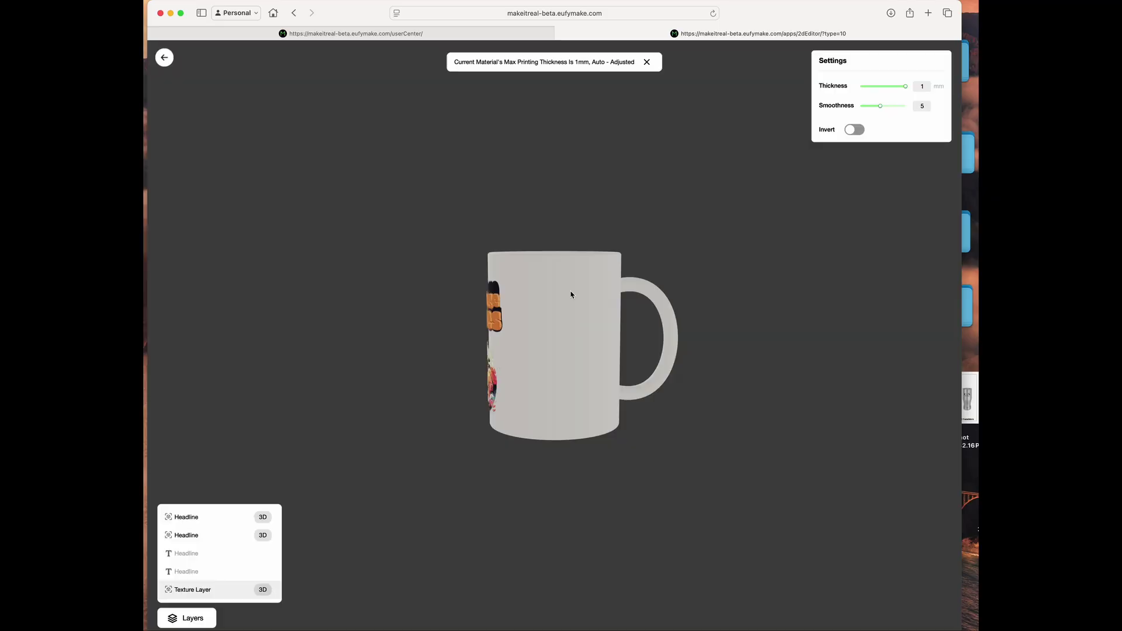
left_click_drag(571, 293, 756, 336)
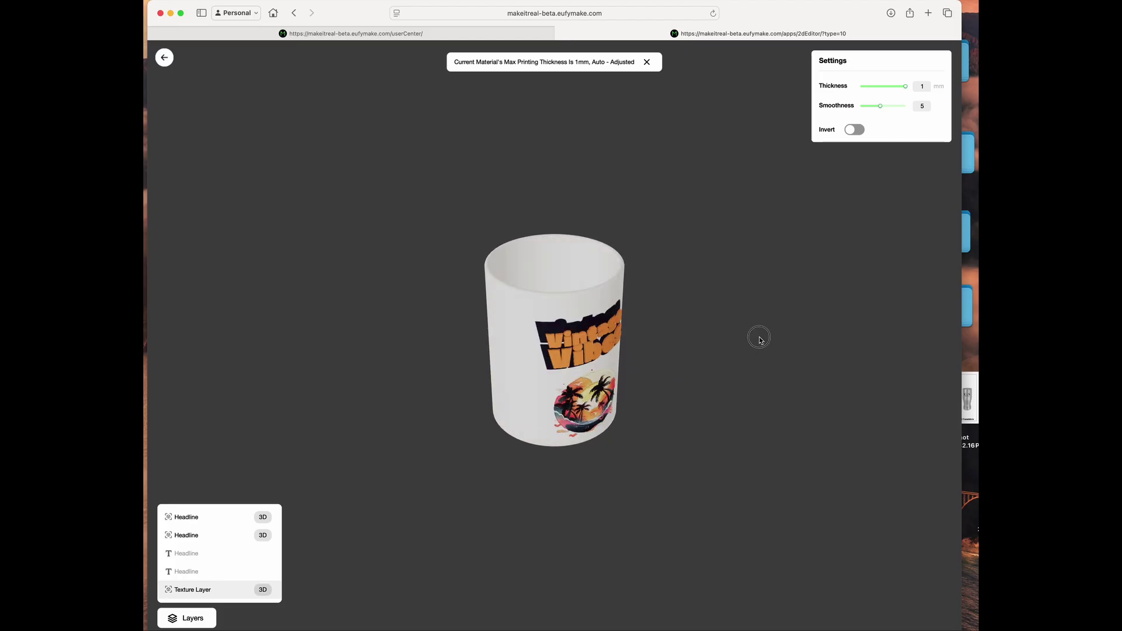
left_click(165, 58)
Step: Move the whole design next to the mug's left handle exclusion zone, then check the new placement in the 3D preview
left_click_drag(400, 180, 607, 378)
left_click_drag(542, 283, 434, 264)
left_click(474, 441)
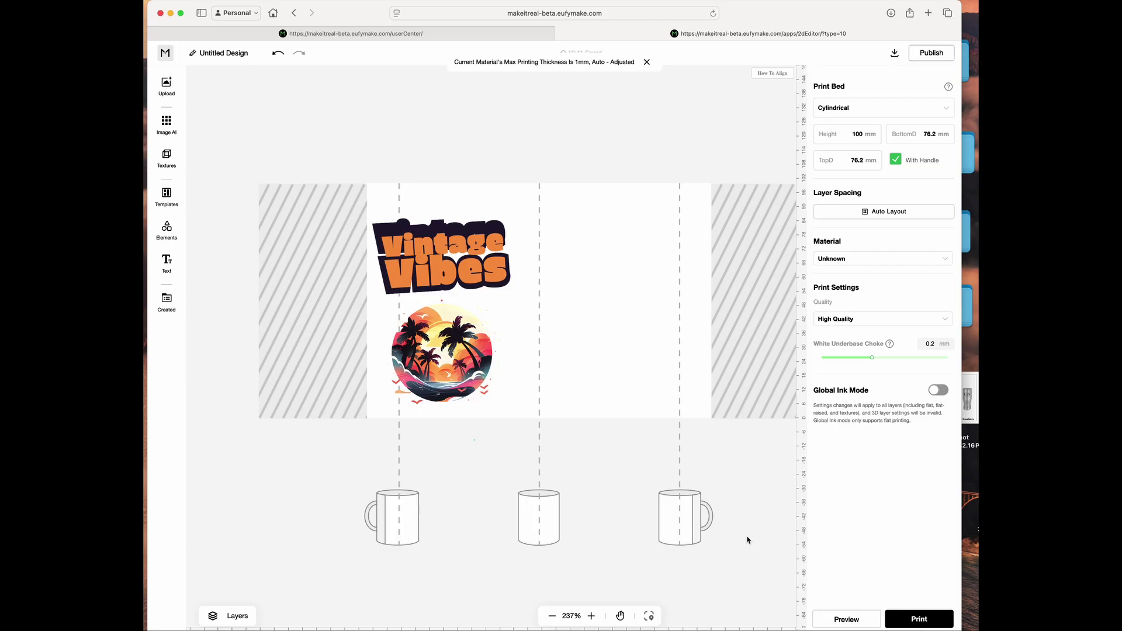
left_click(841, 620)
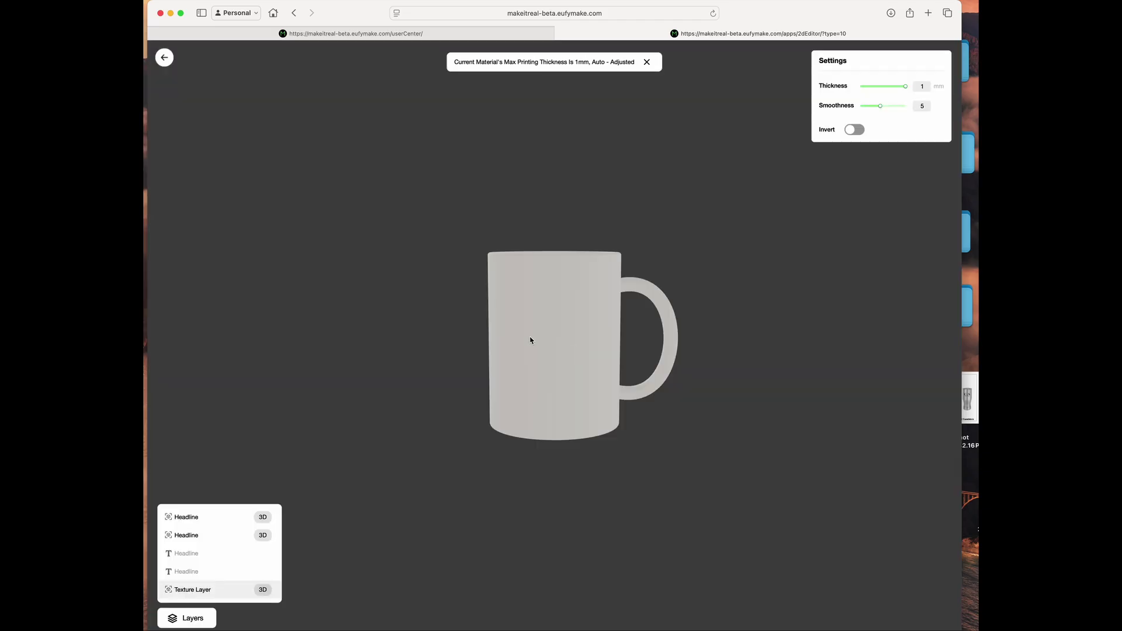
left_click_drag(526, 335, 773, 327)
left_click(165, 58)
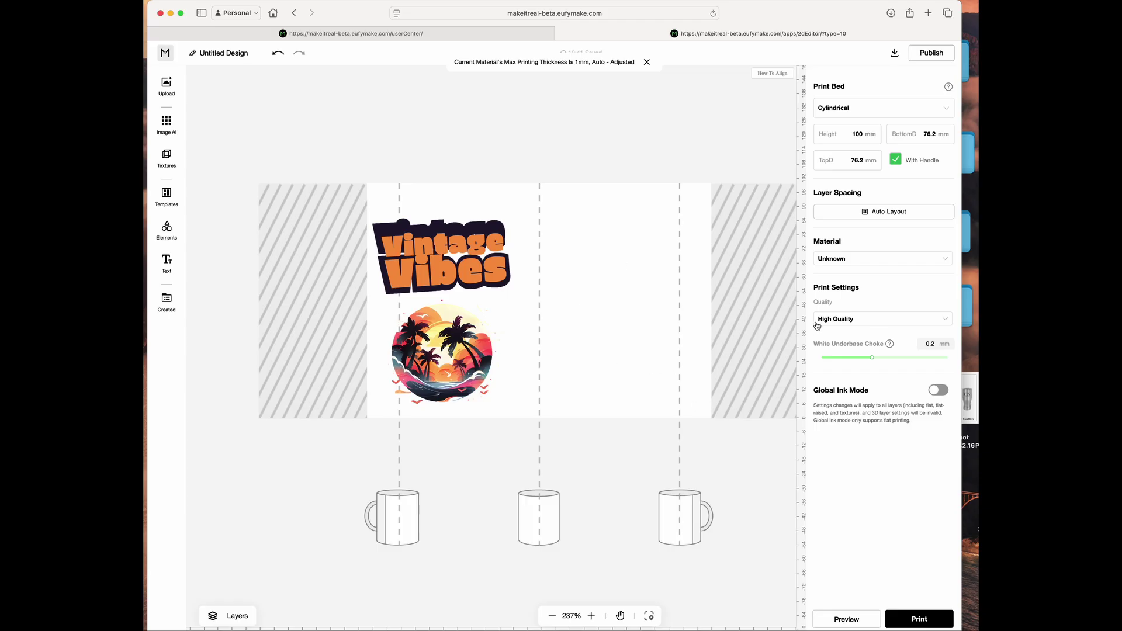
Step: Set the print material to Ceramics and change the print bed to Mini Flatbed
left_click(847, 320)
left_click(863, 258)
left_click(842, 343)
scroll(379, 234, "down", 1)
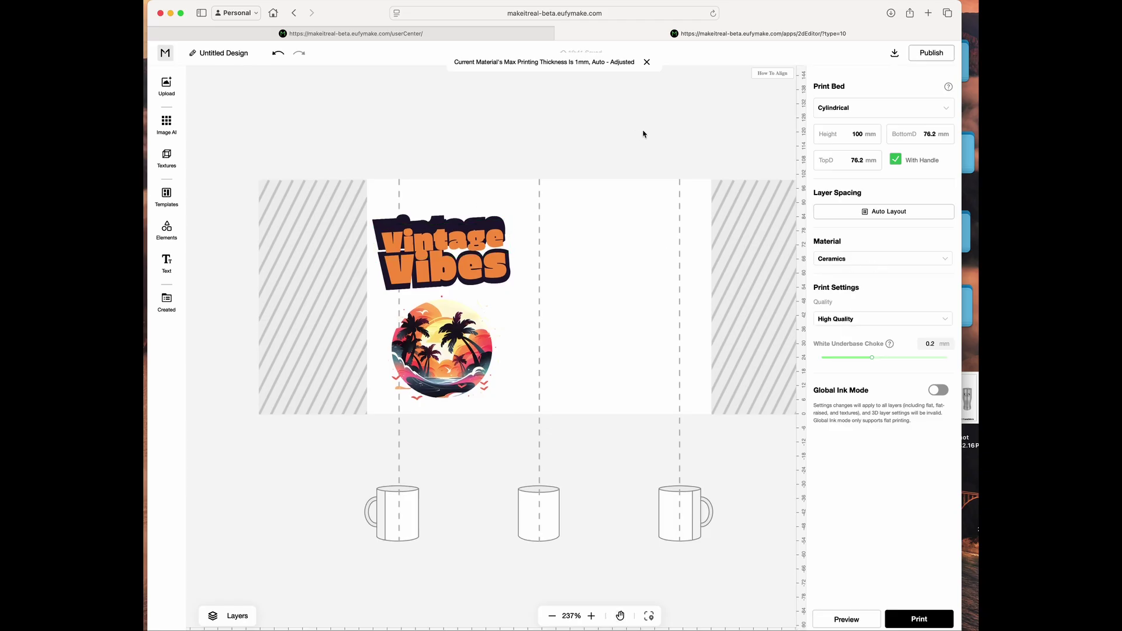
scroll(648, 130, "up", 2)
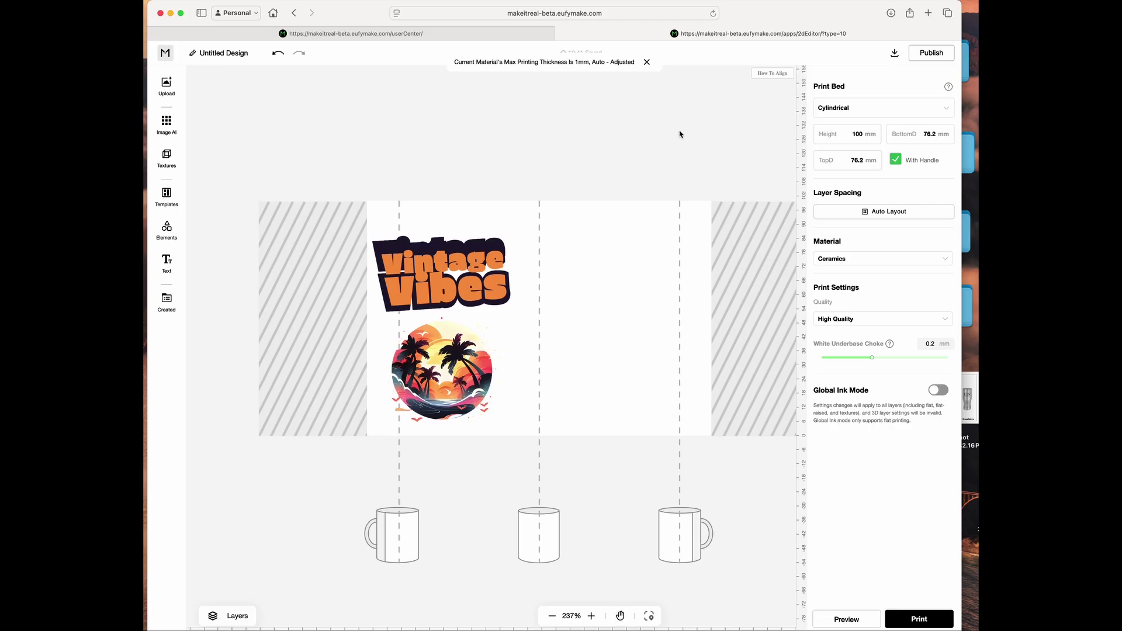
left_click(876, 109)
left_click(871, 121)
Step: Browse the design templates and add the BBQ Club badge from the Born to grill collection to the canvas
left_click(166, 197)
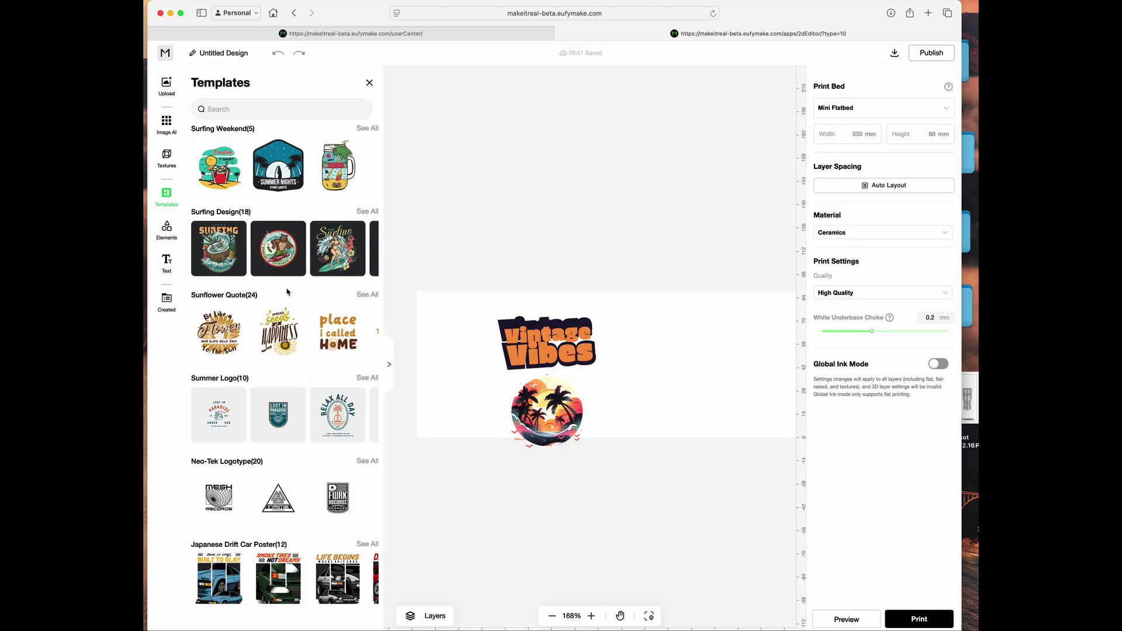
scroll(285, 296, "down", 6)
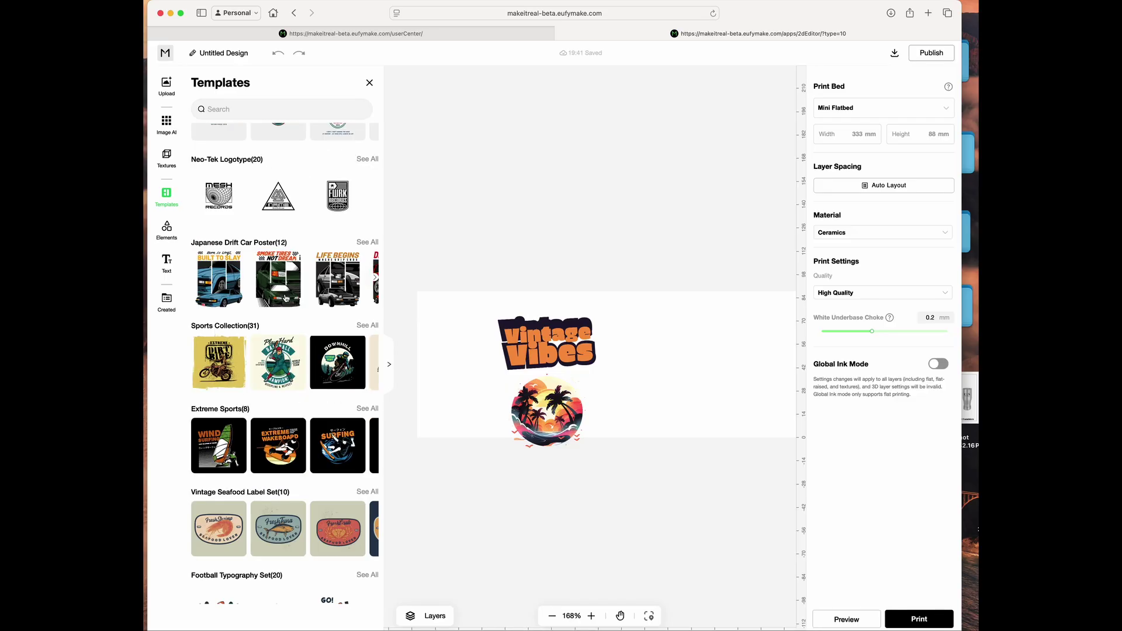
scroll(286, 298, "down", 2)
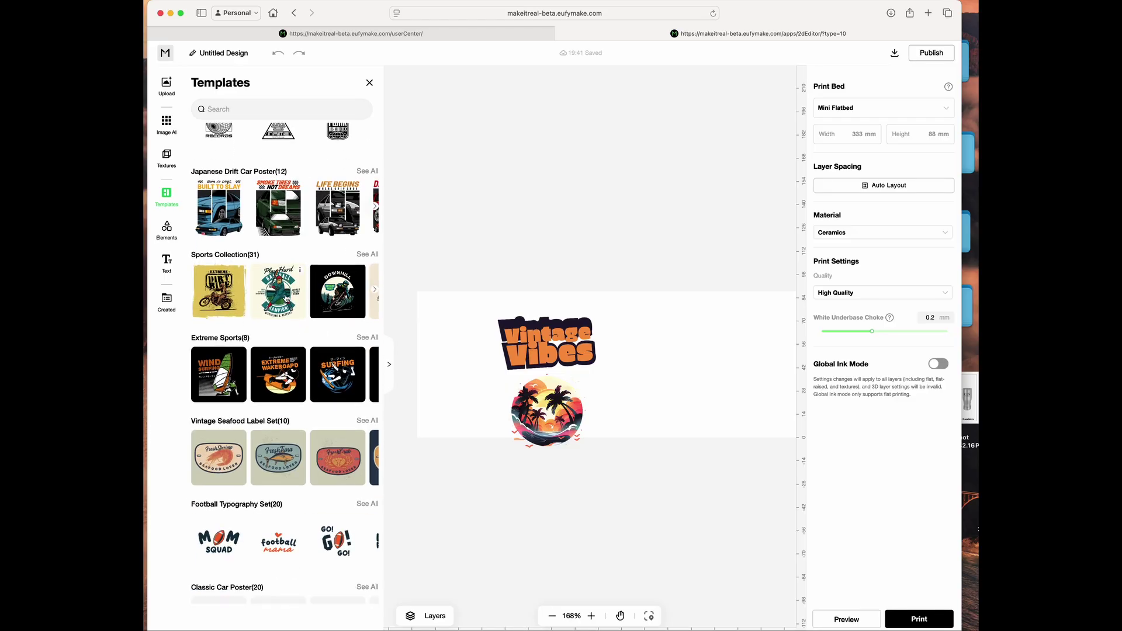
scroll(286, 297, "down", 1)
scroll(287, 298, "down", 1)
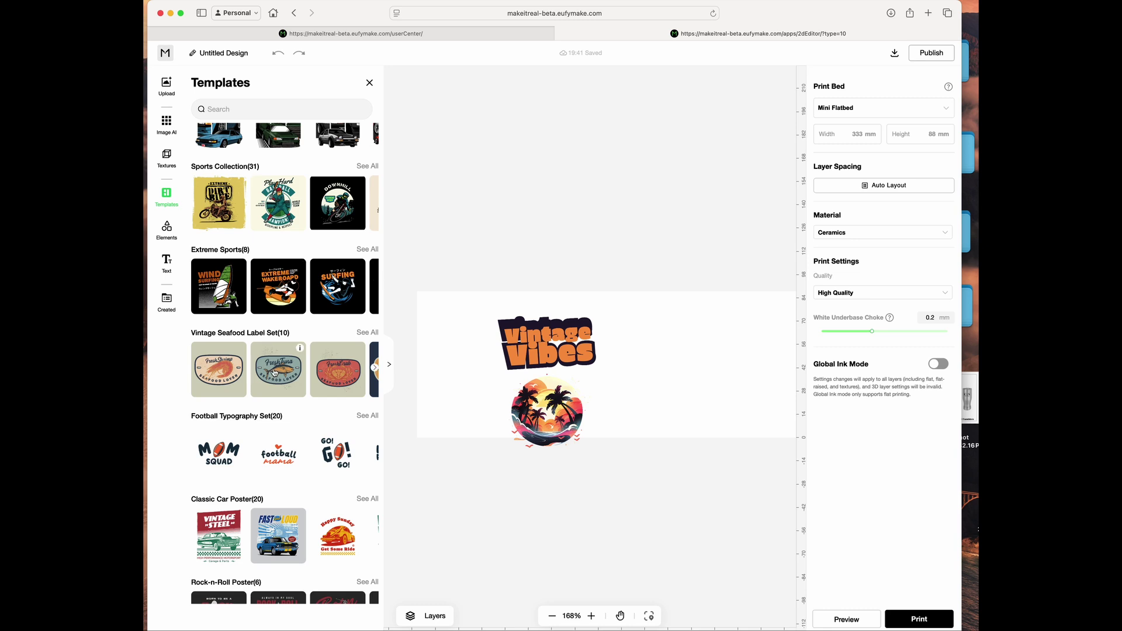
scroll(248, 362, "down", 8)
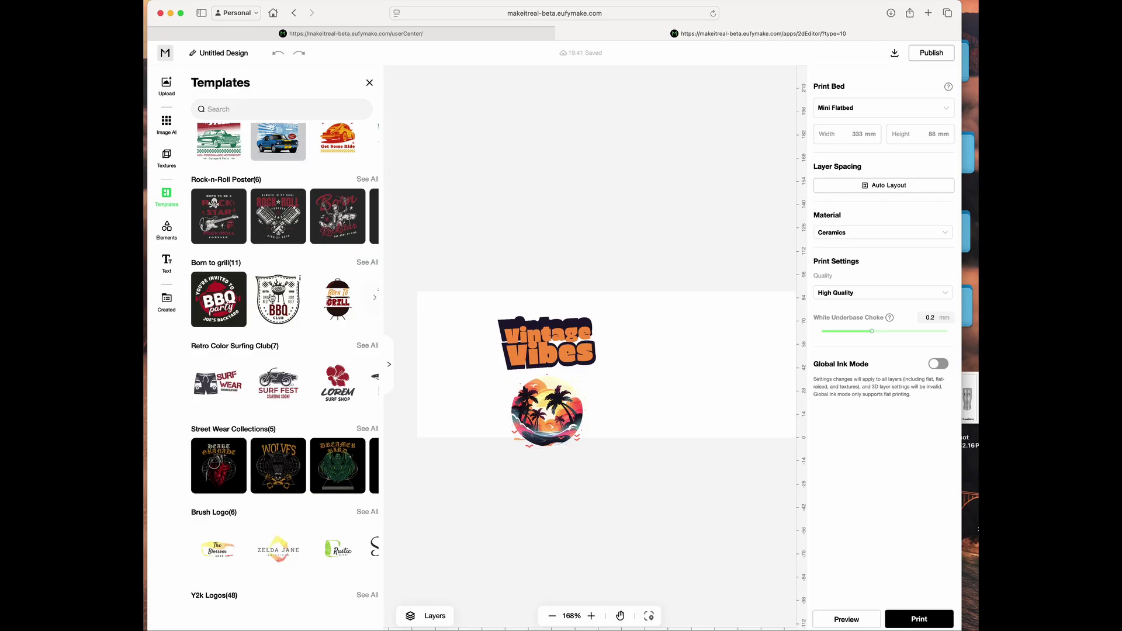
left_click(272, 298)
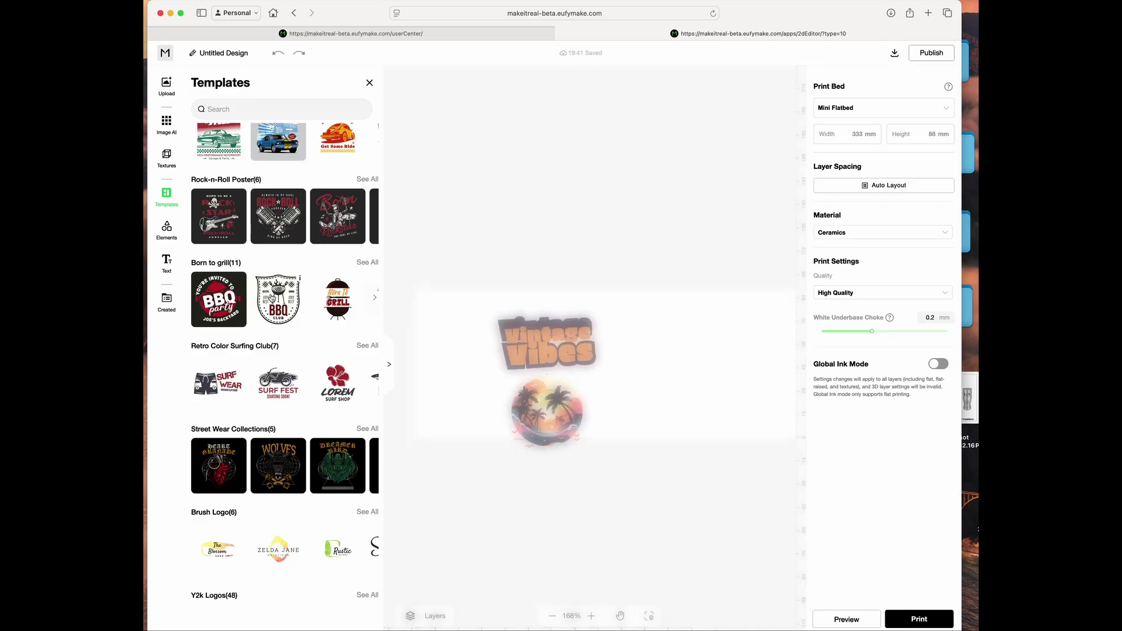
left_click(368, 84)
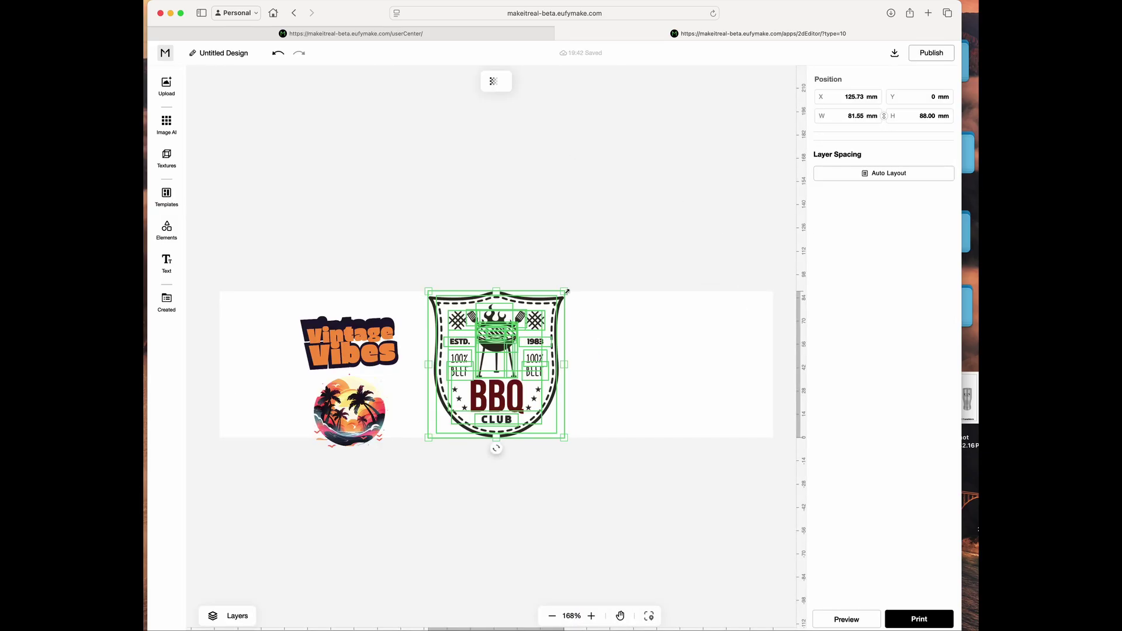
Step: Shrink the BBQ Club badge to about 66 × 72 mm and raise it to a Y position of about 18 mm
left_click_drag(563, 292, 539, 319)
mouse_move(510, 385)
left_mouse_down()
mouse_move(516, 357)
mouse_move(515, 372)
left_mouse_up()
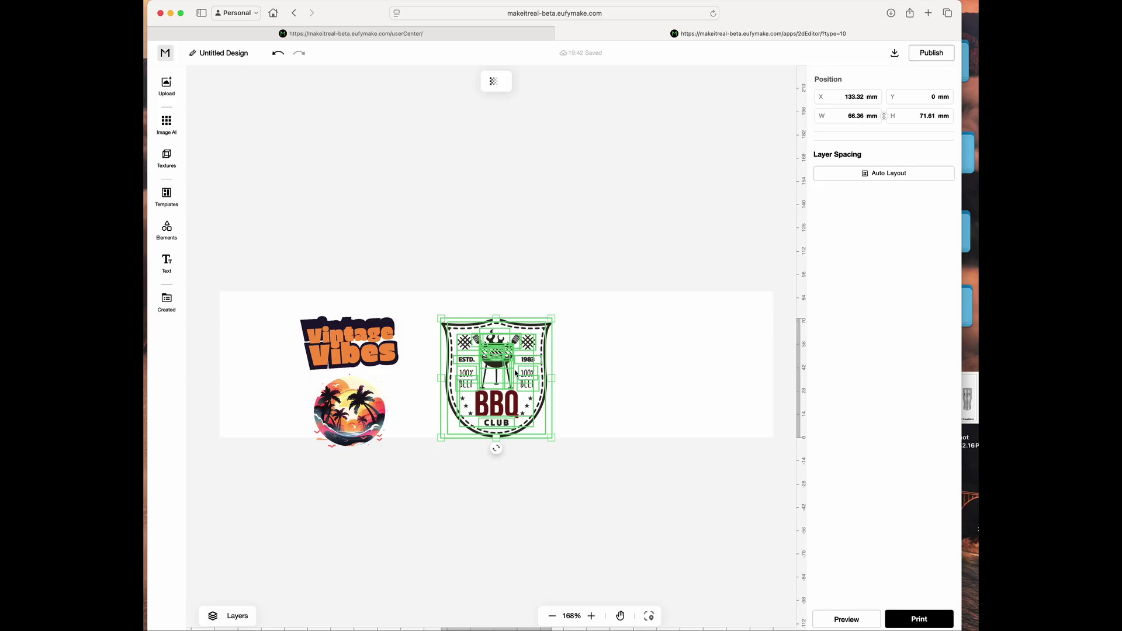
key("Up")
key("Up")
key("Up")
key("Up")
key("Up")
key("Up")
key("Up")
key("Up")
key("Up")
key("Up")
key("Up")
key("Up")
key("Up")
key("Up")
key("Up")
key("Up")
key("Up")
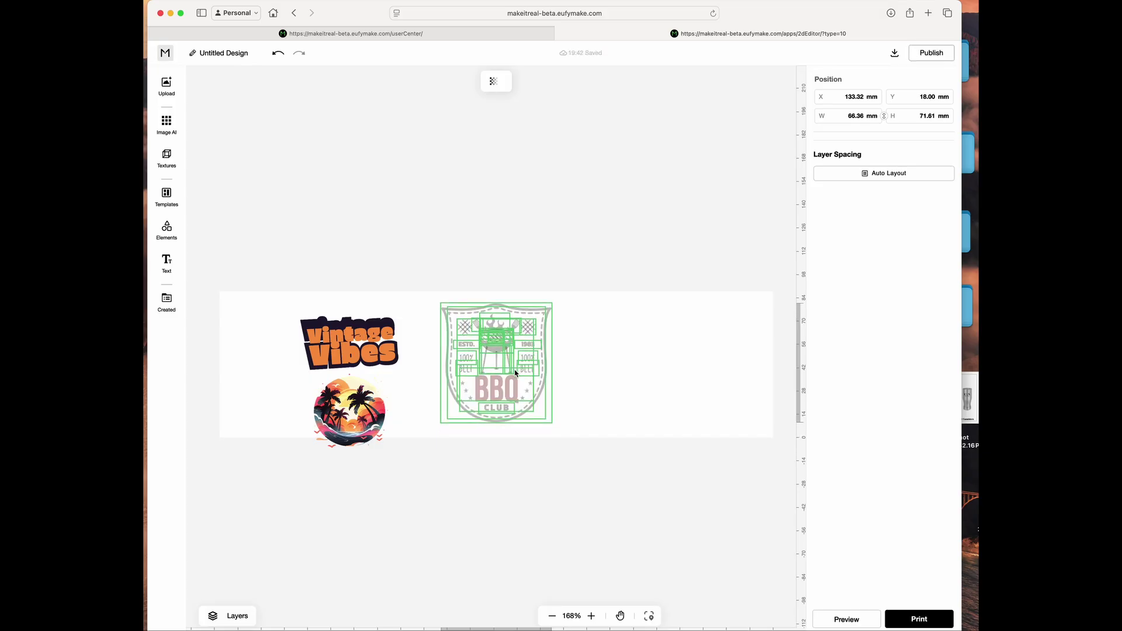
left_click(613, 338)
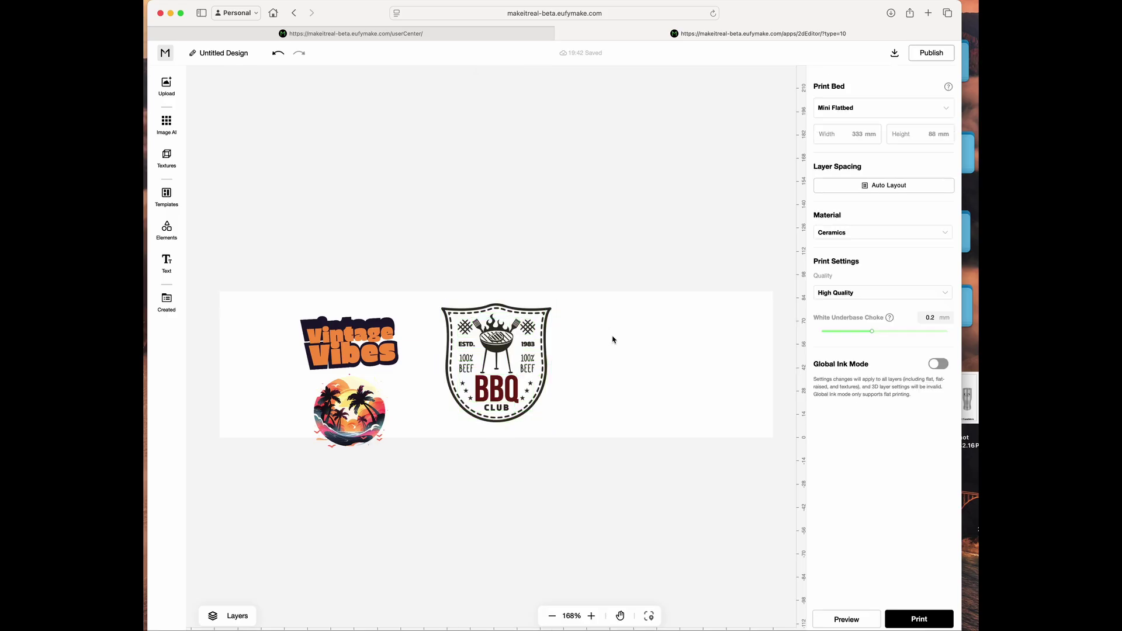
Step: Replace the badge's BBQ text with SMOKE
left_click(501, 396)
double_click(497, 392)
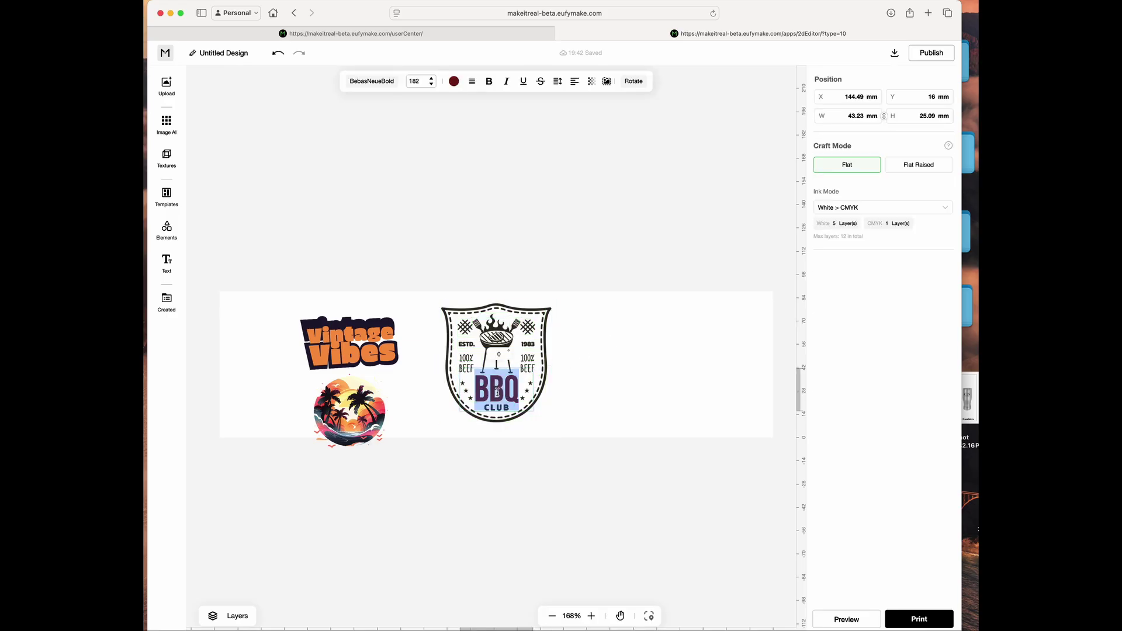
type("SMOKE")
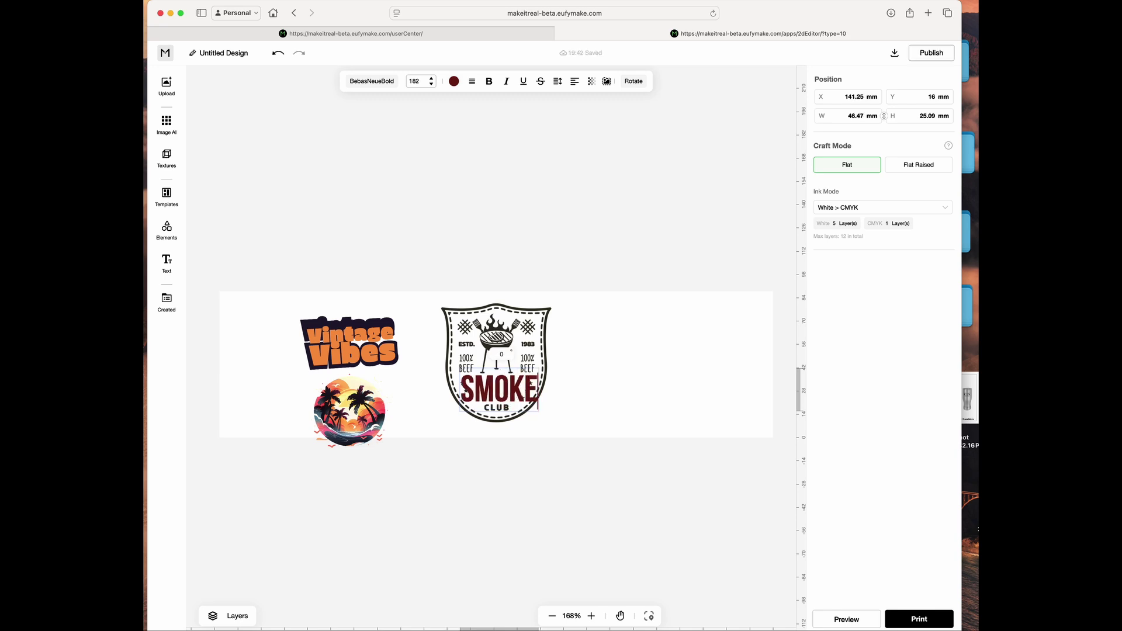
left_click(594, 388)
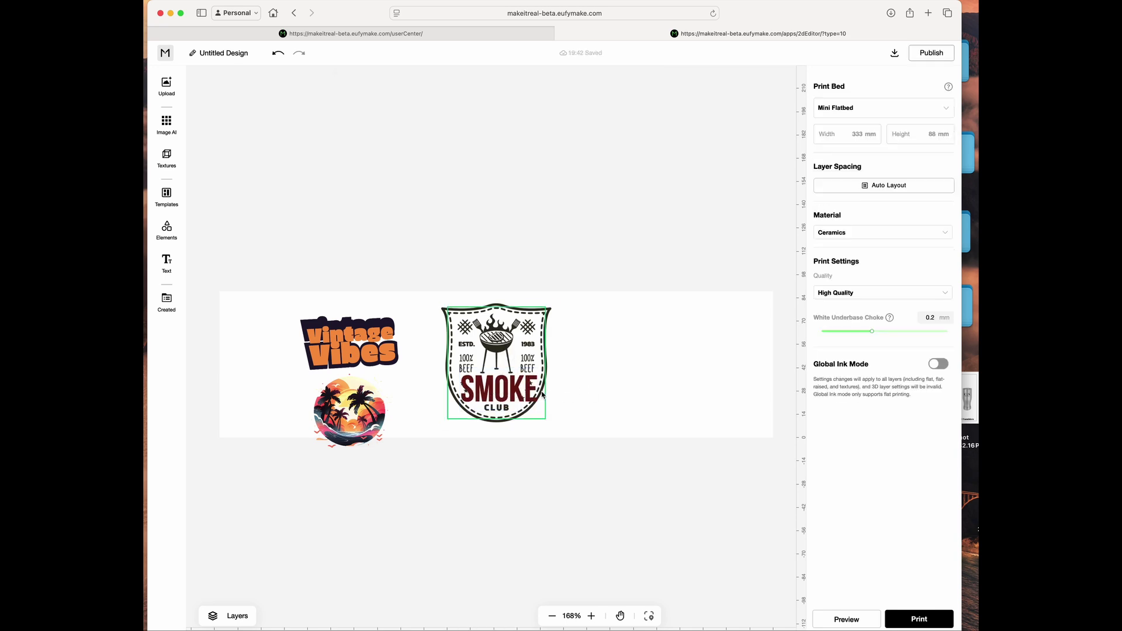
Step: Shrink the SMOKE text to about 33 mm wide and centre it horizontally in the badge
left_click(521, 395)
left_click_drag(535, 374, 495, 378)
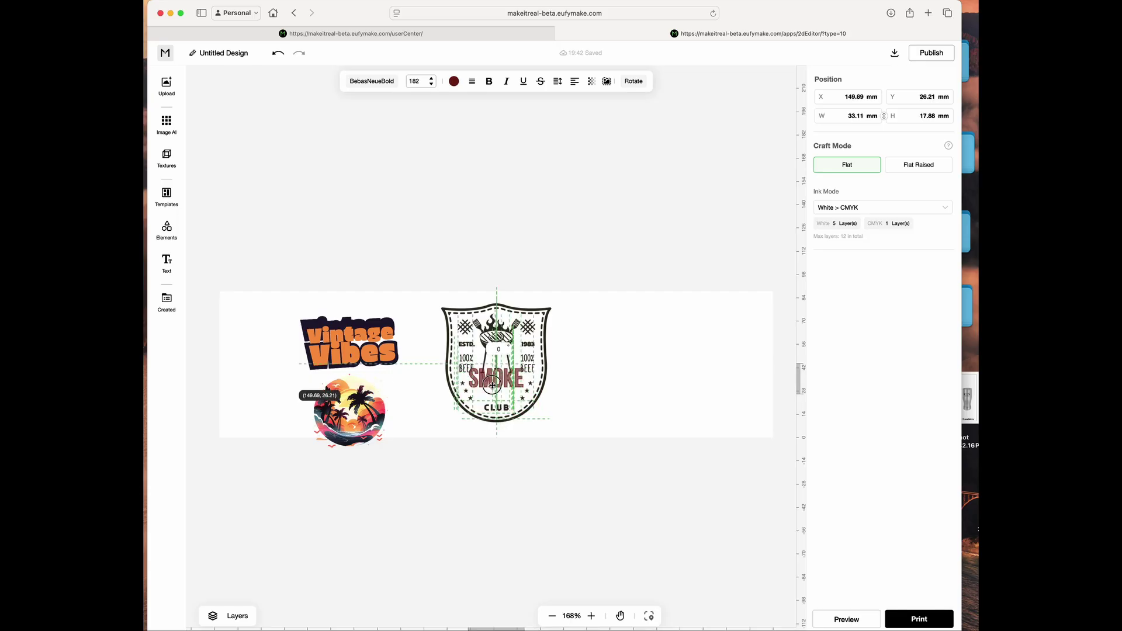
left_click(590, 381)
left_click(506, 384)
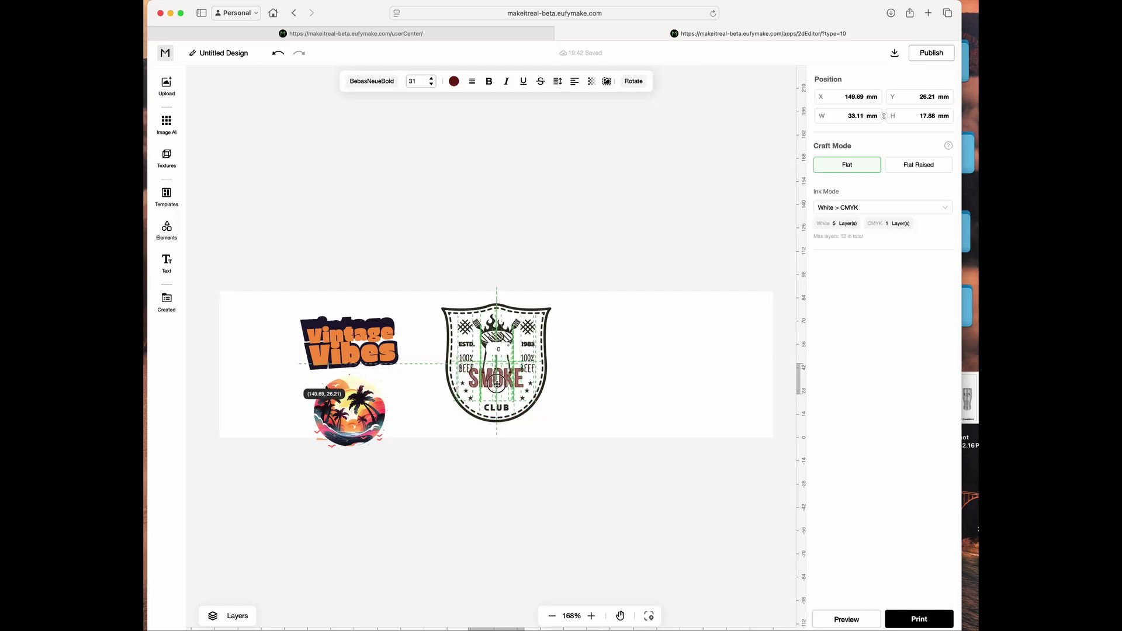
left_click(529, 383)
left_click(523, 381)
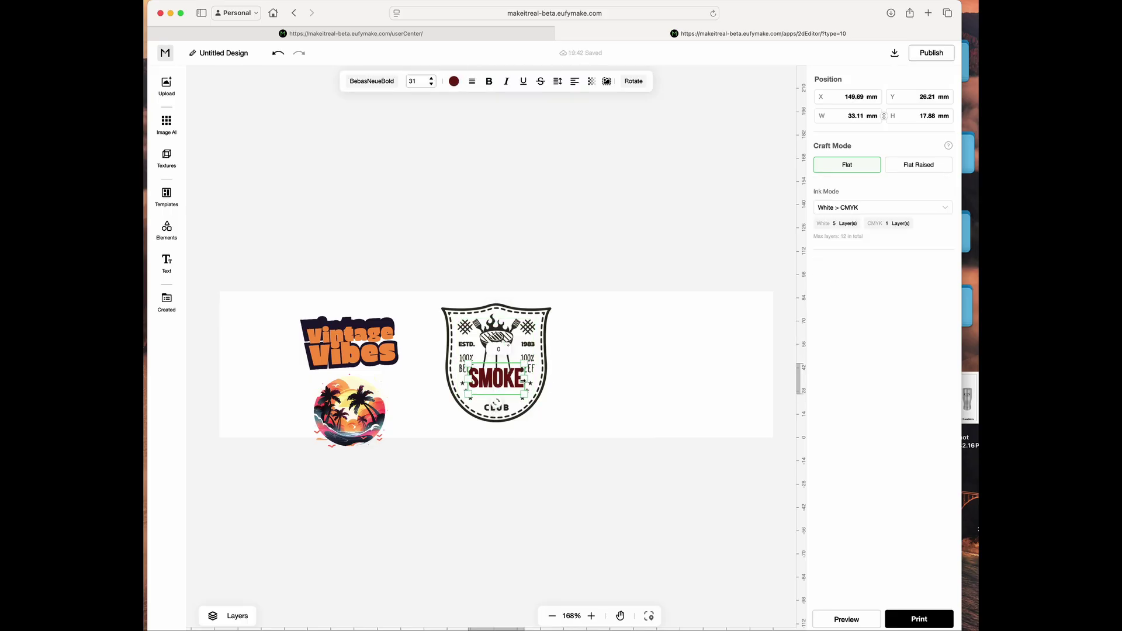
Step: Nudge the SMOKE text straight down so it sits just above the word CLUB, below the grill
key("Down")
key("Down")
key("Down")
key("Down")
key("Down")
key("Down")
key("Down")
key("Down")
key("Down")
key("Down")
key("Down")
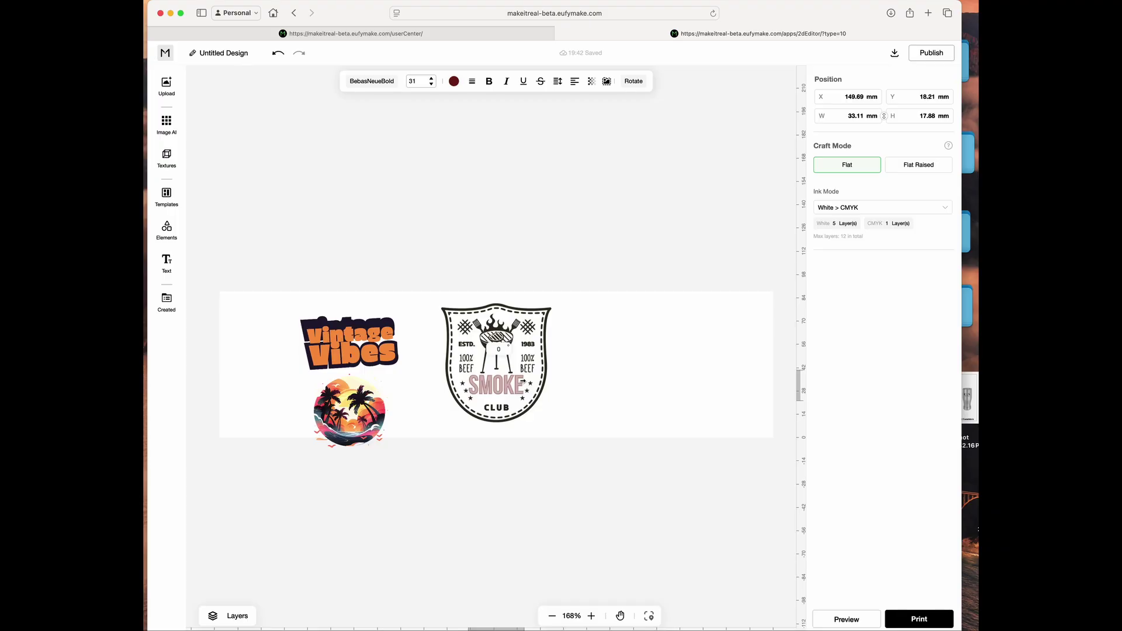
left_click(639, 354)
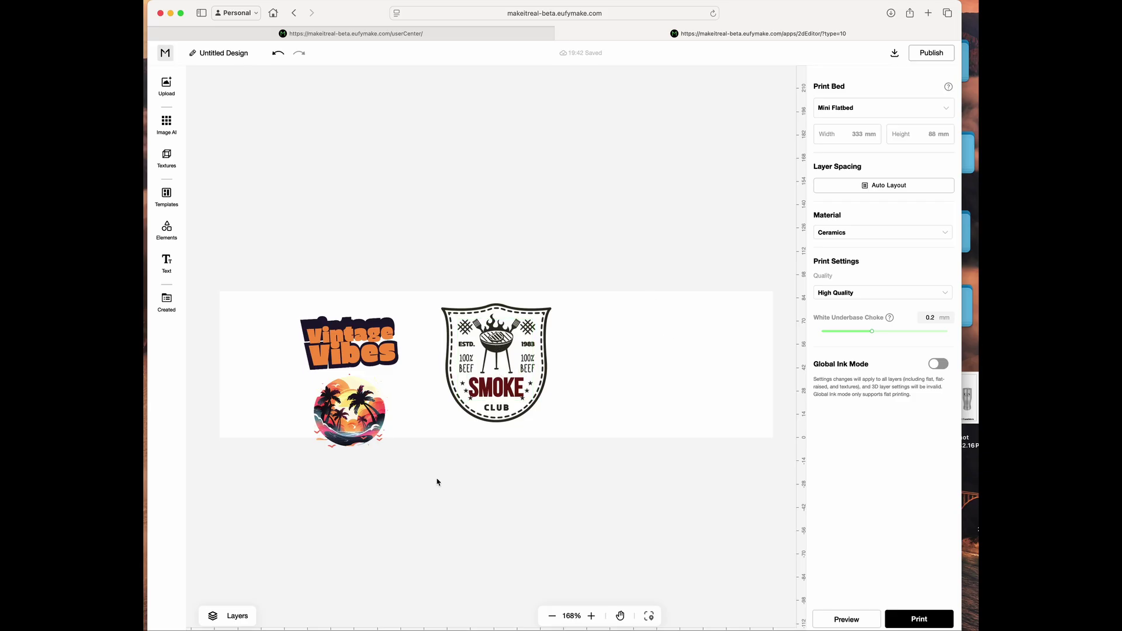
Step: Set the craft mode of the badge's vector layer with the corner ornaments and side stars to Flat Raised
left_click(495, 338)
left_click(628, 366)
left_click(499, 342)
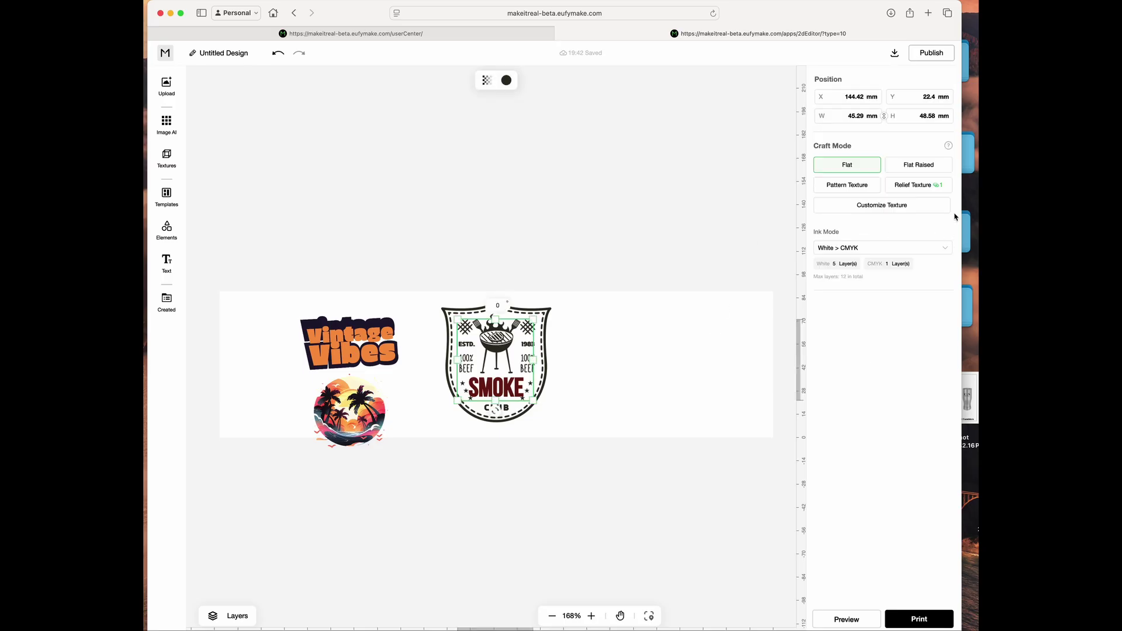
left_click(939, 165)
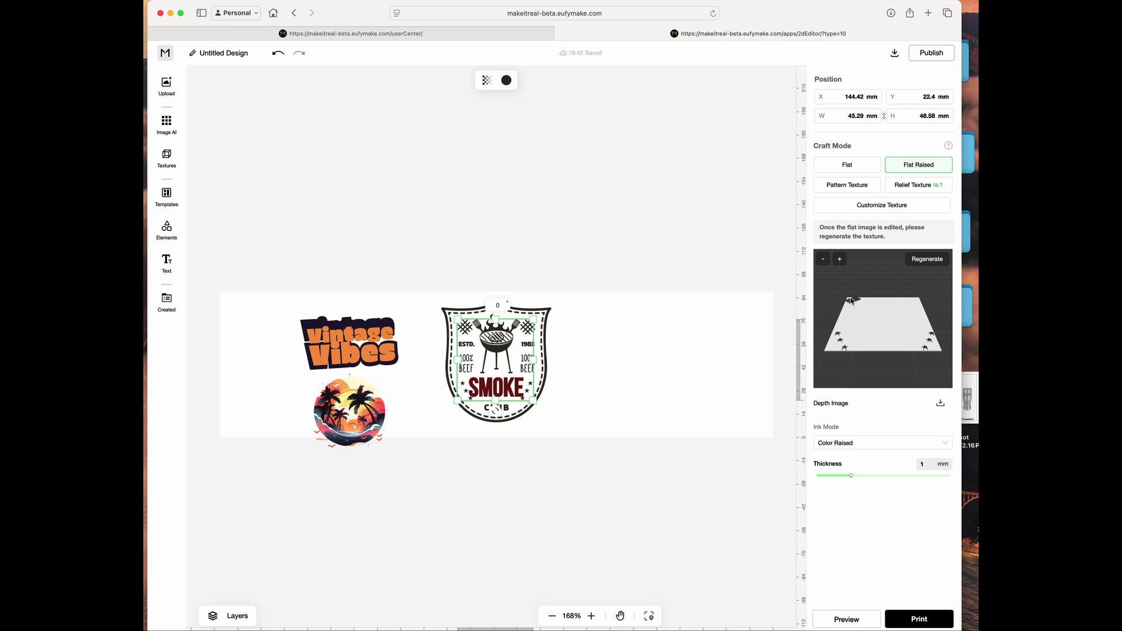
left_click(734, 323)
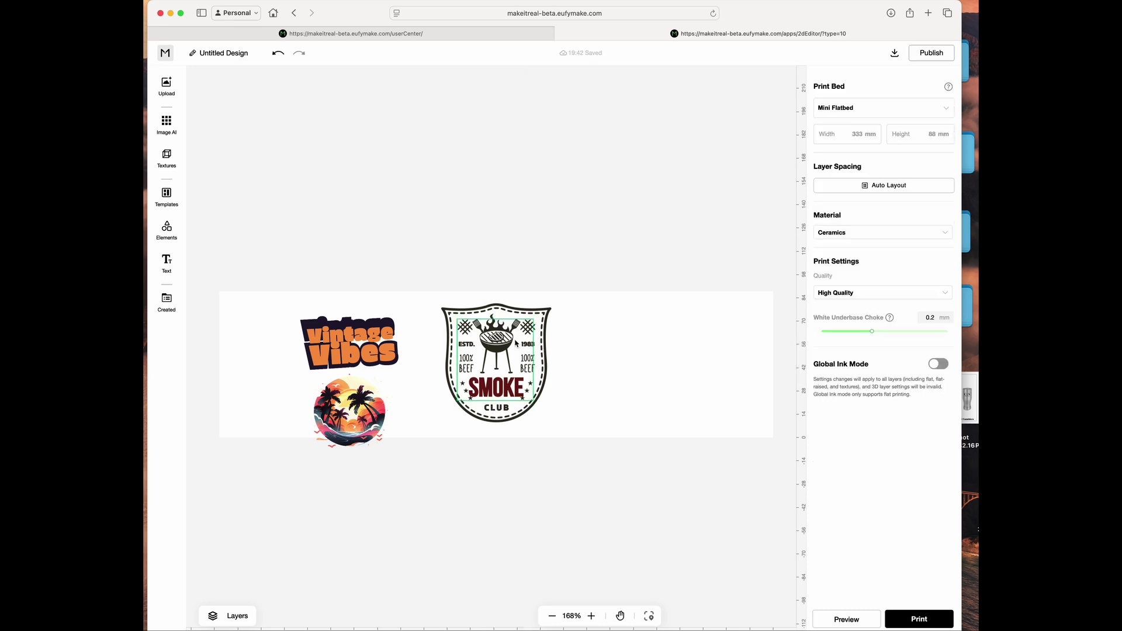
Step: Set the badge's SMOKE text to Flat Raised with a thickness of 2.3 mm
left_click(509, 342)
left_click(559, 418)
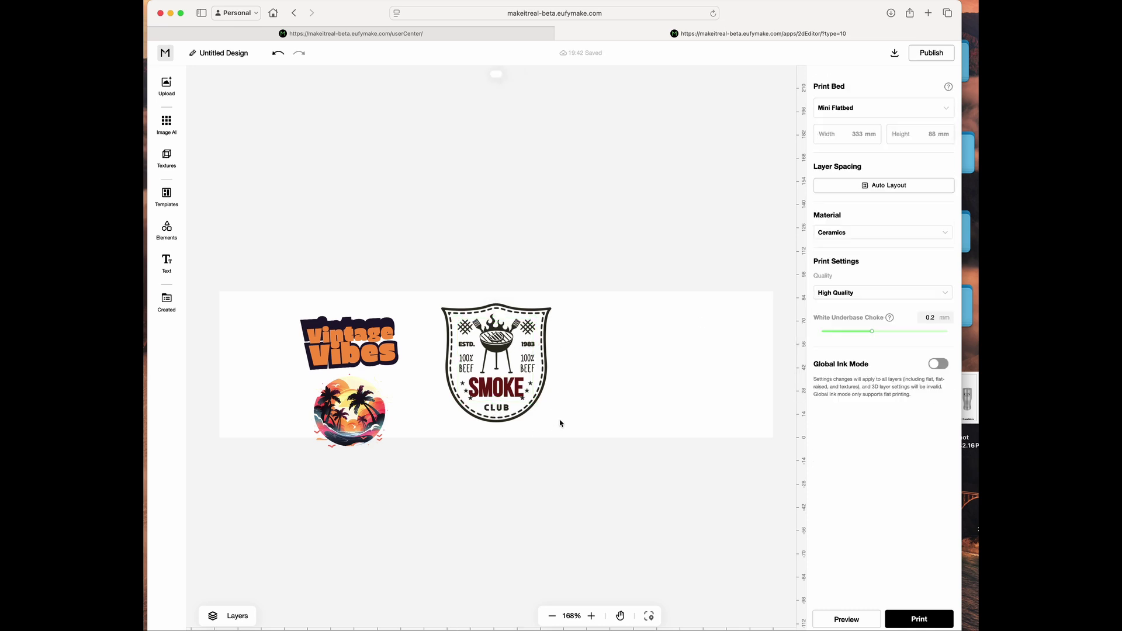
left_click(502, 409)
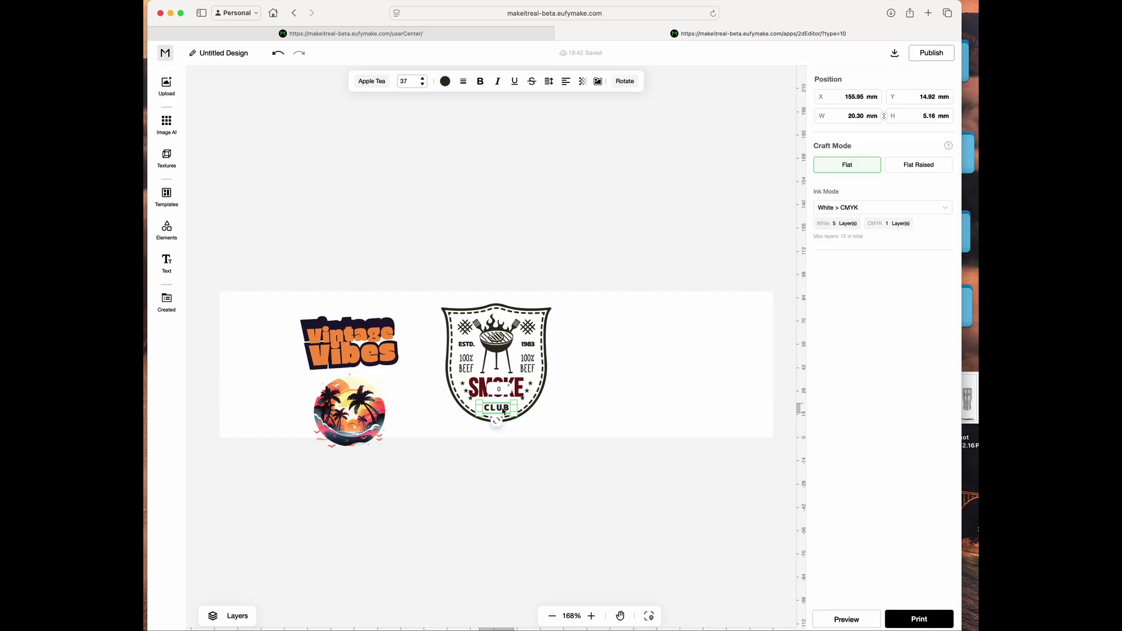
left_click(605, 409)
left_click(519, 394)
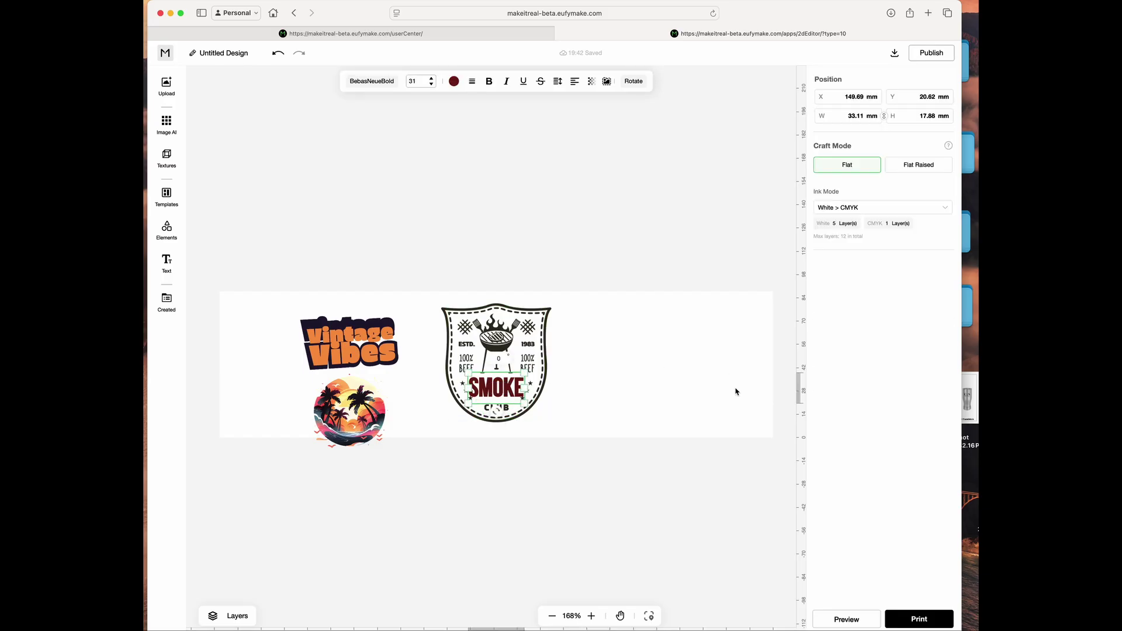
left_click(920, 166)
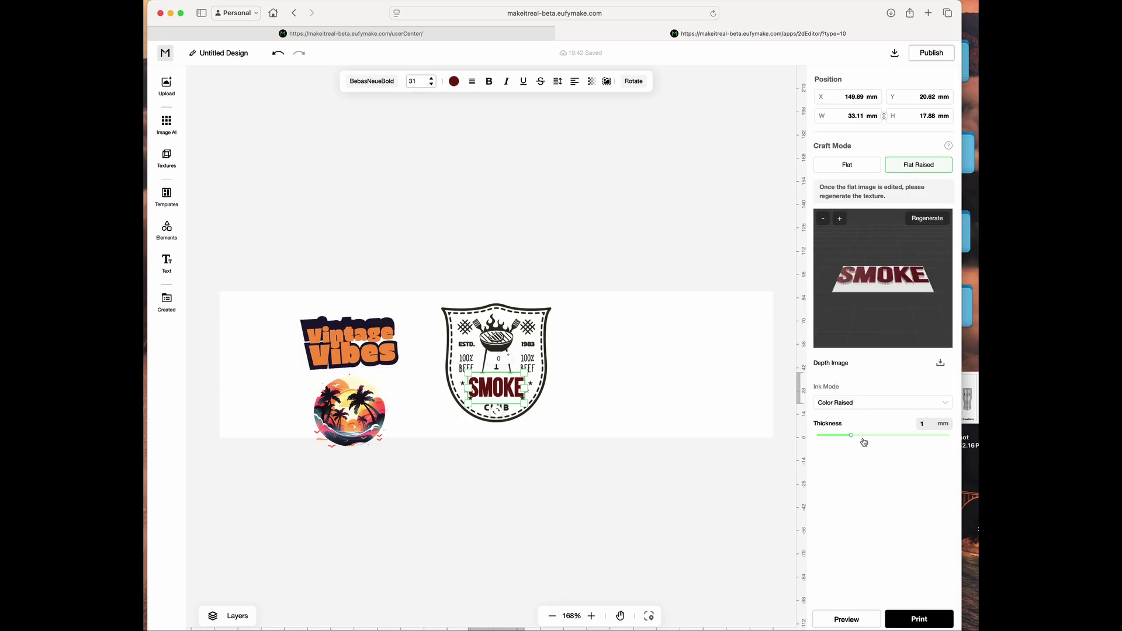
left_click_drag(851, 435, 915, 440)
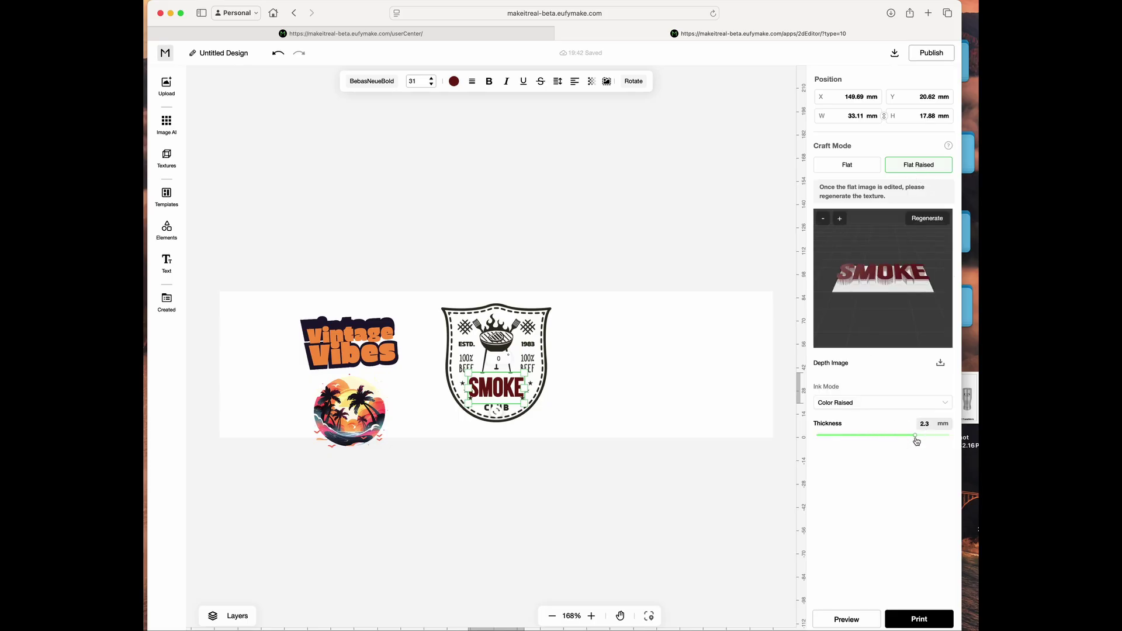
left_click(633, 349)
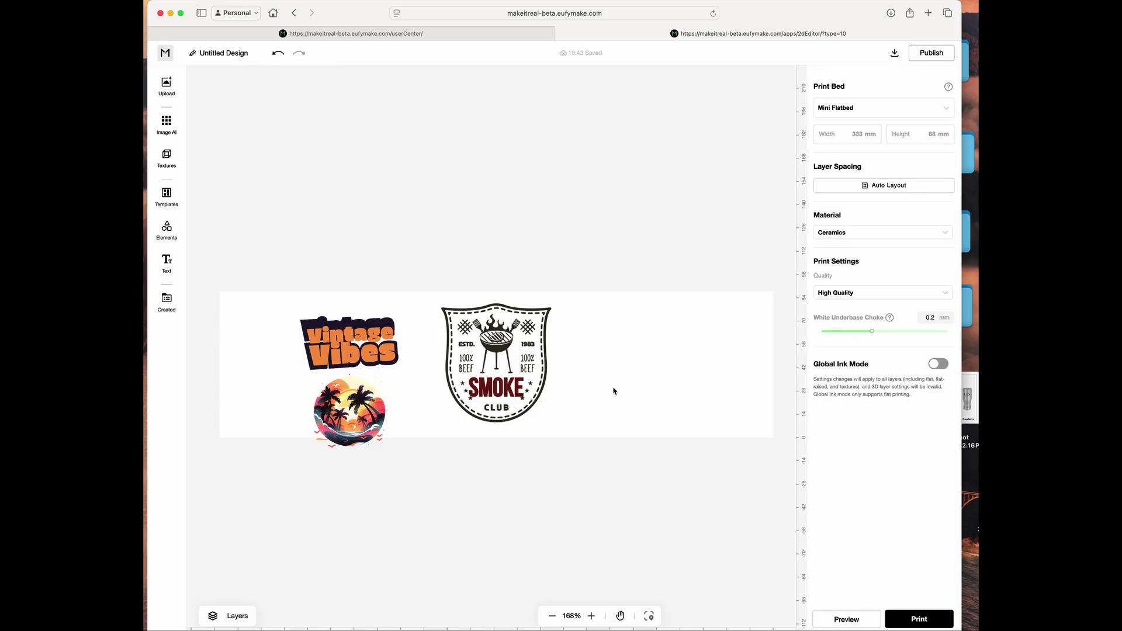
Step: Preview the layout in 3D, examine the raised SMOKE text on the badge up close, and return to the editor
left_click(850, 619)
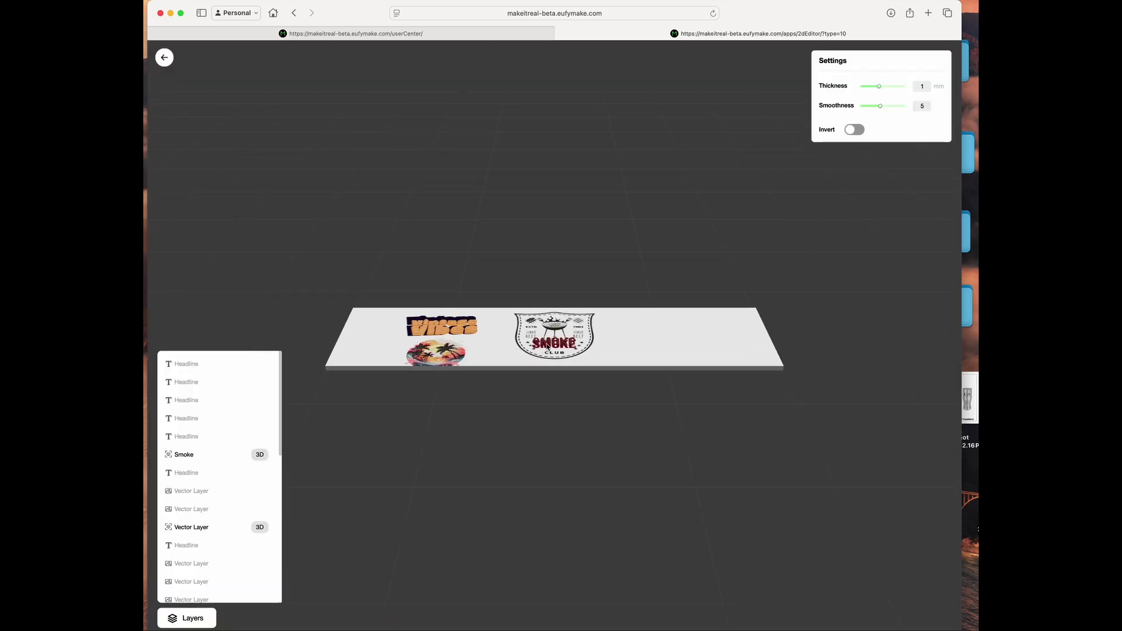
left_click_drag(540, 357, 497, 386)
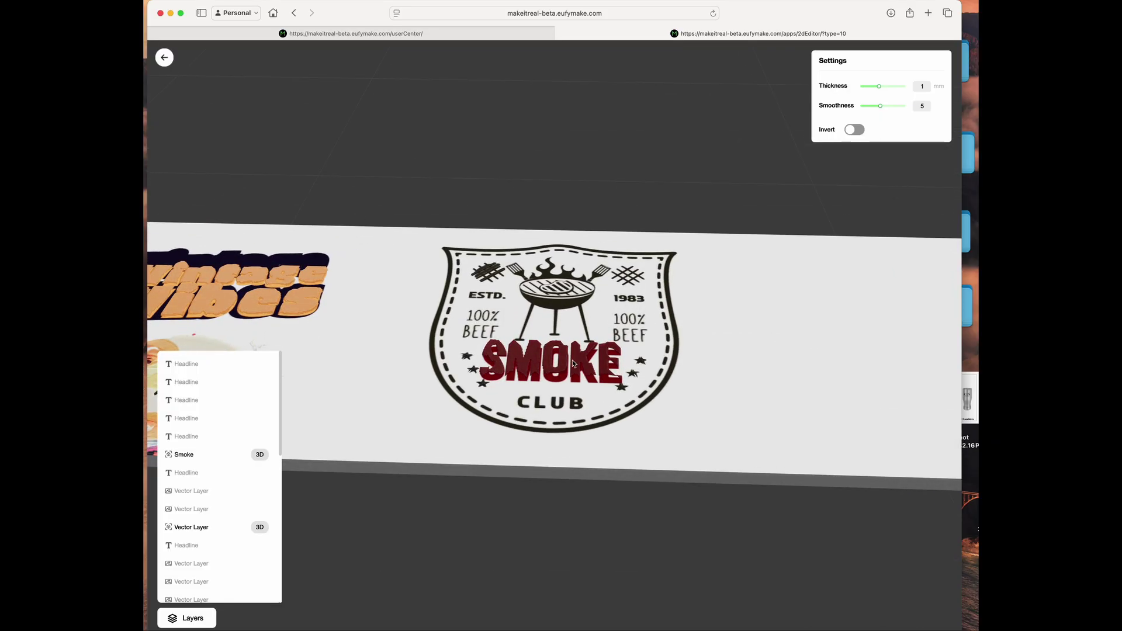
left_click(164, 57)
Step: Select the grill's vector layer from the layer list and set it to Flat Raised with a thickness of 3 mm
left_click(496, 336)
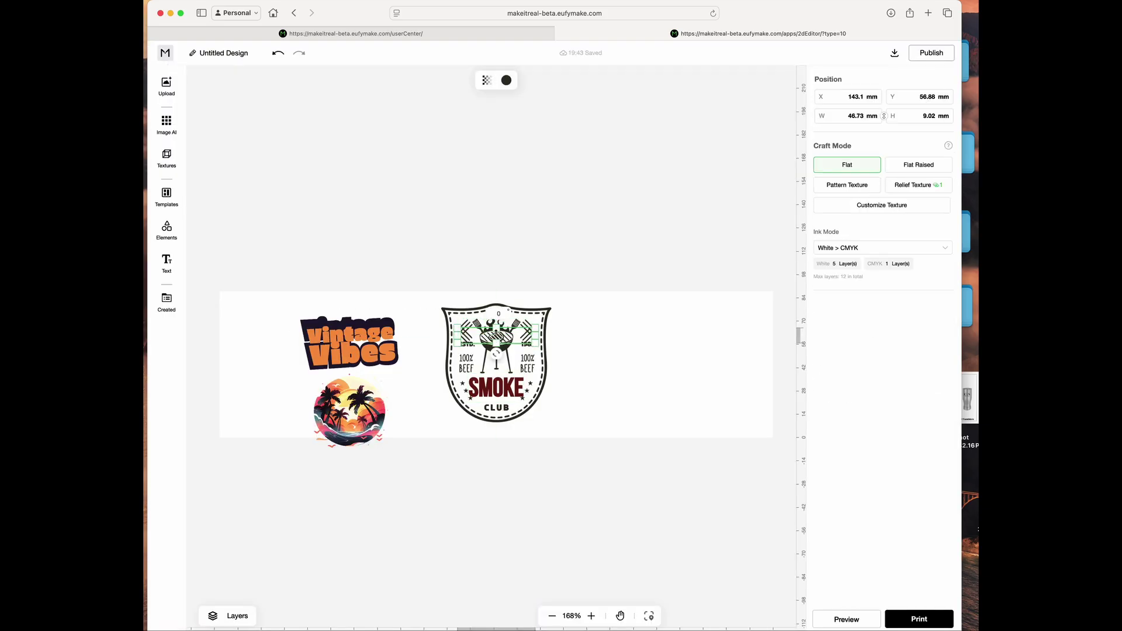
left_click(501, 383)
left_click(492, 353)
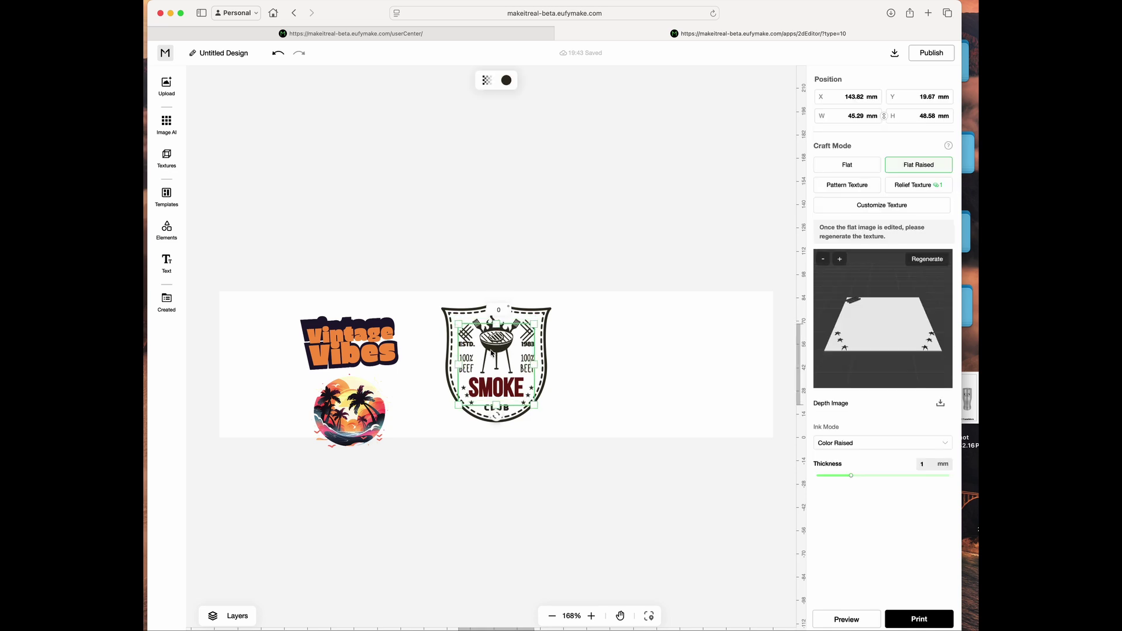
left_click(244, 616)
scroll(270, 564, "down", 5)
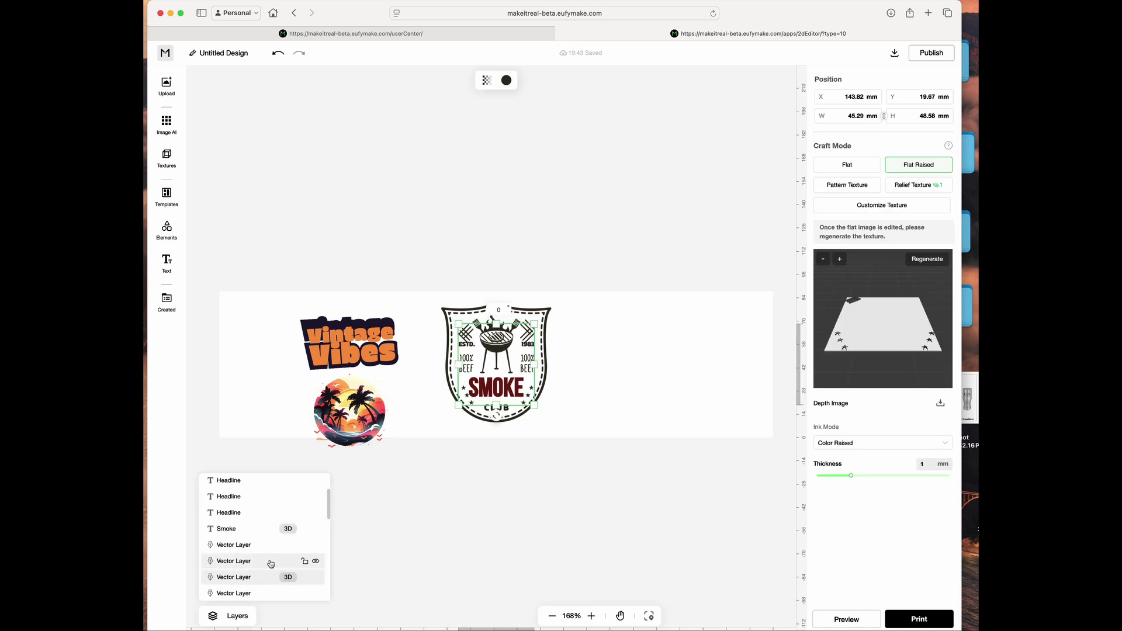
left_click(236, 538)
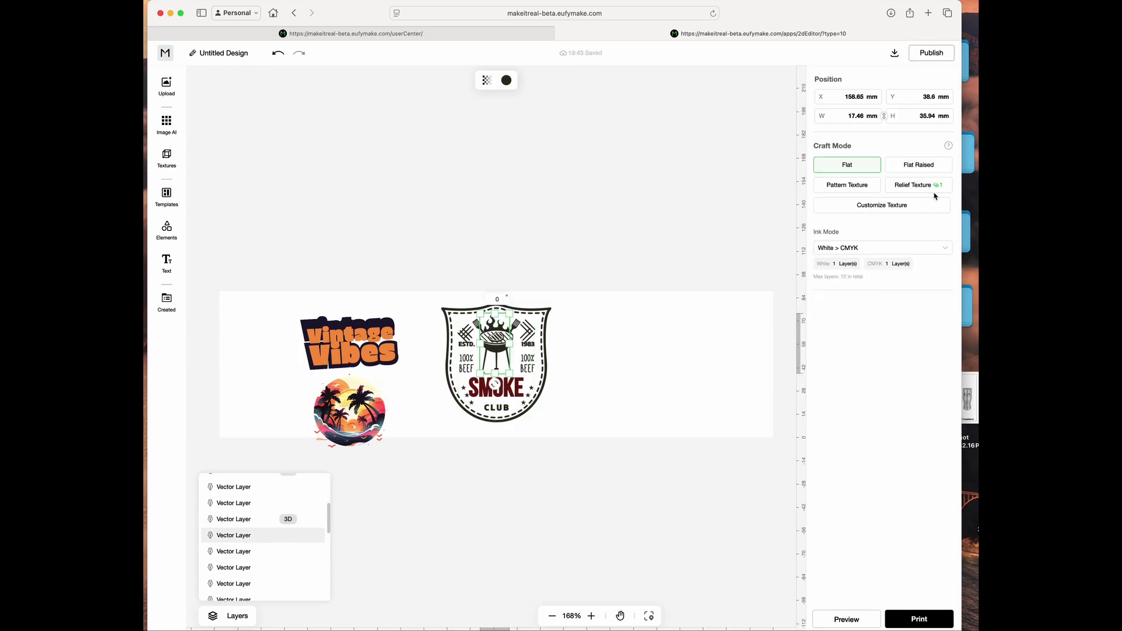
left_click(930, 168)
left_click_drag(851, 475, 949, 475)
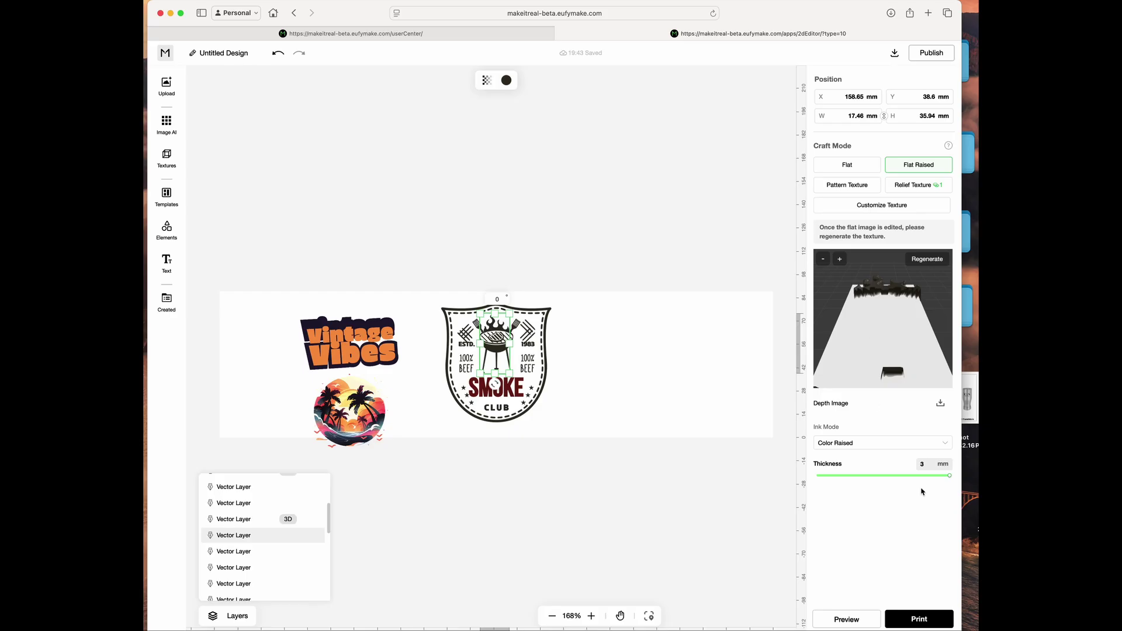
Step: Go through the badge's other vector layers one by one to examine which part of the artwork each belongs to
left_click(252, 552)
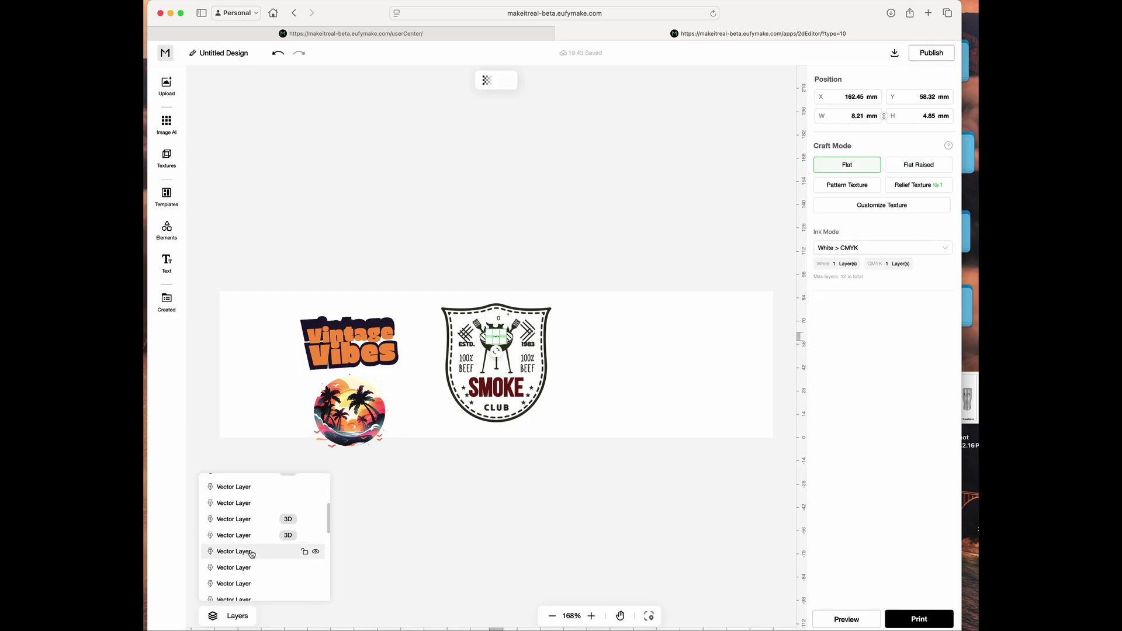
left_click(248, 564)
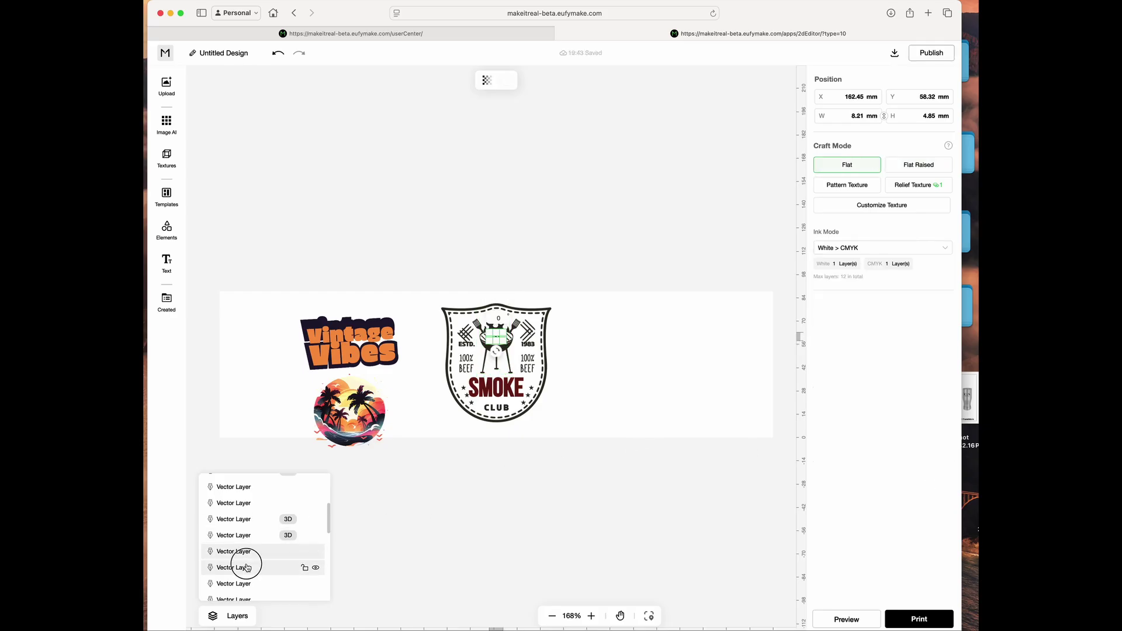
left_click(248, 519)
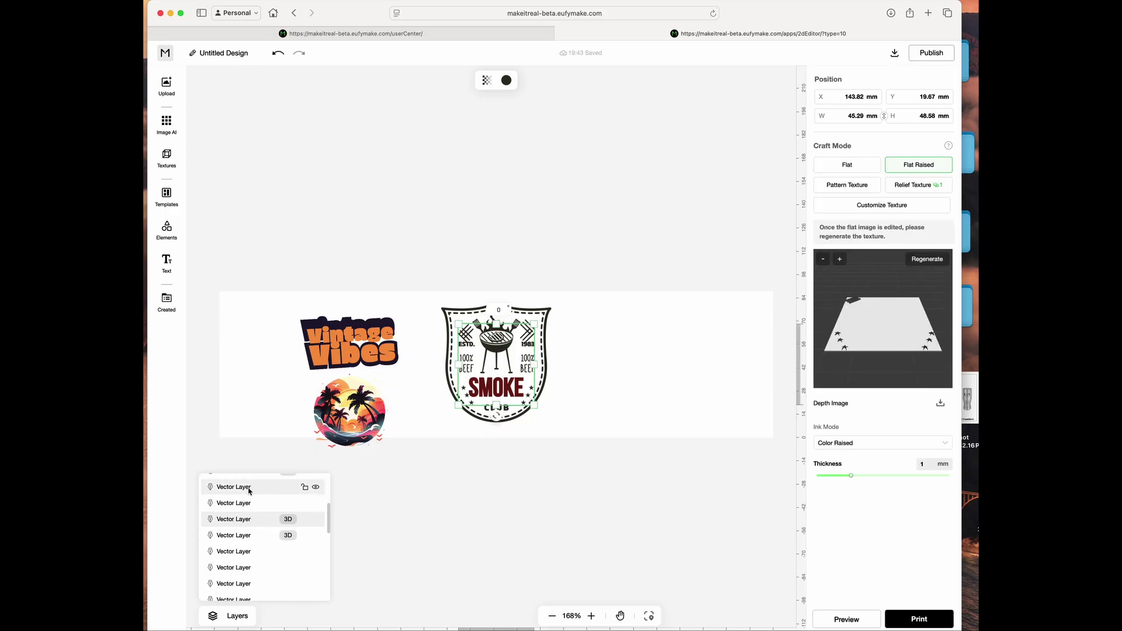
left_click(249, 489)
left_click(236, 553)
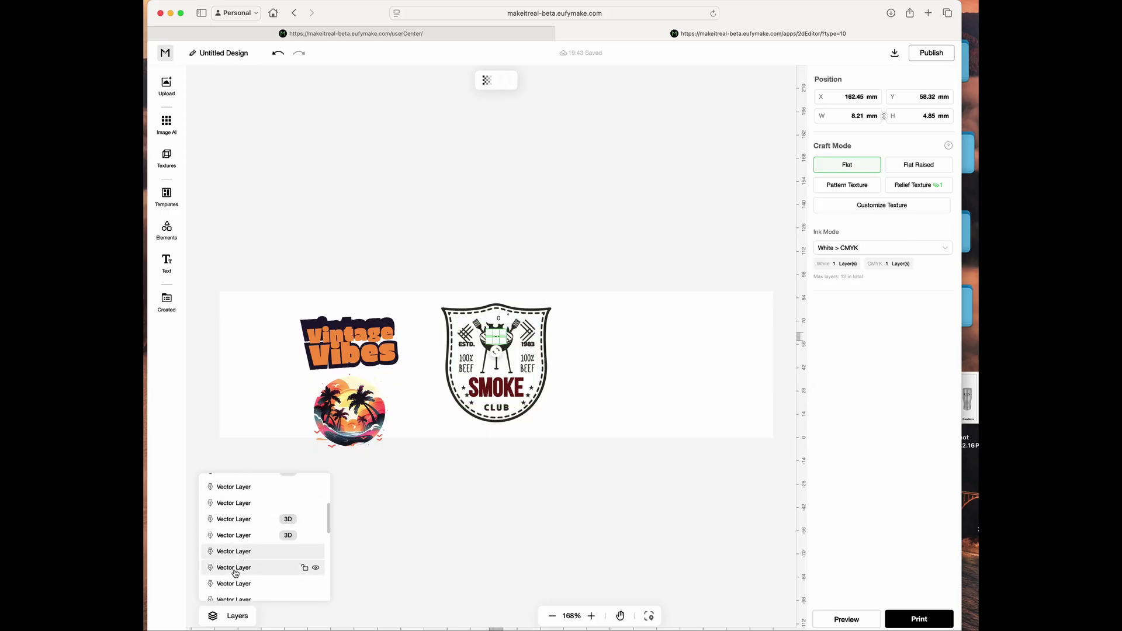
left_click(235, 573)
left_click(236, 583)
scroll(236, 584, "up", 1)
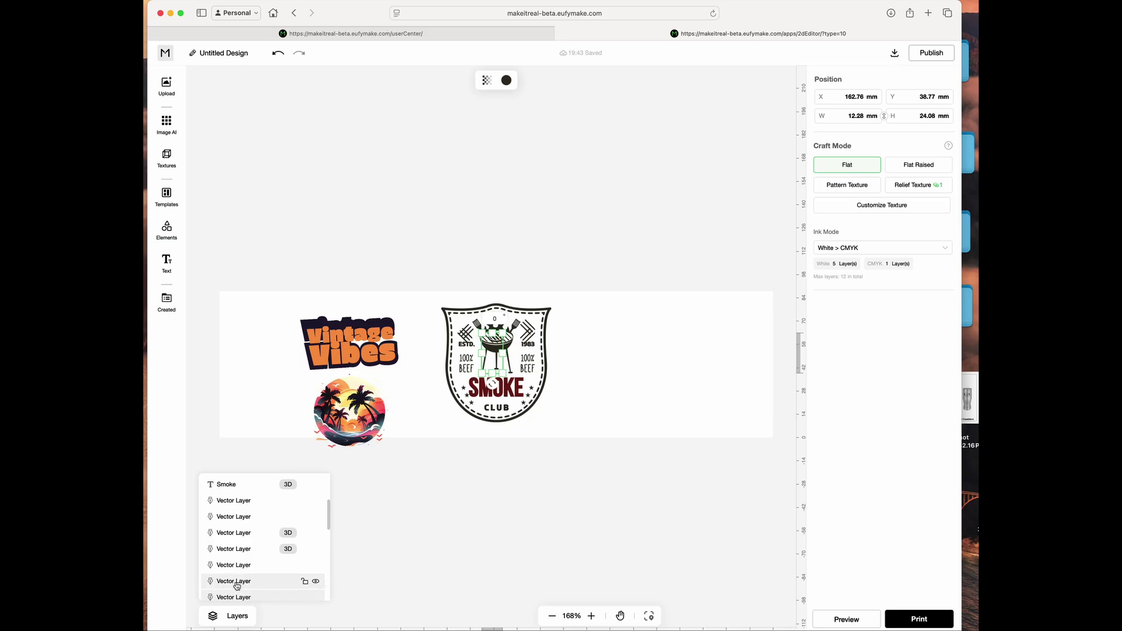
left_click(235, 581)
left_click(587, 406)
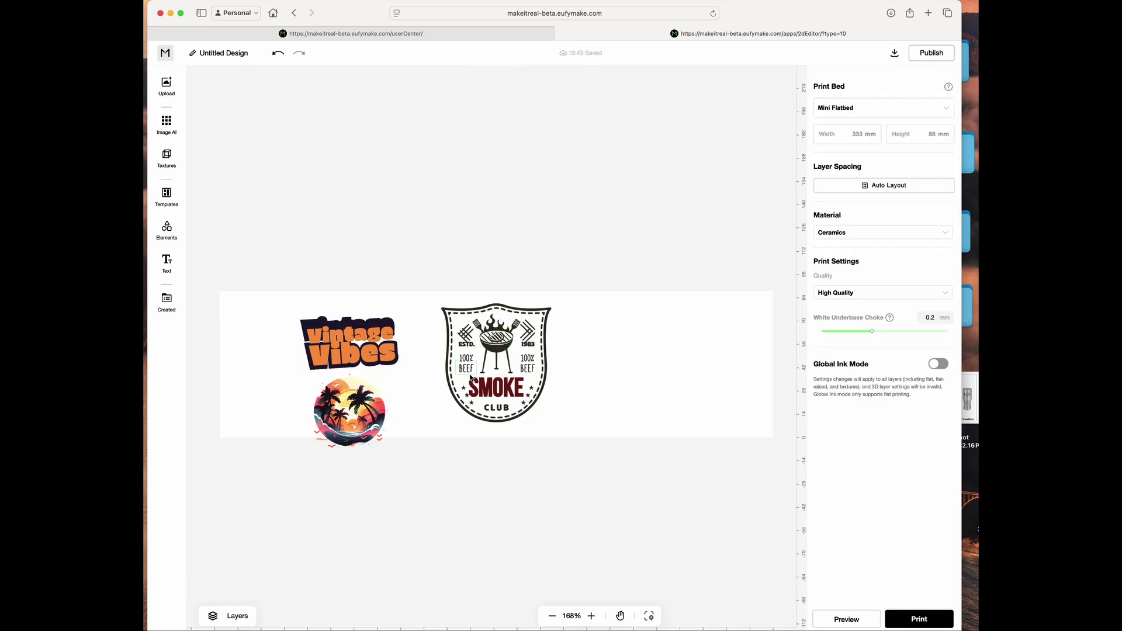
left_click(517, 310)
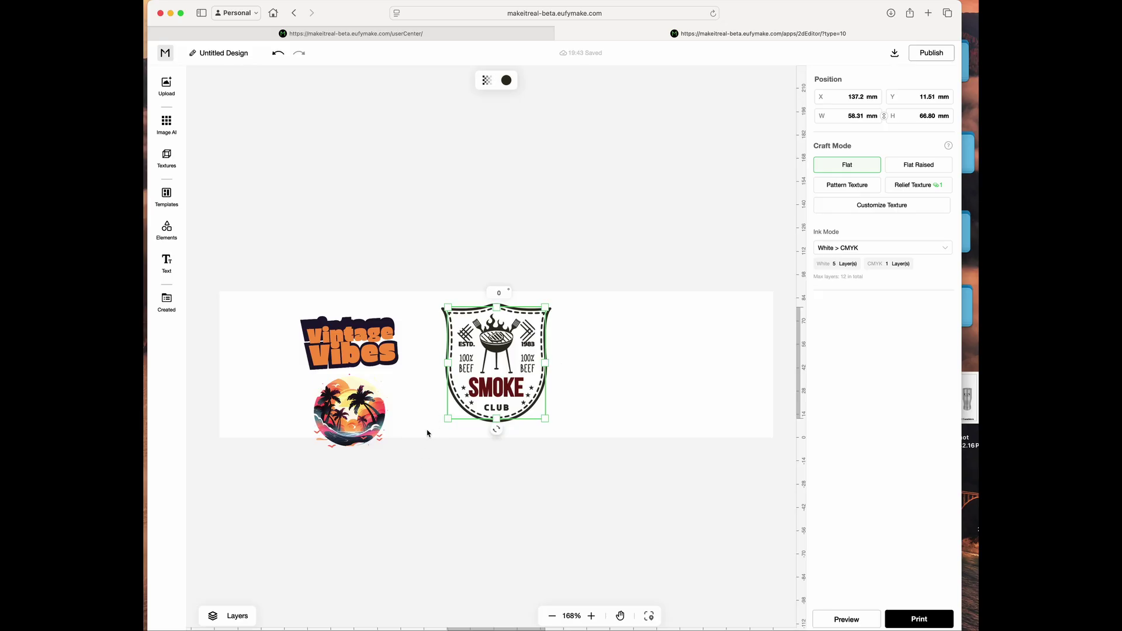
left_click(574, 416)
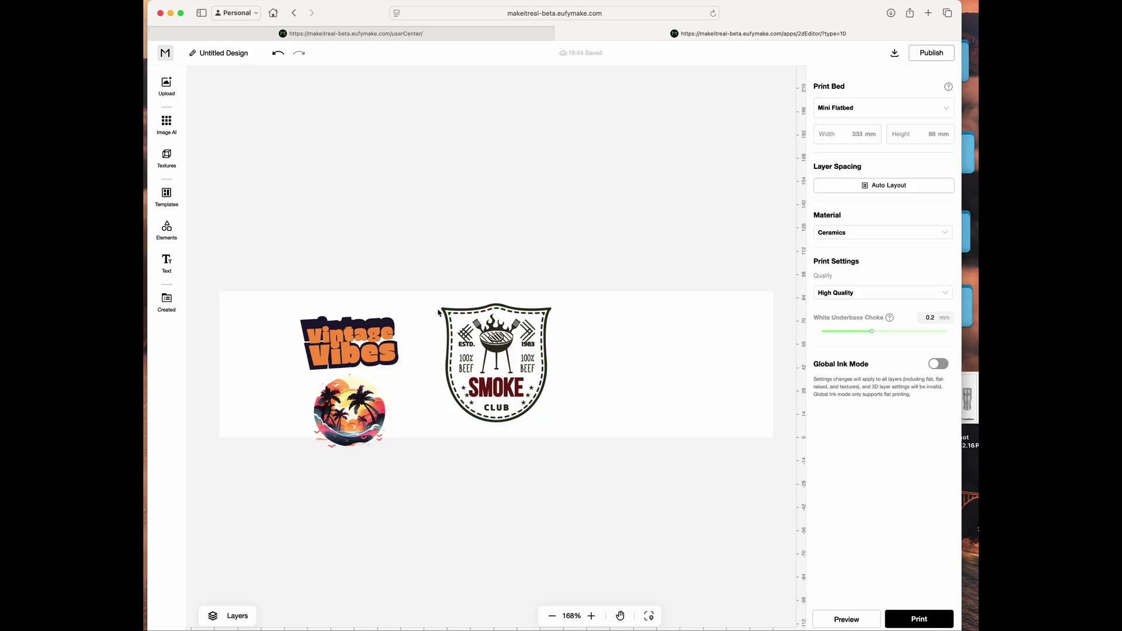
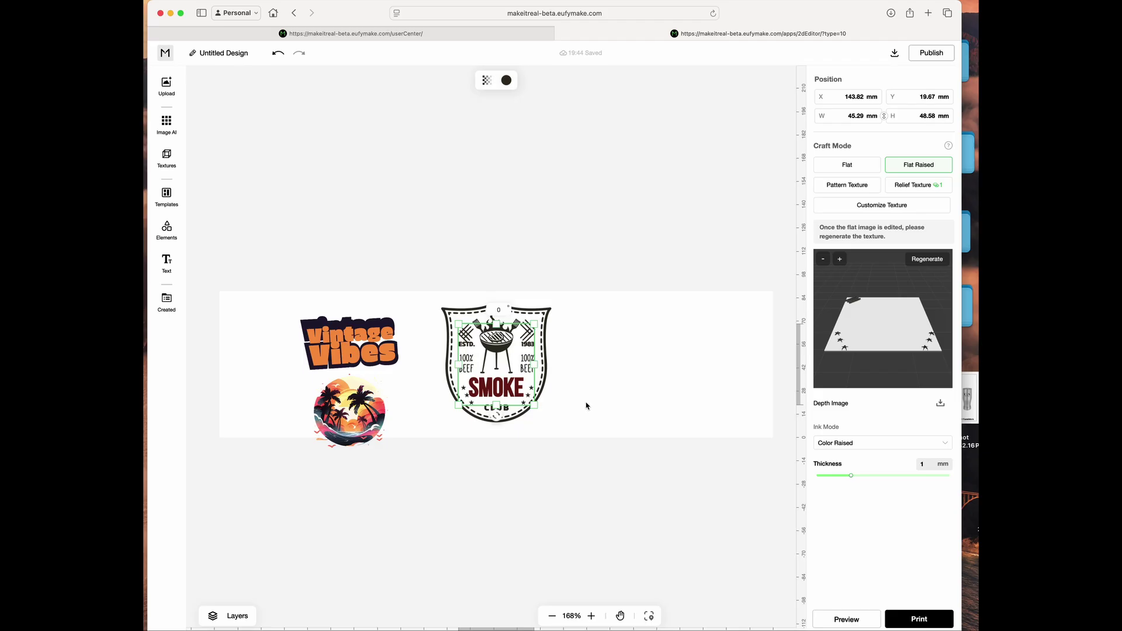
Step: Select the Vintage Vibes text and the palm sunset graphic together and scale them down to fit within the print bed
left_click_drag(248, 293, 365, 418)
left_click(647, 416)
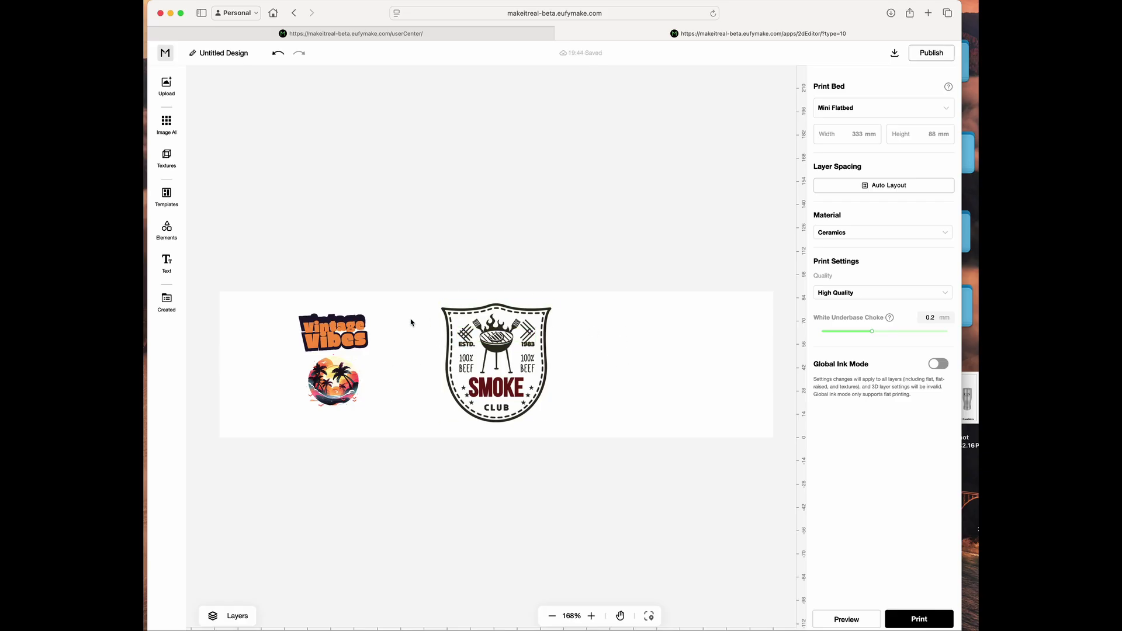
Step: Select the whole badge, then try moving only its outer shield border up to about Y 16 mm and undo that move
left_click_drag(411, 301, 612, 425)
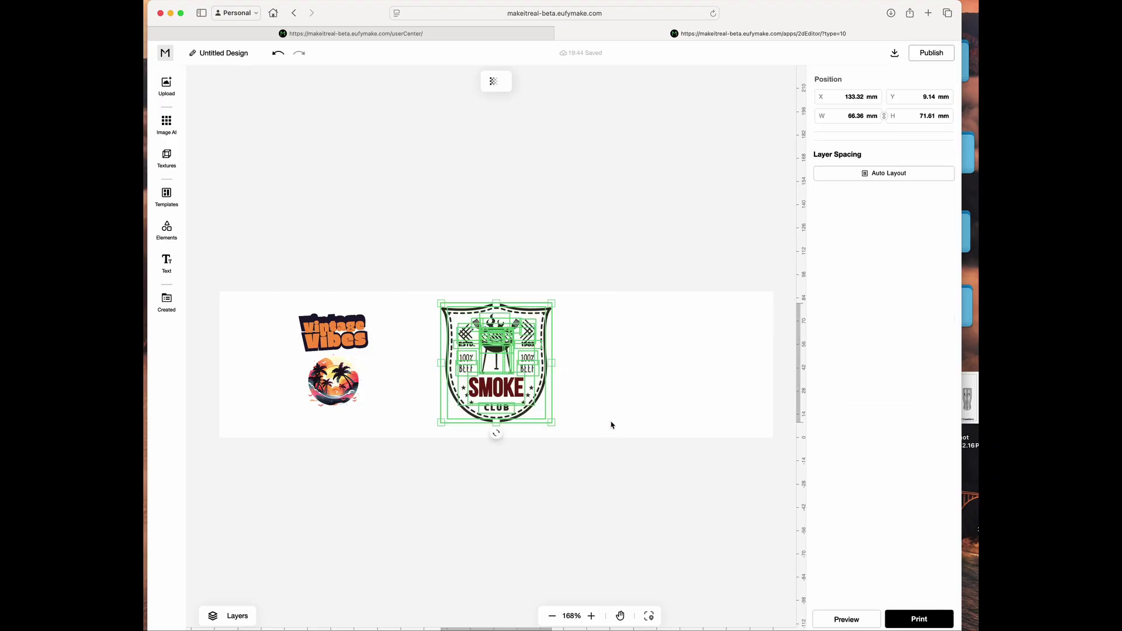
left_click(601, 368)
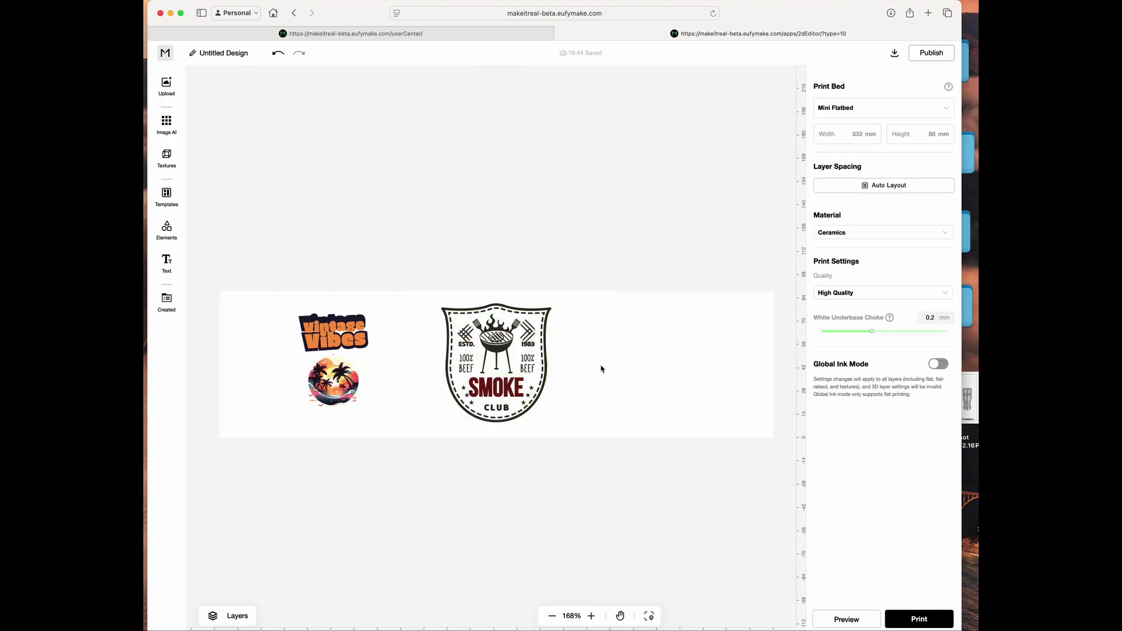
left_click(549, 314)
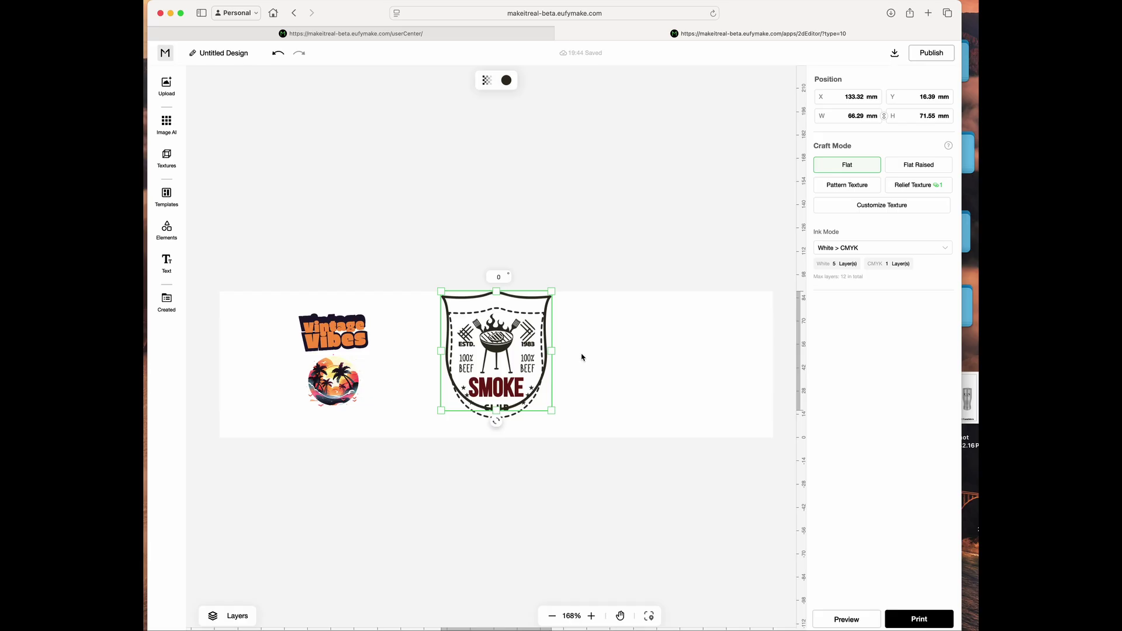
left_click(276, 59)
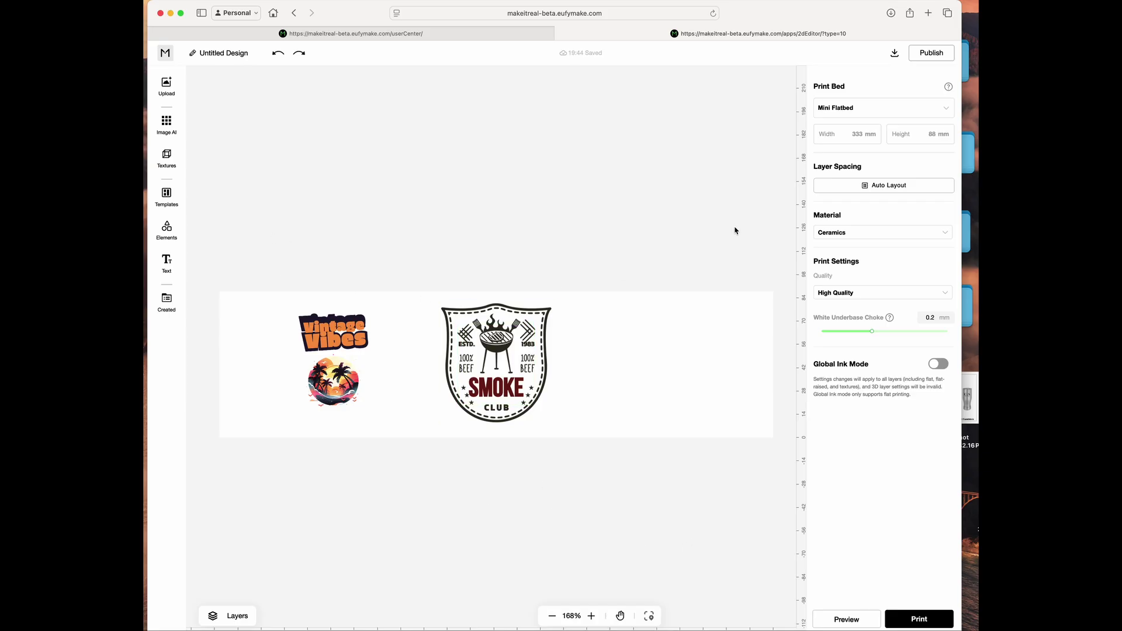
Step: Look over the available print bed types and open the saved Royal AI project for editing
left_click(903, 113)
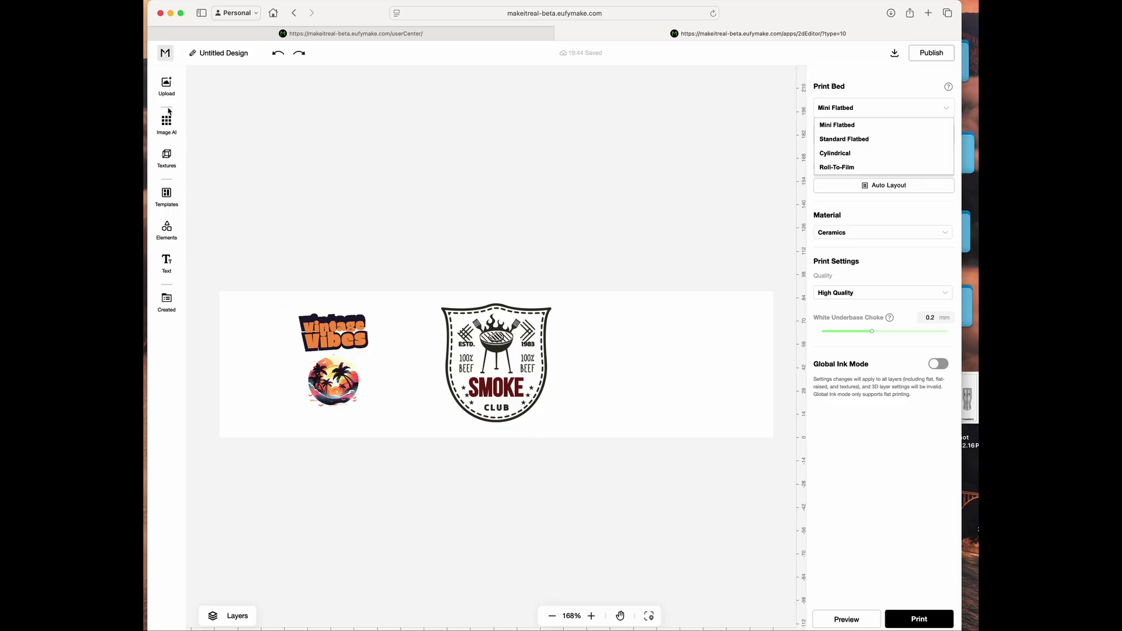
left_click(165, 297)
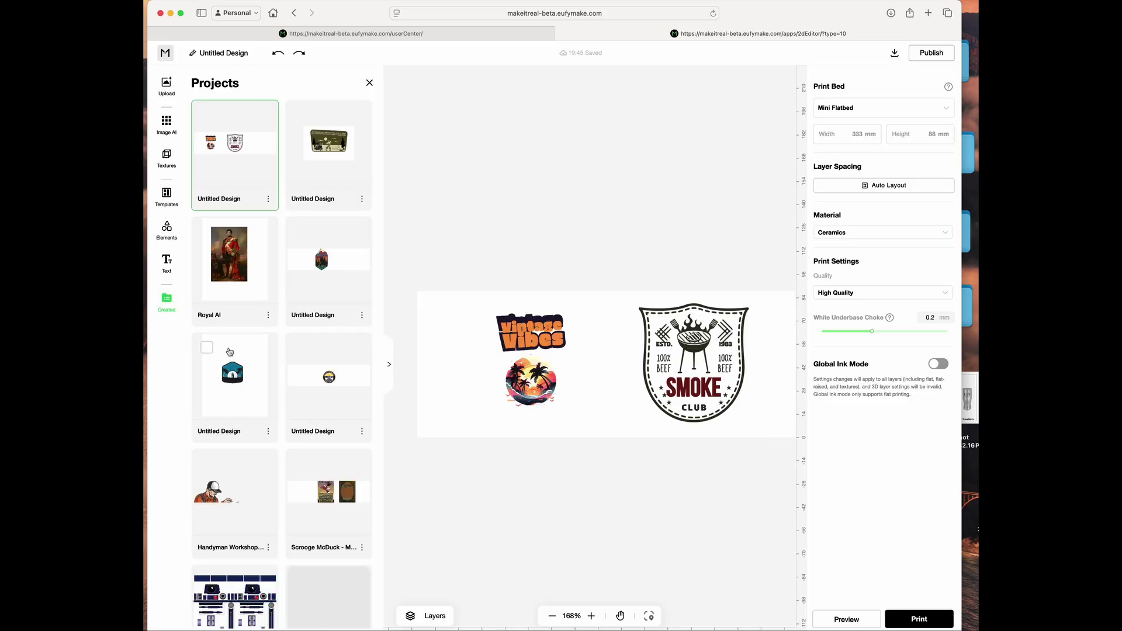
scroll(212, 309, "down", 3)
scroll(213, 383, "up", 3)
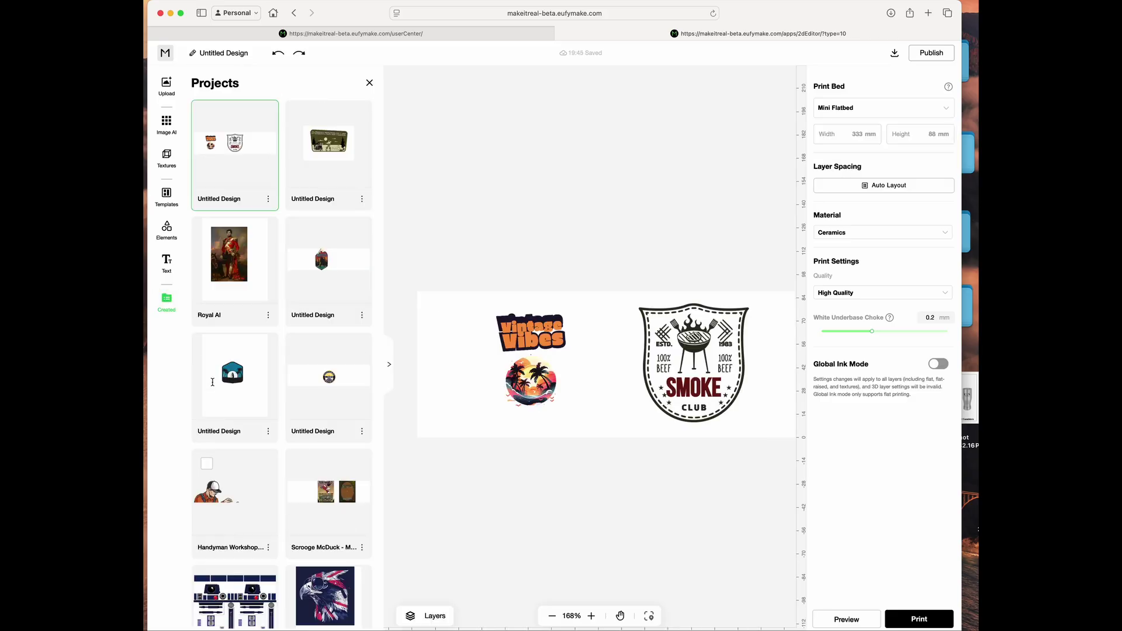
left_click(224, 268)
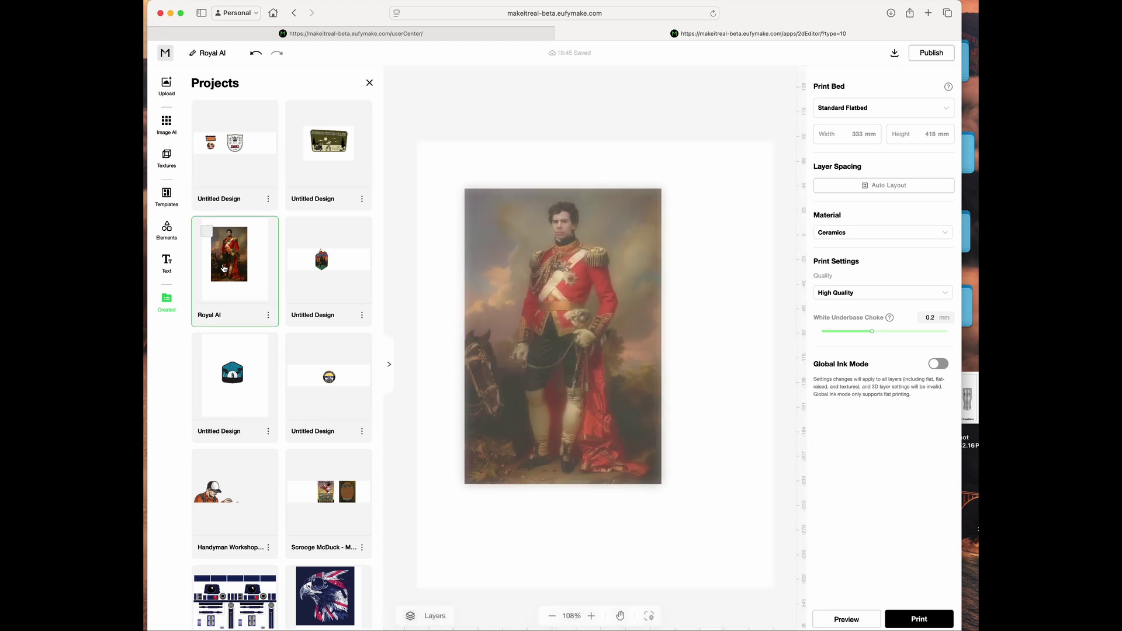
left_click(369, 83)
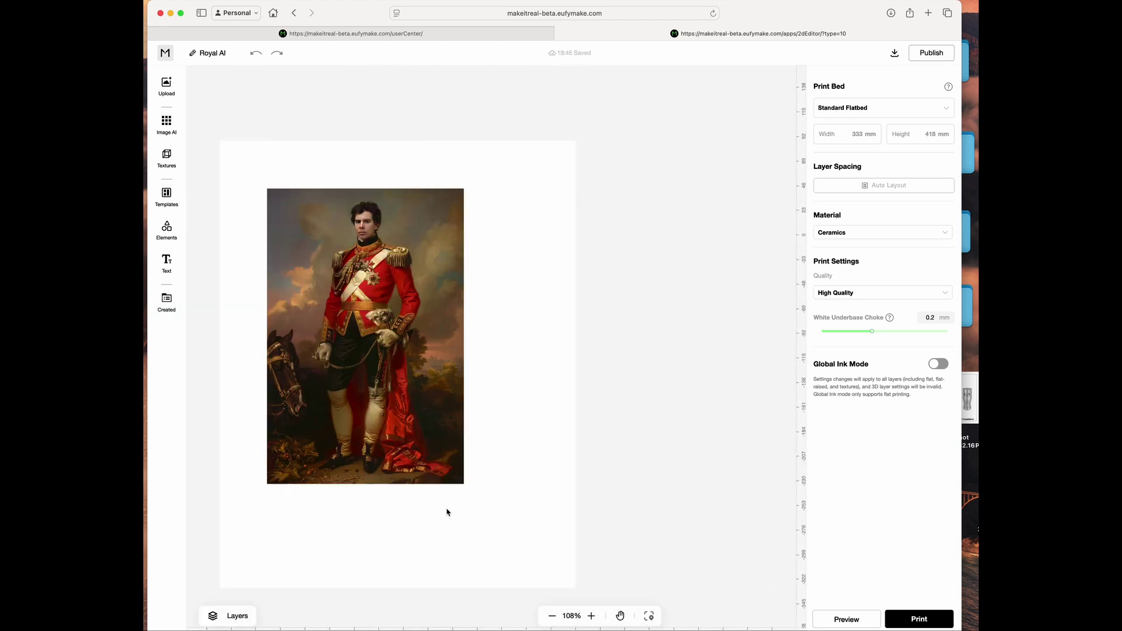
Step: Select the royal portrait to view its raised-texture settings and inspect it up close in the 3D preview
left_click(591, 616)
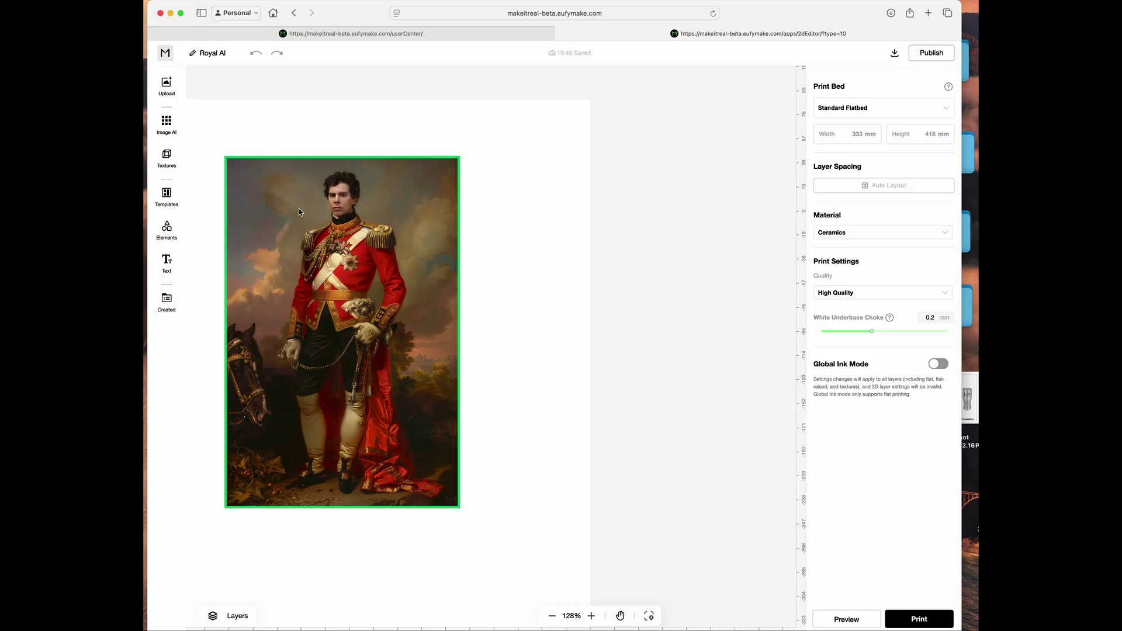
left_click(294, 380)
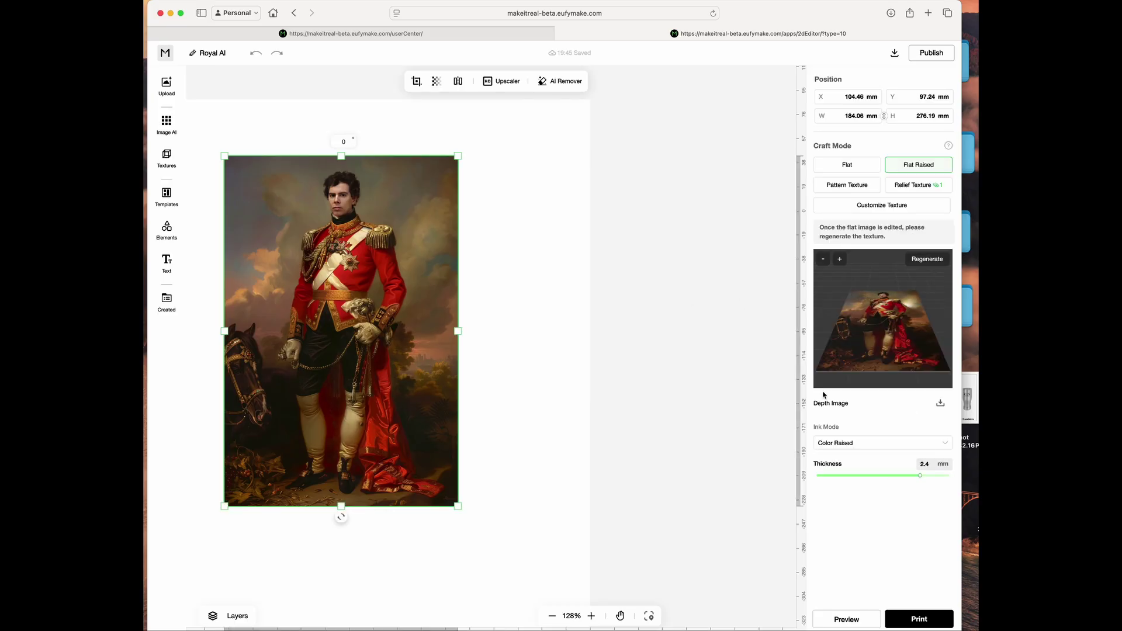
left_click(834, 616)
scroll(530, 373, "up", 10)
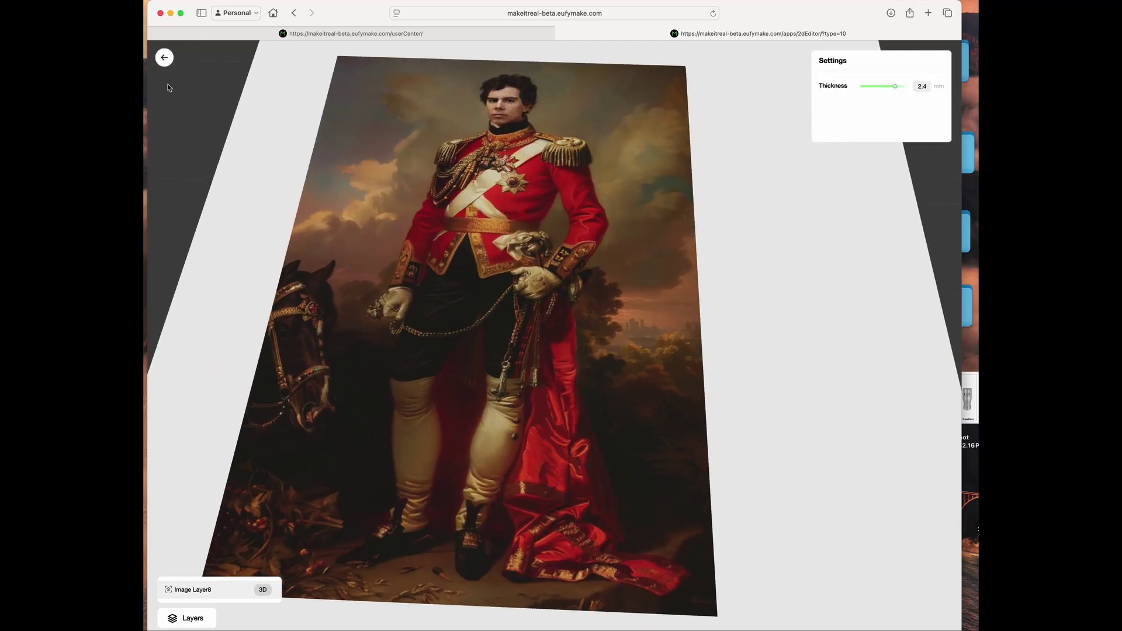
left_click(164, 59)
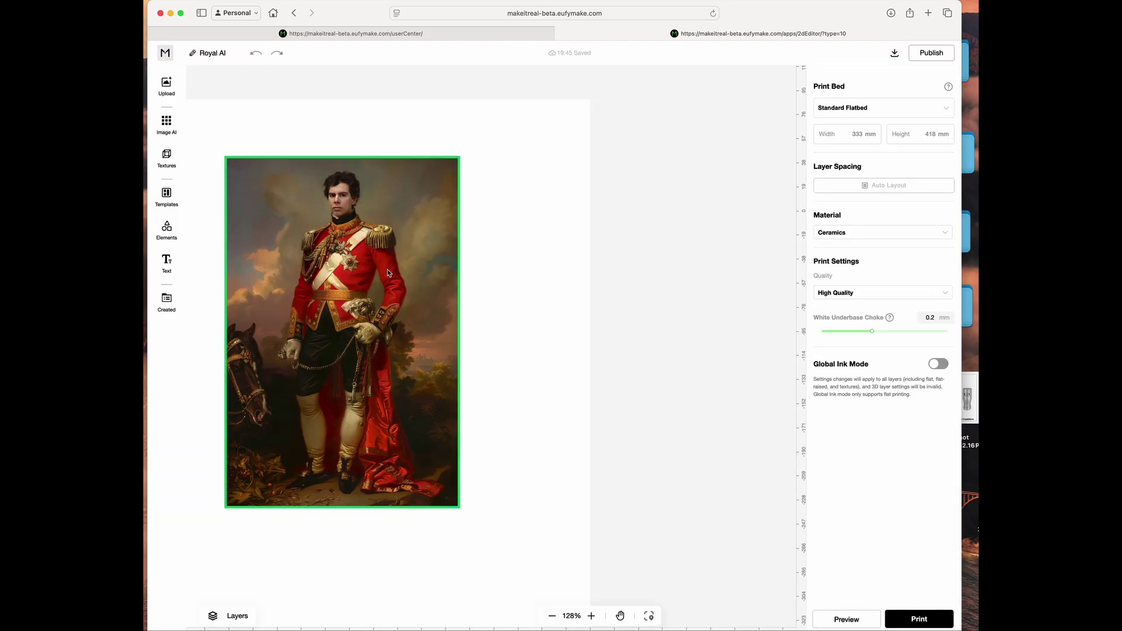
Step: Preview the print bed in 3D again and examine the portrait's relief from a steeper angle at several distances
left_click(863, 621)
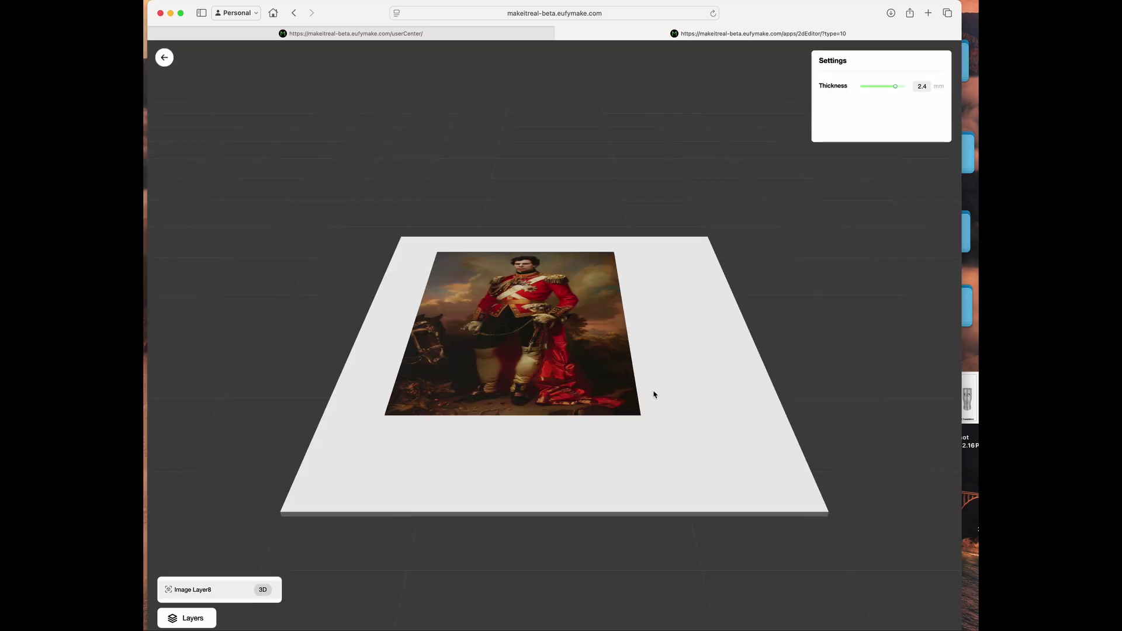
scroll(475, 469, "up", 5)
left_click_drag(474, 469, 472, 415)
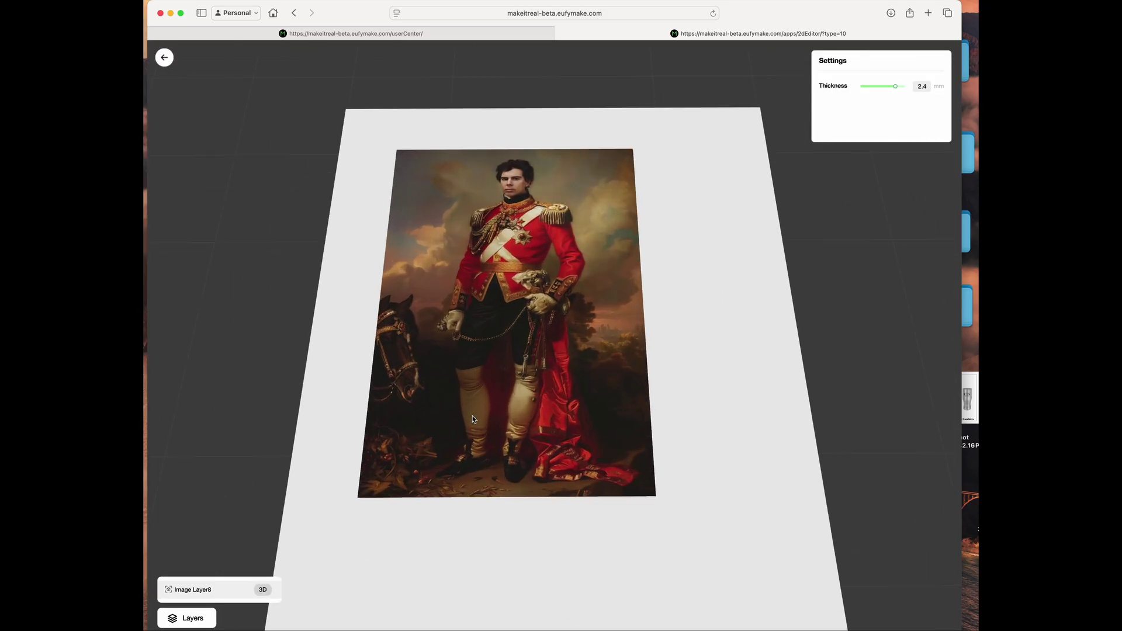
scroll(472, 415, "up", 5)
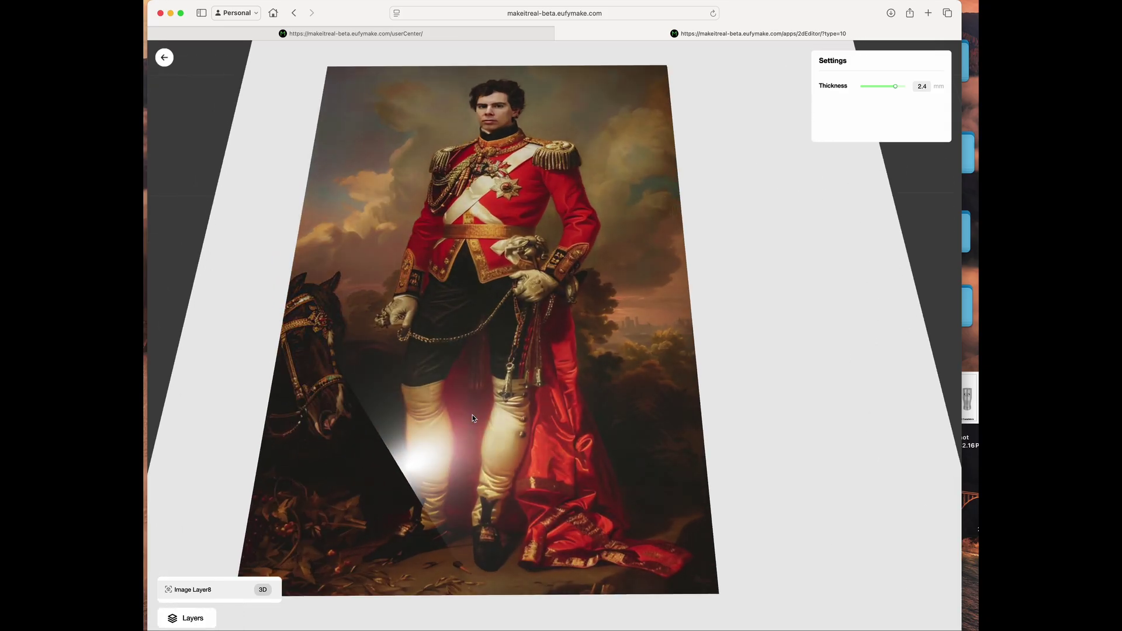
scroll(473, 418, "down", 5)
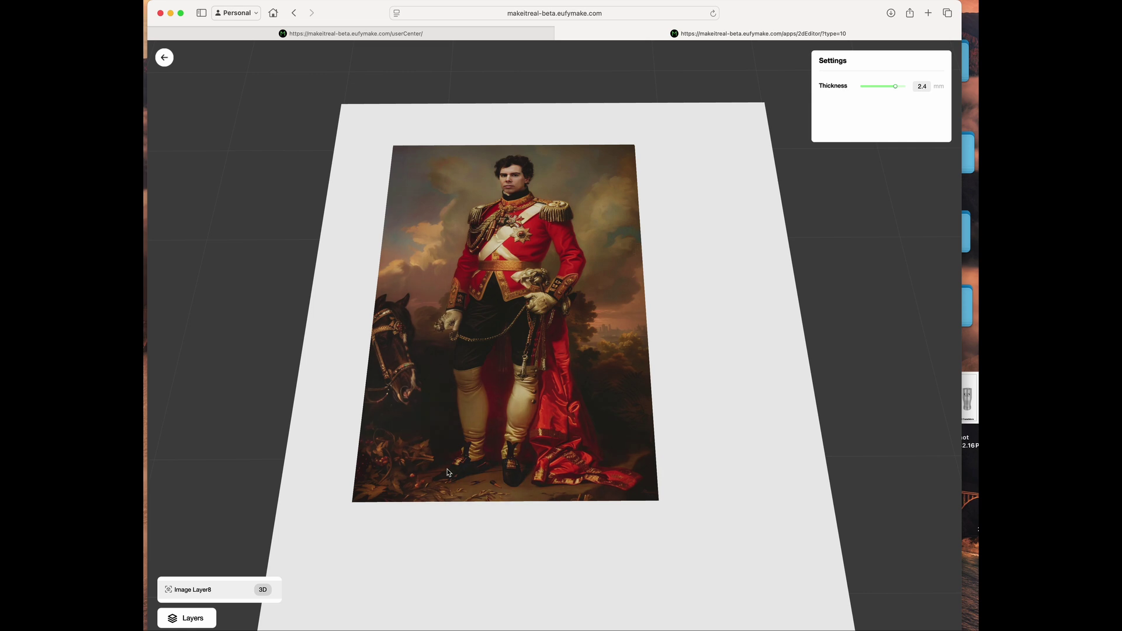
scroll(447, 469, "up", 5)
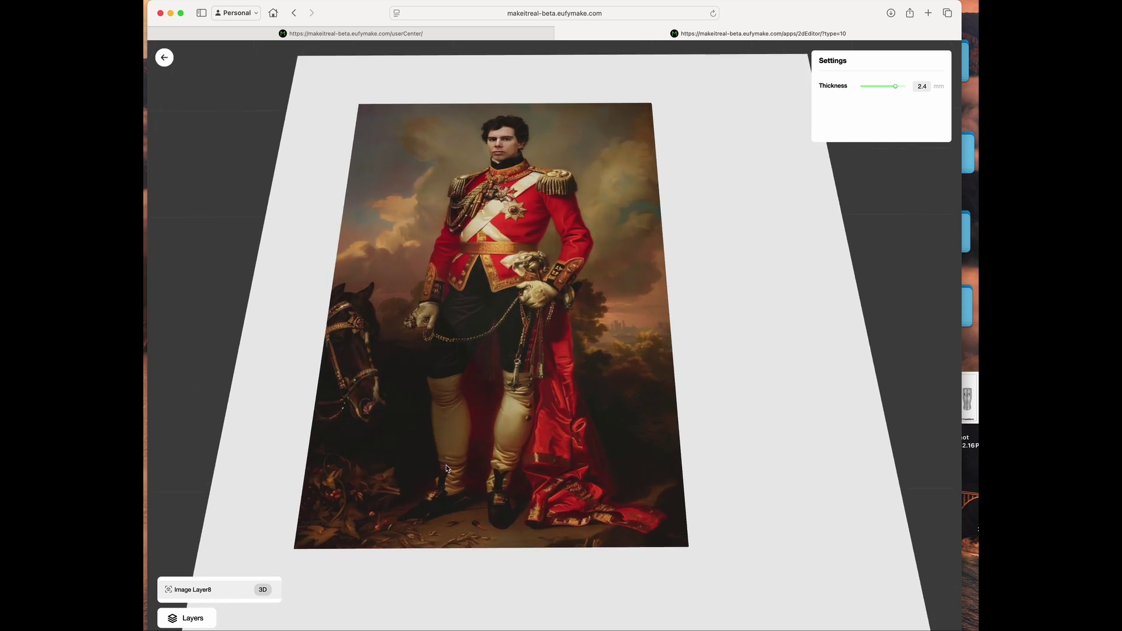
left_click(164, 57)
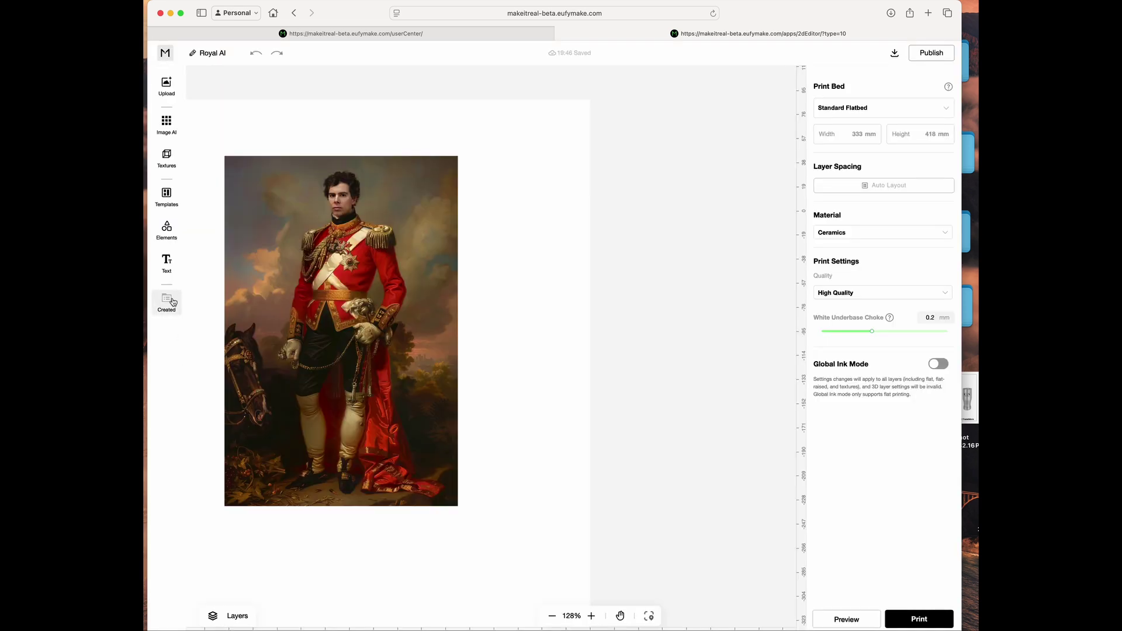
Step: Browse the list of saved projects and close it with Royal AI still open
left_click(167, 299)
scroll(238, 400, "down", 3)
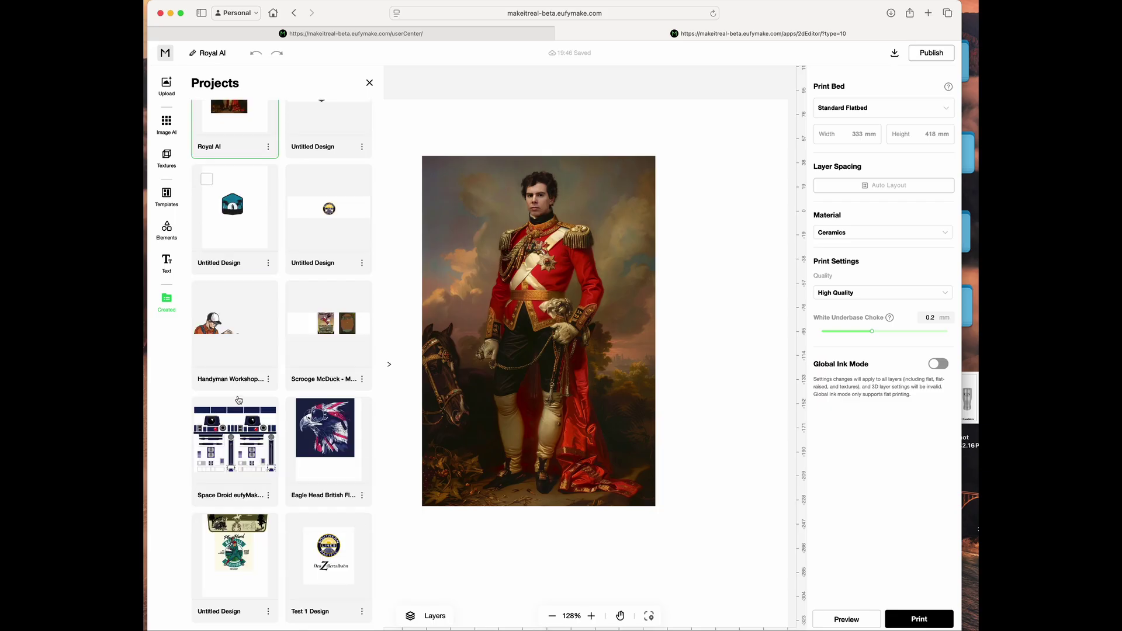
scroll(238, 399, "up", 3)
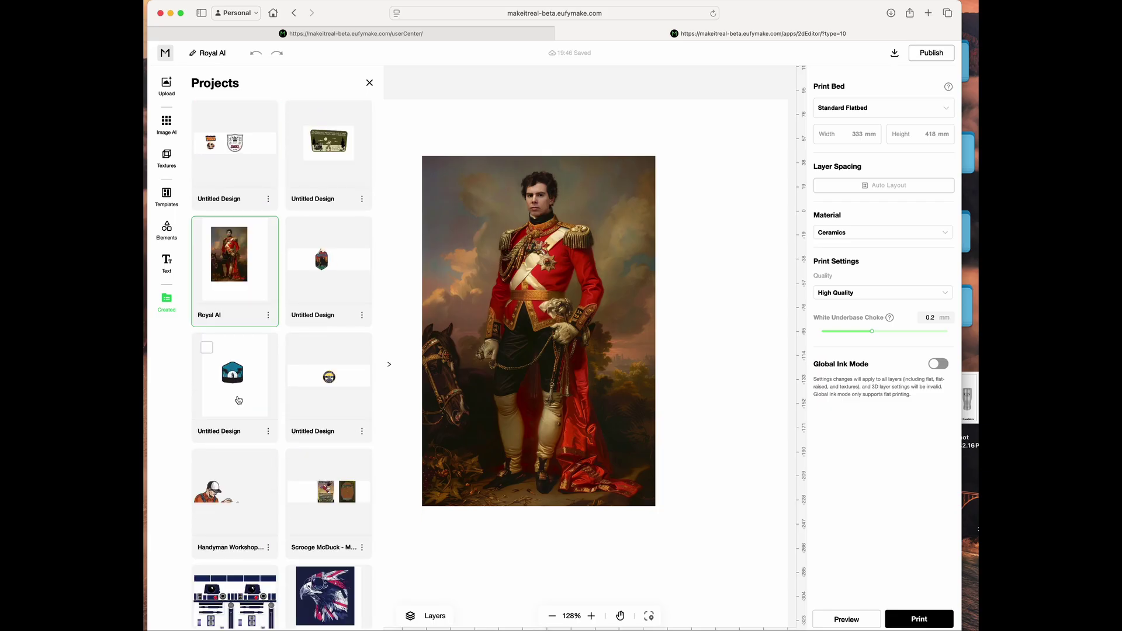
scroll(236, 397, "down", 3)
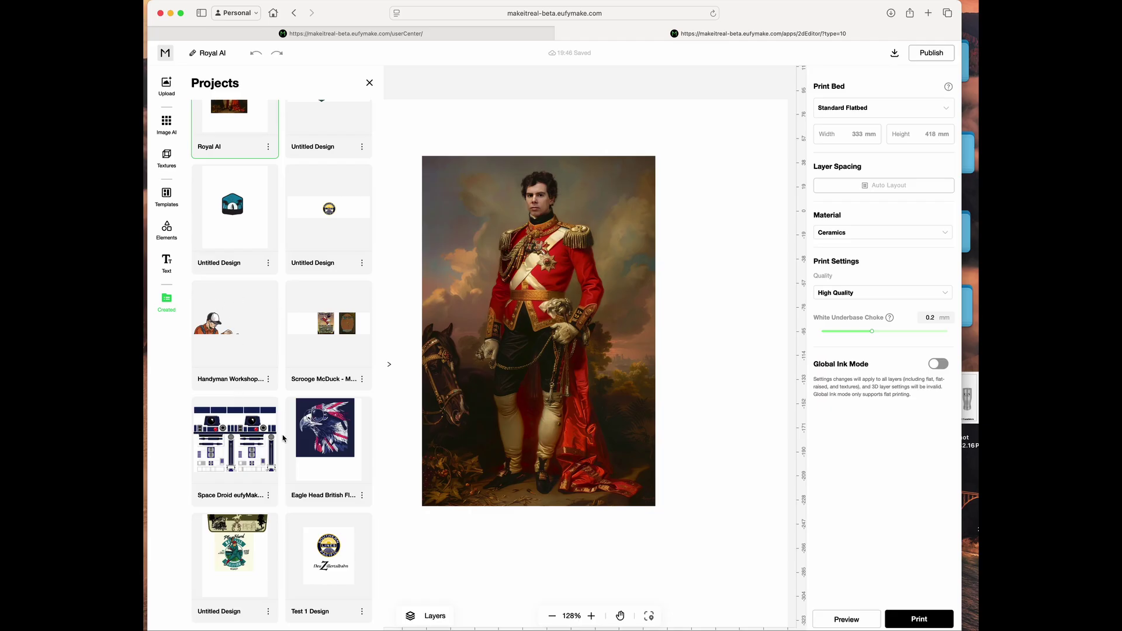
scroll(283, 438, "up", 3)
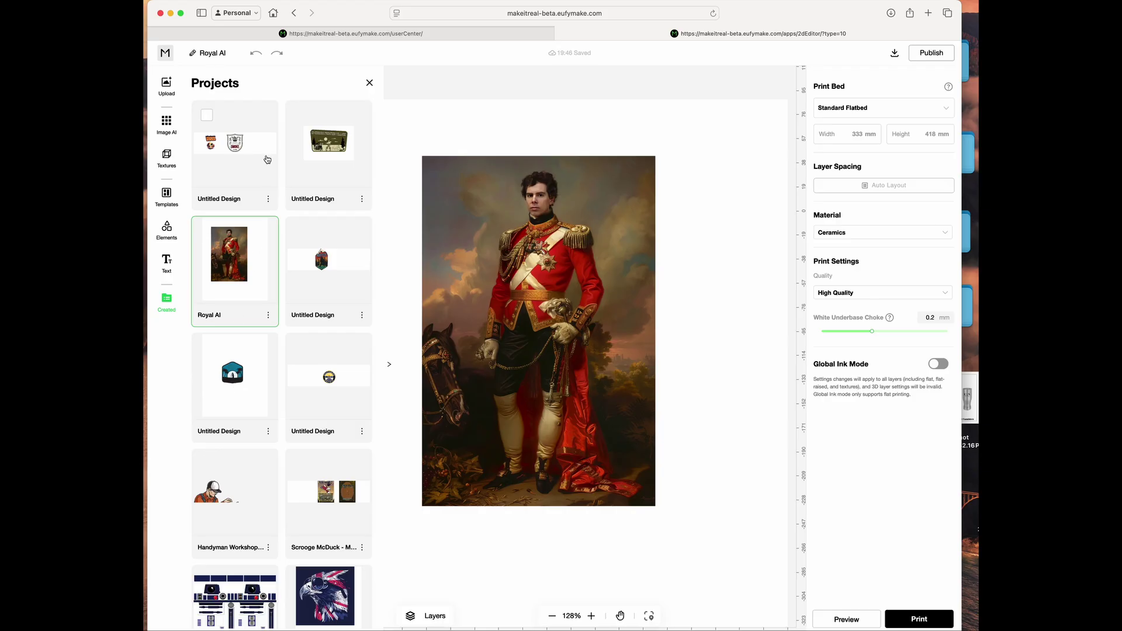
left_click(370, 85)
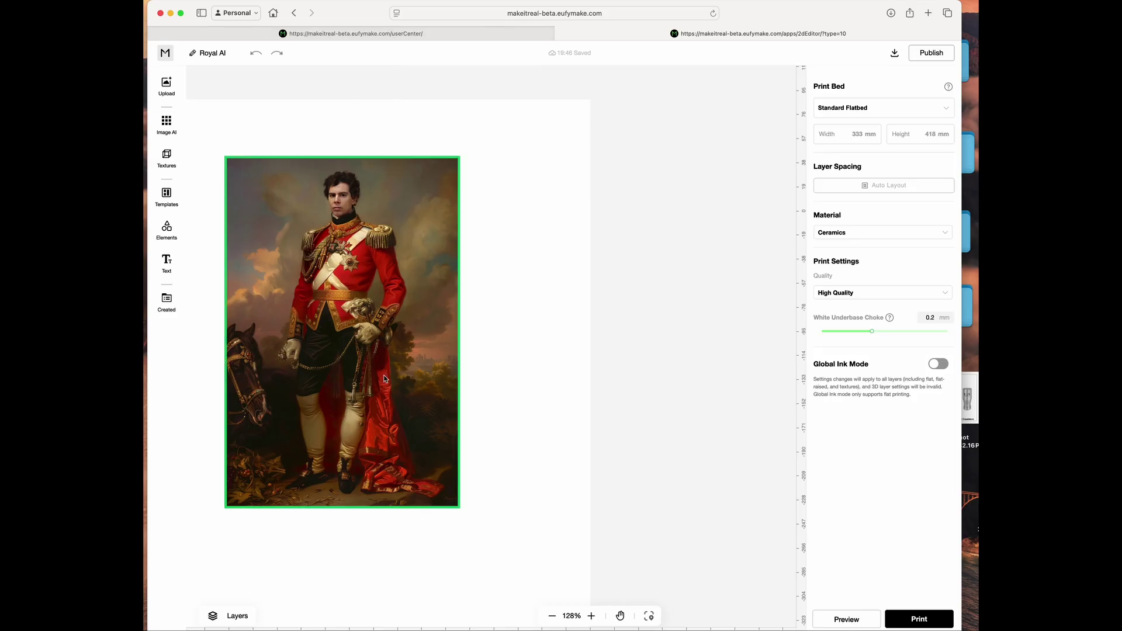
Step: Select the portrait and look through the pattern texture and relief texture libraries without applying anything
left_click(270, 342)
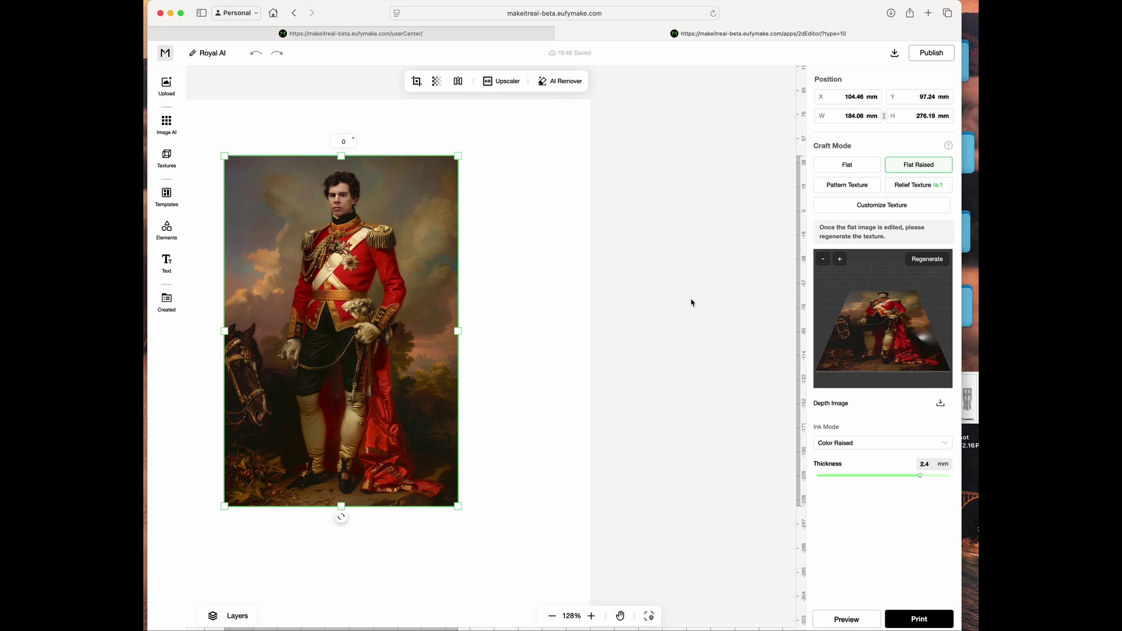
left_click(170, 164)
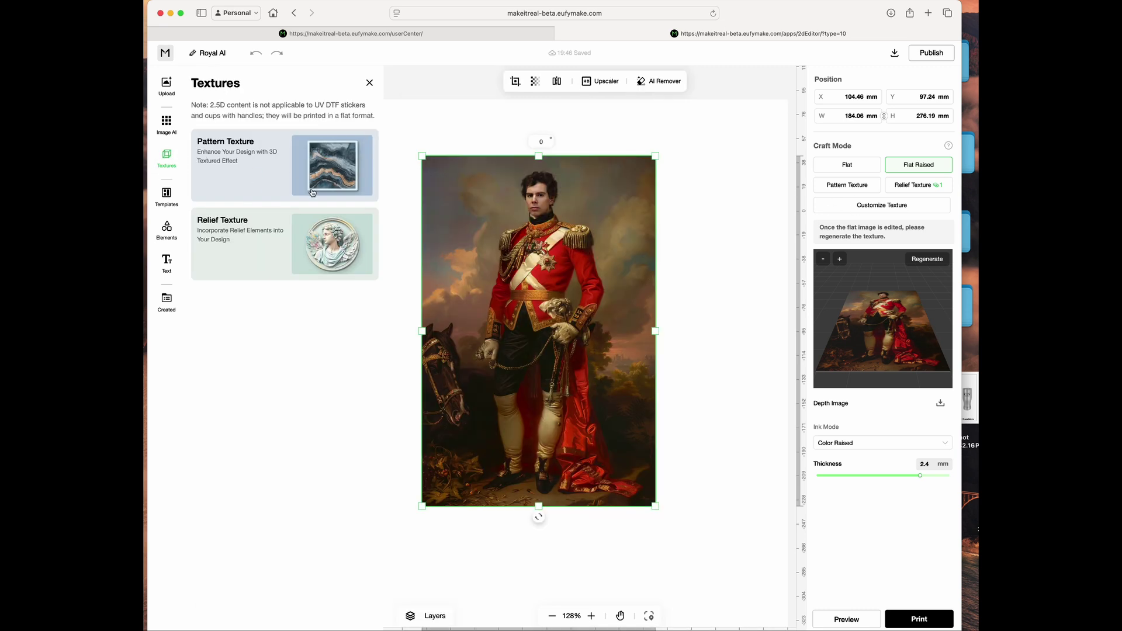
left_click(293, 159)
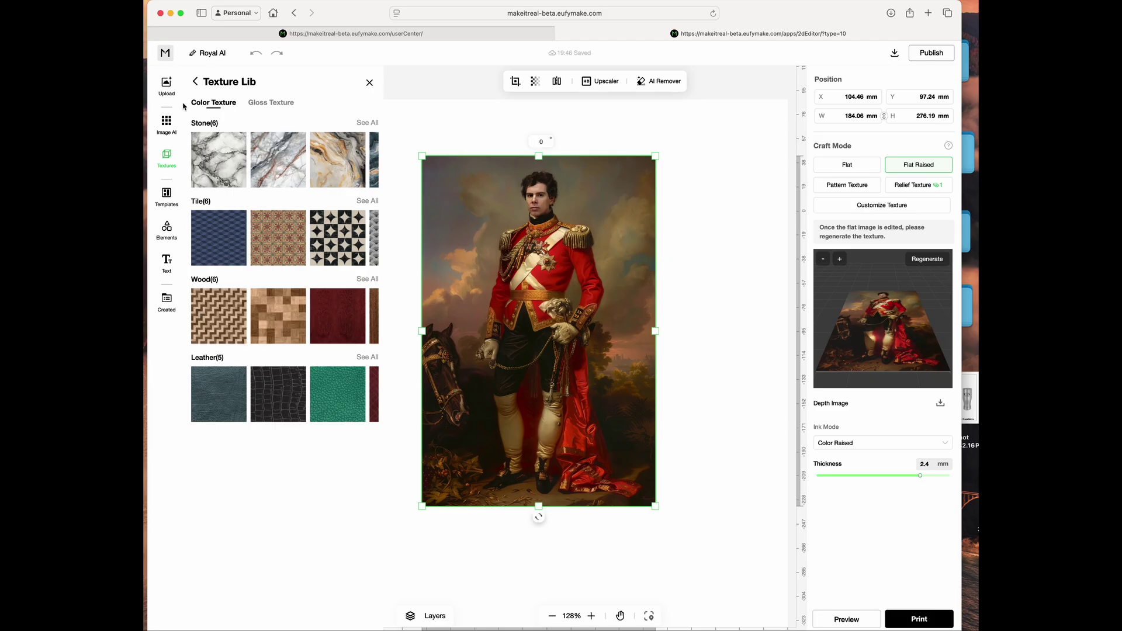
left_click(195, 82)
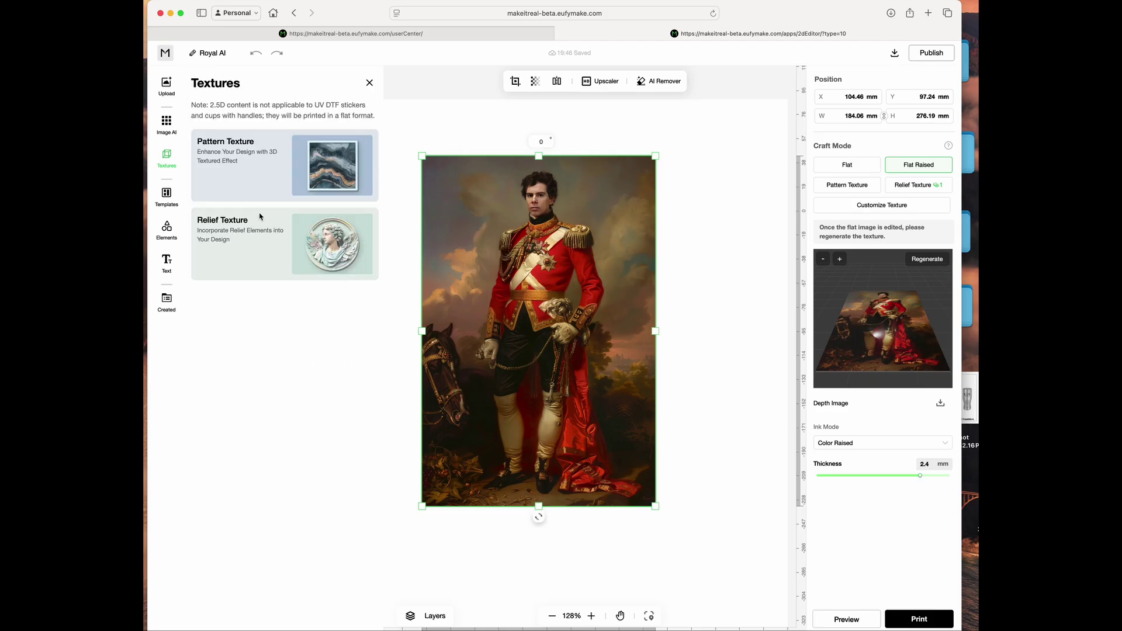
left_click(257, 237)
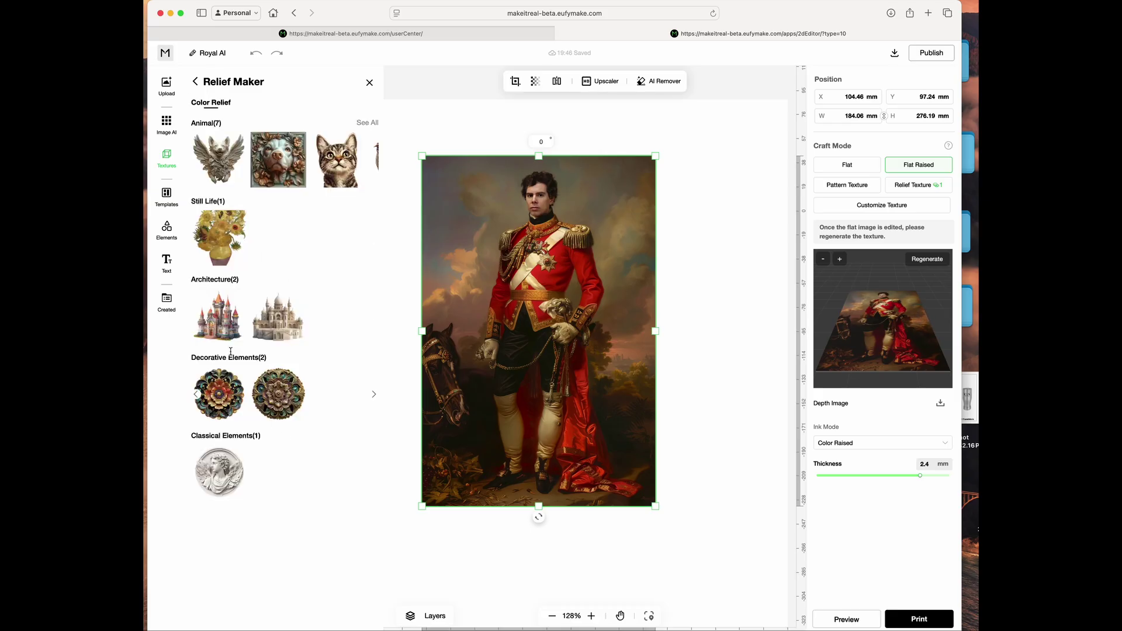
left_click(196, 84)
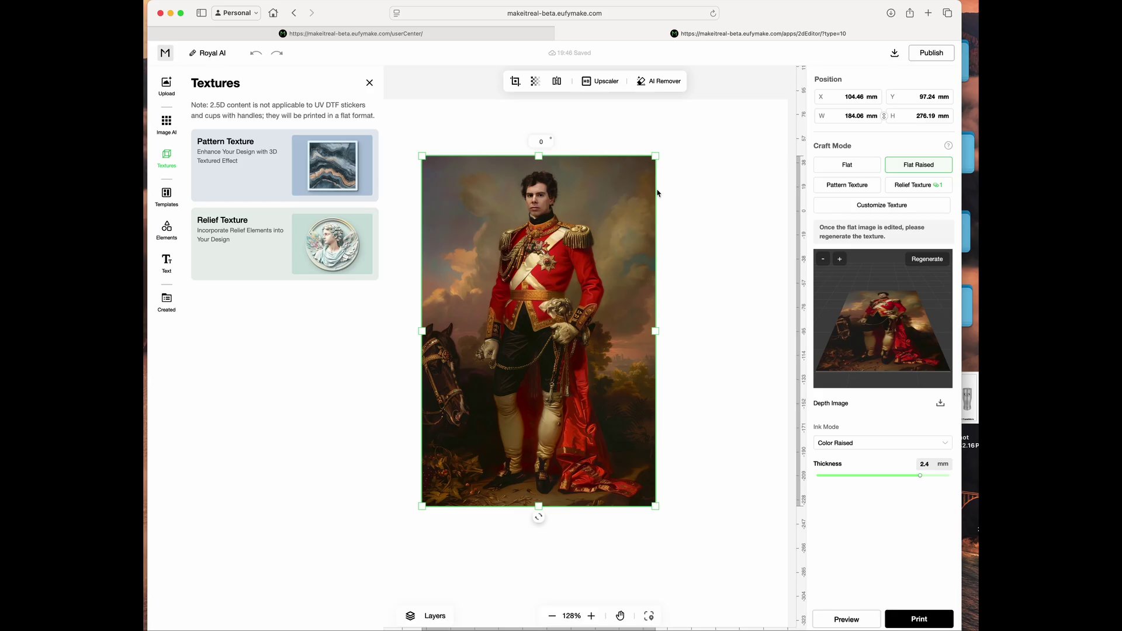
left_click(366, 90)
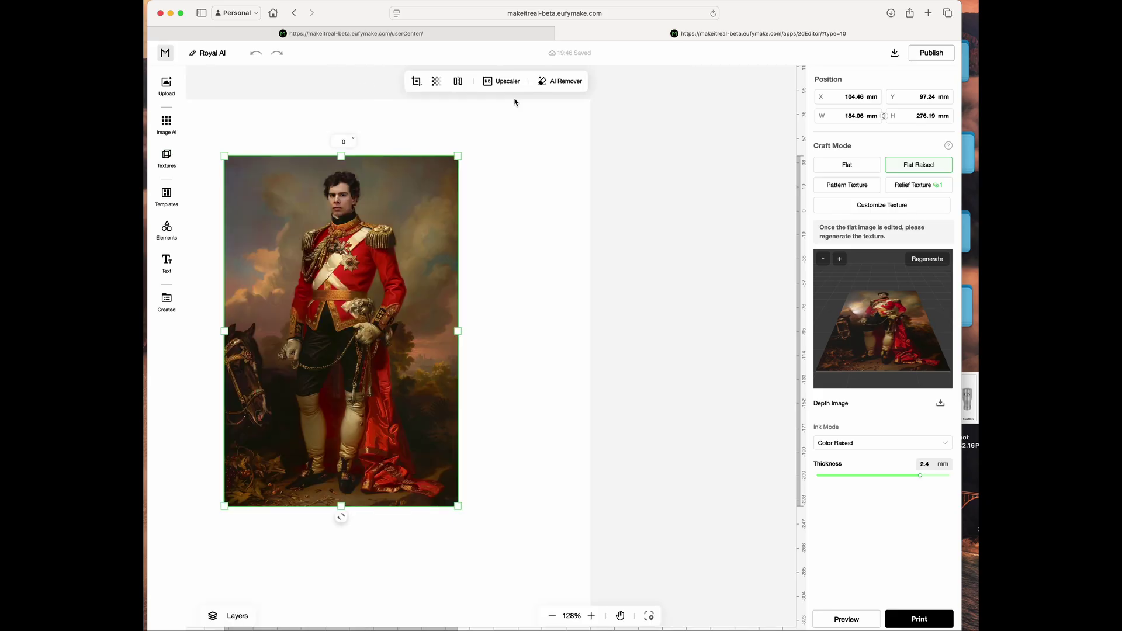
Step: Set the portrait's raised thickness to 3 mm and check the ink mode choices, keeping Color Raised
left_click(559, 81)
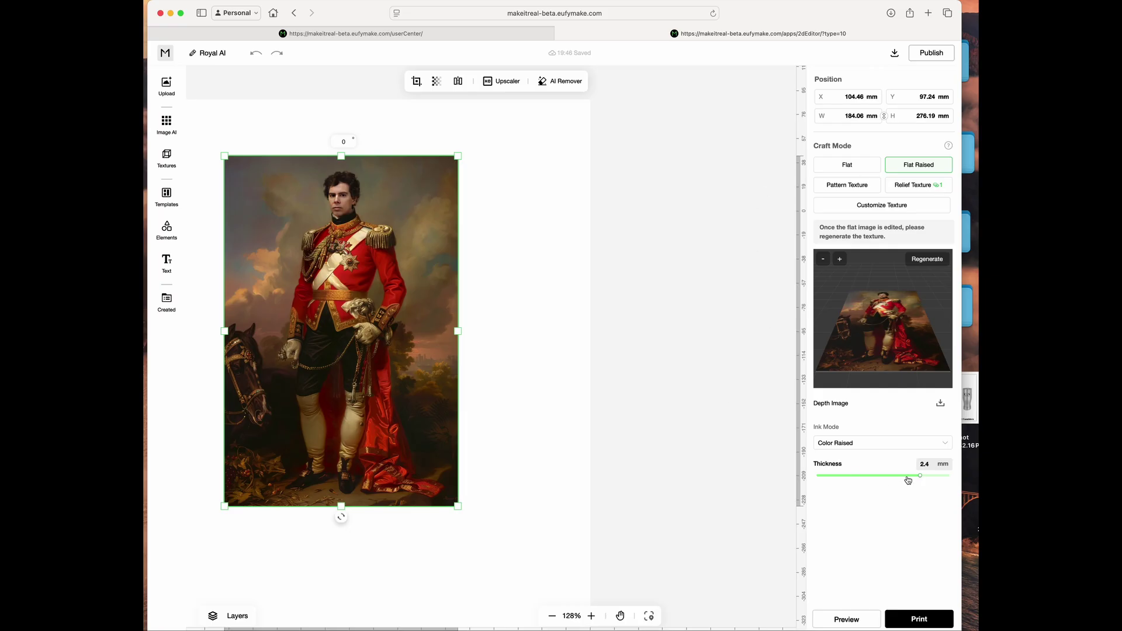
left_click_drag(920, 475, 951, 477)
left_click(937, 444)
left_click(893, 416)
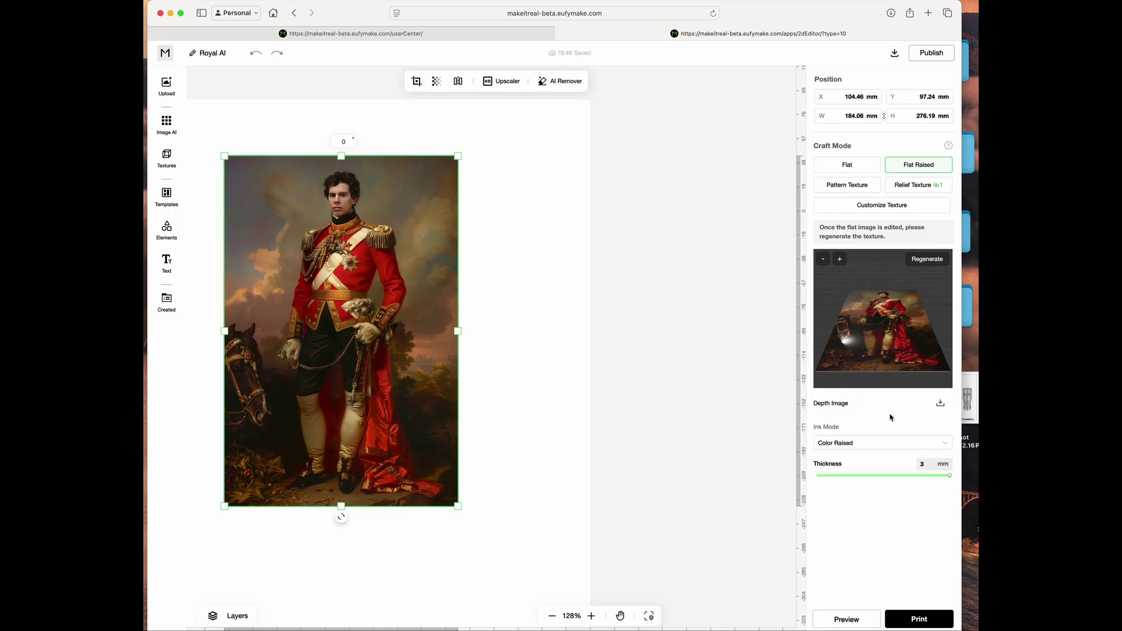